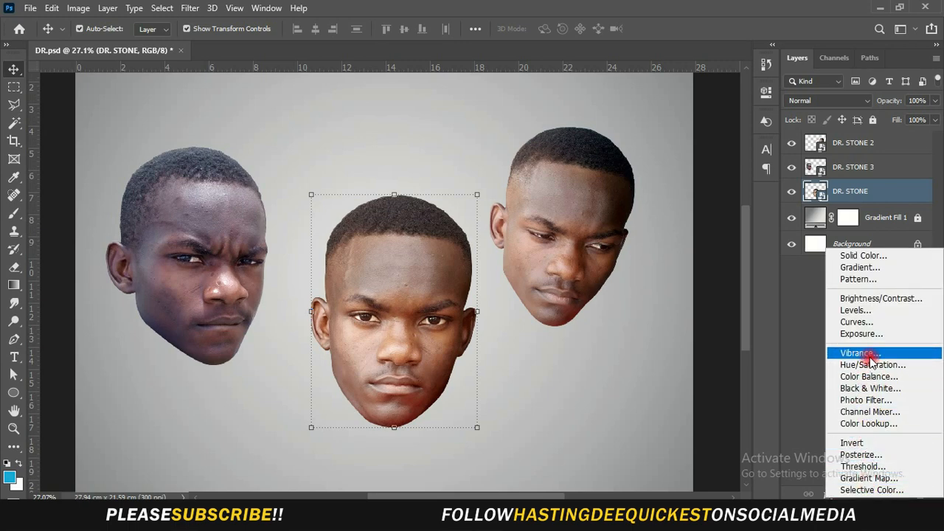
Add a Black & White adjustment layer above DR. STONE with Reds at 18, and compare the image with and without it
{"action": "left_click", "coordinate": [858, 387]}
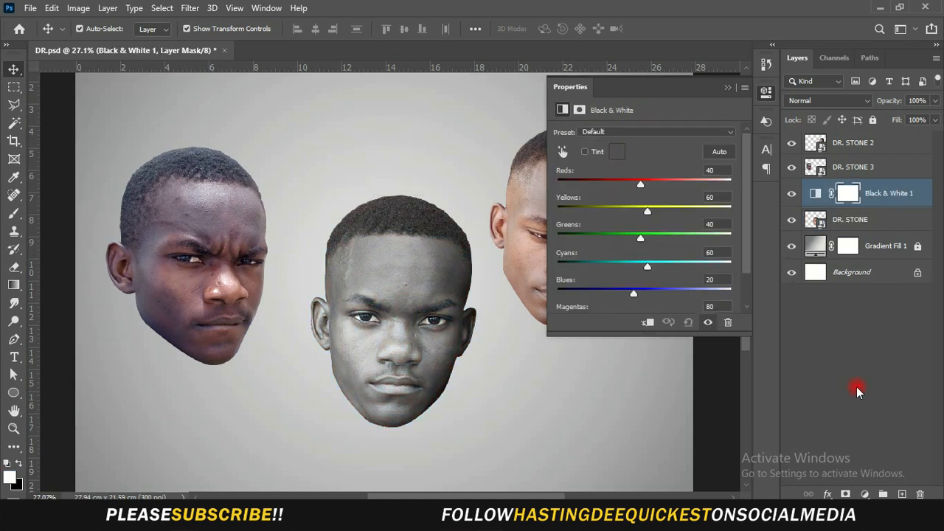
{"action": "left_click_drag", "start_coordinate": [633, 183], "coordinate": [633, 184]}
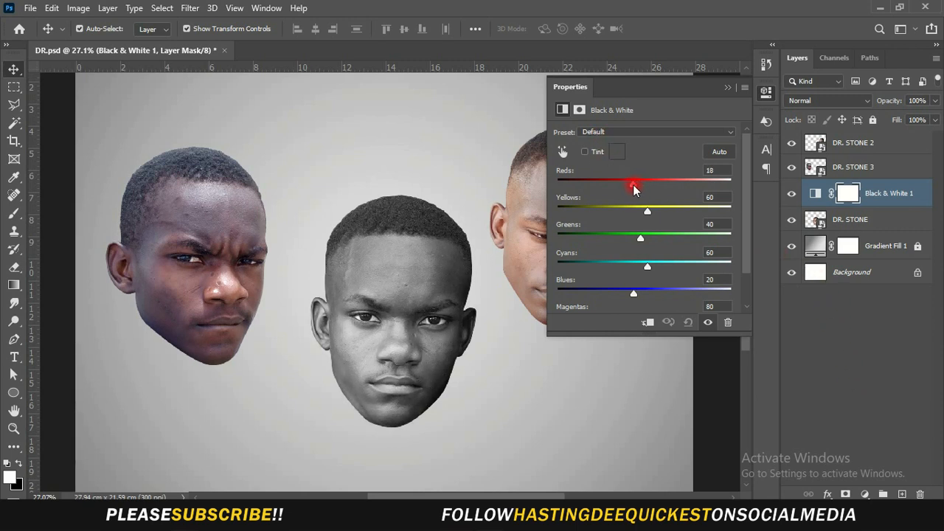
{"action": "left_click", "coordinate": [728, 87]}
{"action": "left_click", "coordinate": [790, 193]}
{"action": "left_click", "coordinate": [790, 193]}
{"action": "left_click", "coordinate": [790, 194]}
{"action": "left_click", "coordinate": [790, 193]}
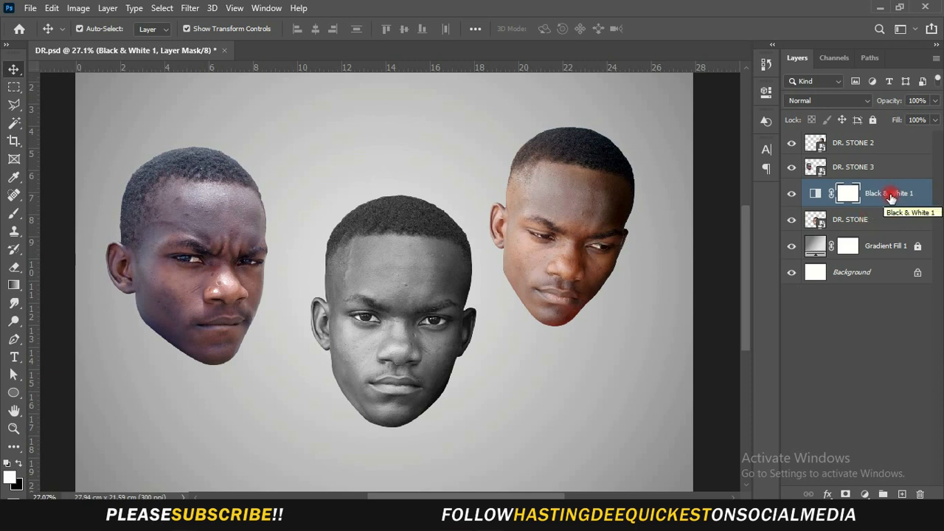
Duplicate the Black & White 1 adjustment and place the copy directly above the DR. STONE 3 layer
{"action": "left_click_drag", "start_coordinate": [889, 198], "coordinate": [902, 493]}
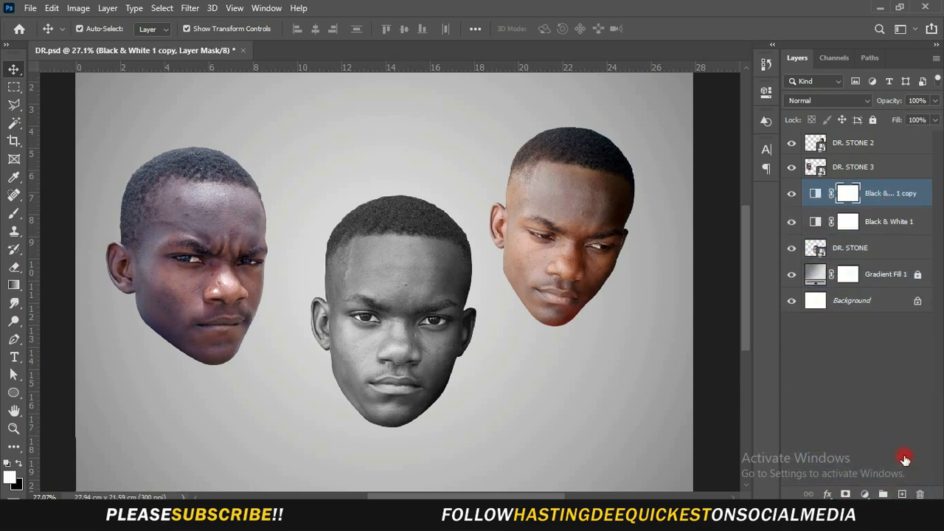
{"action": "left_click", "coordinate": [871, 175]}
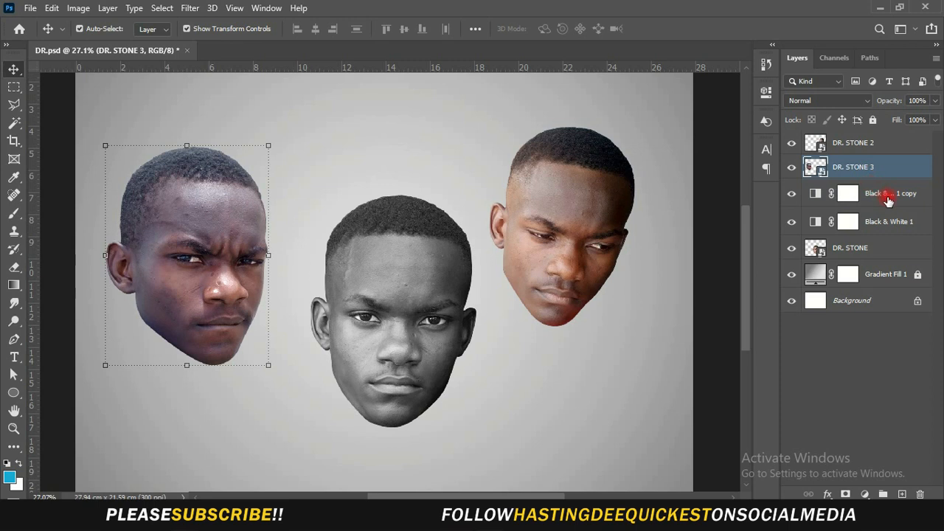
{"action": "left_click_drag", "start_coordinate": [888, 199], "coordinate": [893, 168]}
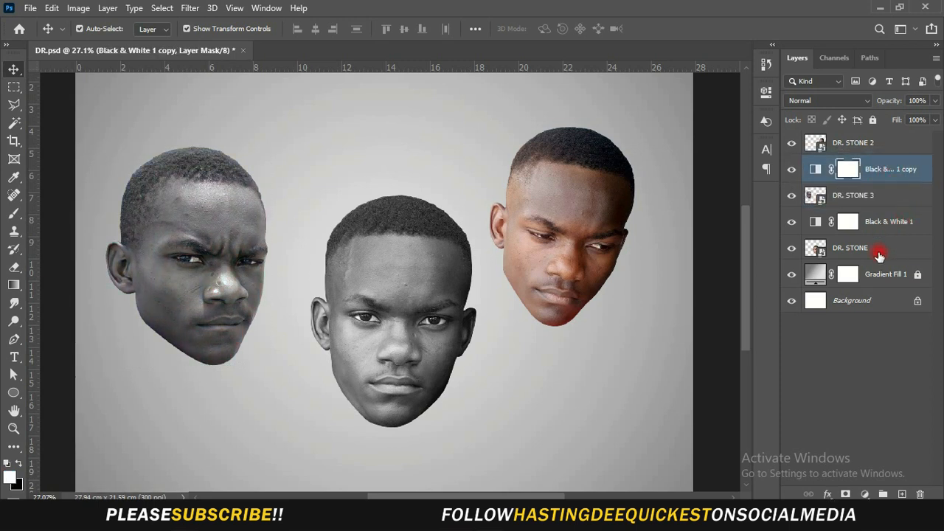
Clip the Black & White adjustment copy to DR. STONE 3 and Black & White 1 to DR. STONE as clipping masks
{"action": "left_click", "coordinate": [880, 252]}
{"action": "left_click", "coordinate": [888, 190]}
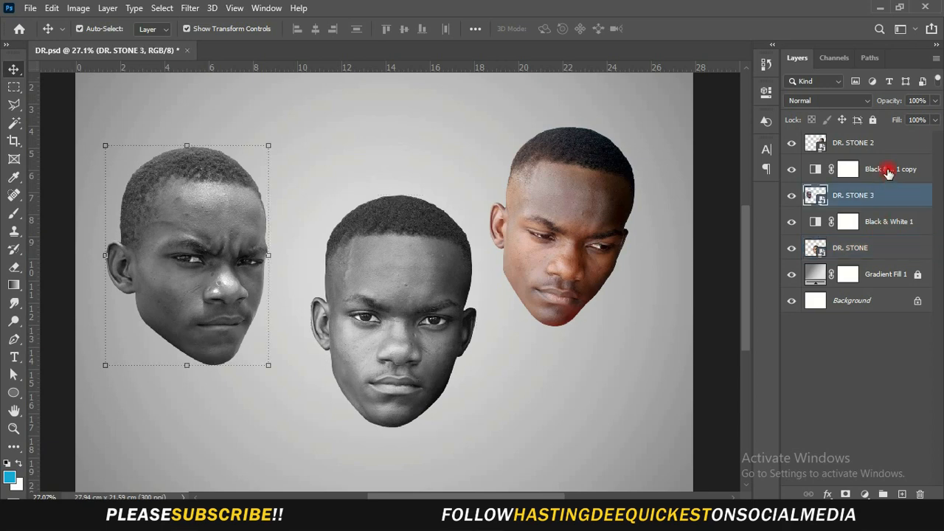
{"action": "right_click", "coordinate": [888, 169]}
{"action": "left_click", "coordinate": [797, 264]}
{"action": "right_click", "coordinate": [885, 223]}
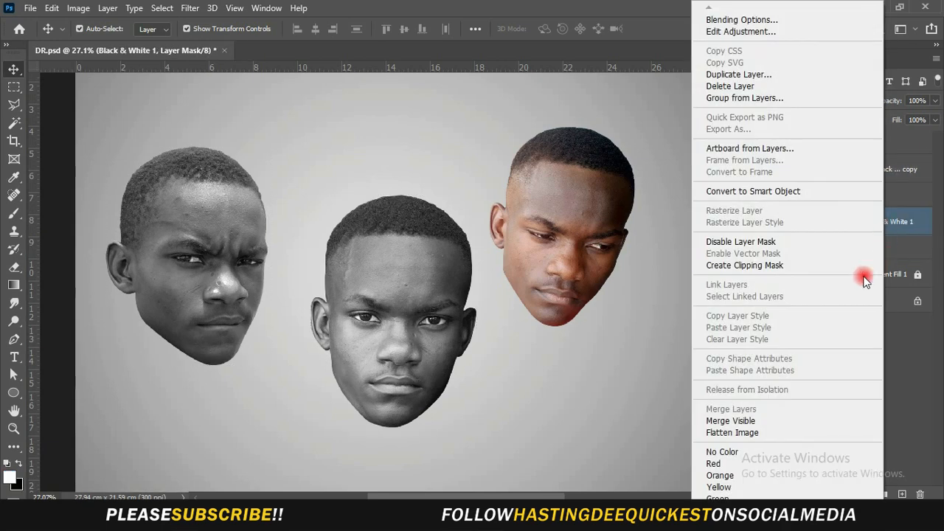
{"action": "left_click", "coordinate": [848, 267]}
Merge DR. STONE with its Black & White adjustment, and merge DR. STONE 3 with its adjustment copy
{"action": "left_click", "coordinate": [899, 249]}
{"action": "left_click", "coordinate": [908, 225], "text": "ctrl"}
{"action": "right_click", "coordinate": [908, 224]}
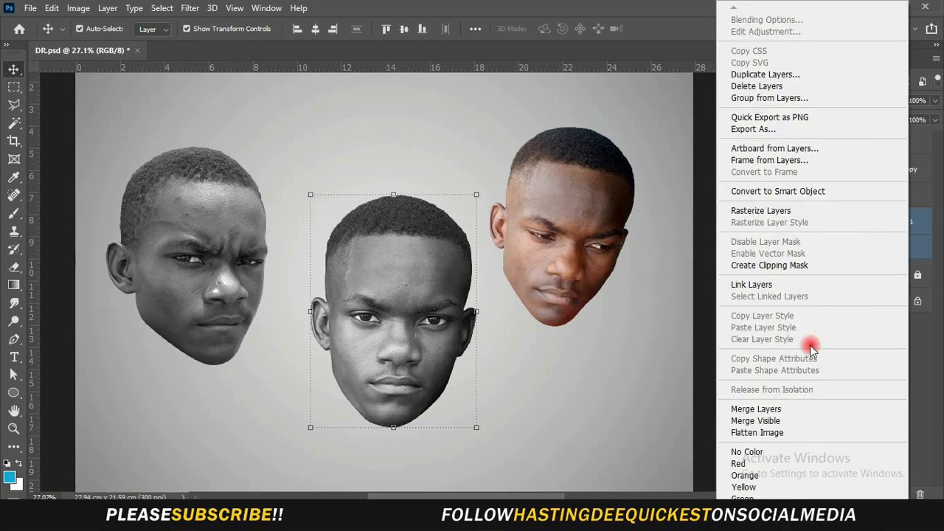
{"action": "left_click", "coordinate": [793, 409]}
{"action": "left_click", "coordinate": [872, 194]}
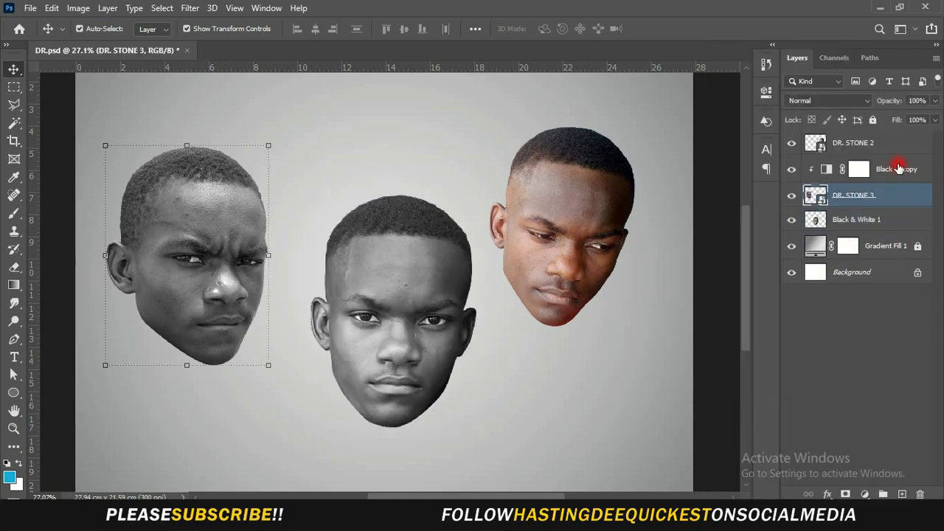
{"action": "left_click", "coordinate": [890, 170], "text": "ctrl"}
{"action": "right_click", "coordinate": [885, 185]}
{"action": "left_click", "coordinate": [767, 426]}
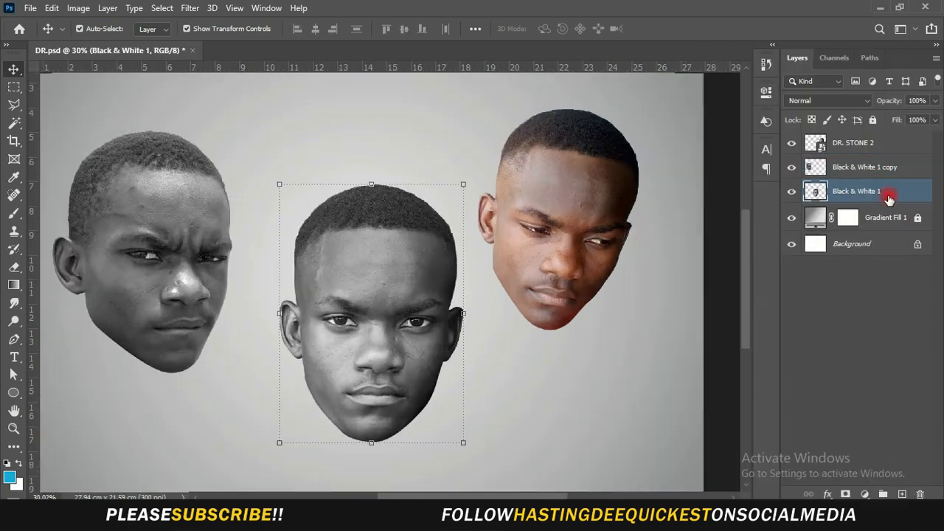
Rename the merged middle-face layer as 1 and the other merged face layer as 2
{"action": "type", "text": "1"}
{"action": "left_click", "coordinate": [864, 169]}
{"action": "type", "text": "2"}
{"action": "key", "text": "Return"}
With the Pen tool in Path mode, trace a curved path on layer 1's face from the hairline past the nose to the cheek
{"action": "left_click", "coordinate": [385, 347]}
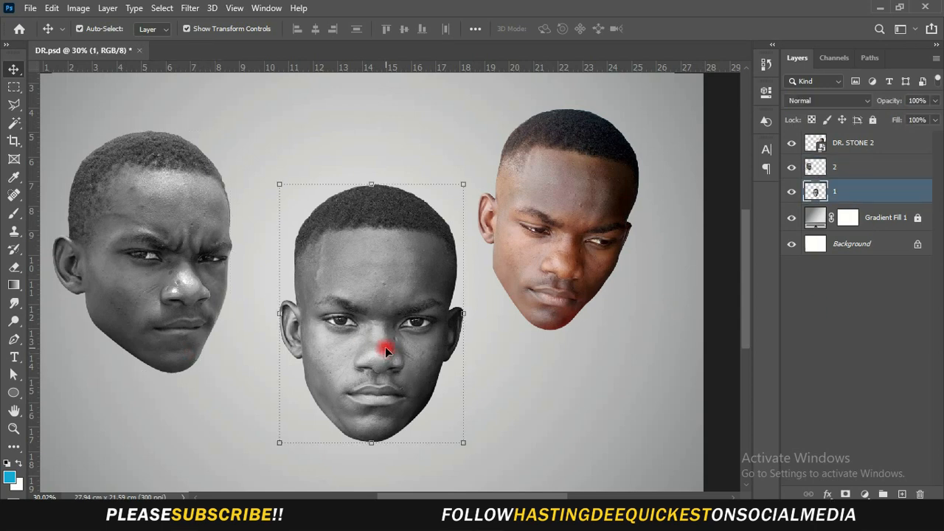
{"action": "scroll", "coordinate": [385, 346], "scroll_direction": "up", "scroll_amount": 2}
{"action": "right_click", "coordinate": [14, 341]}
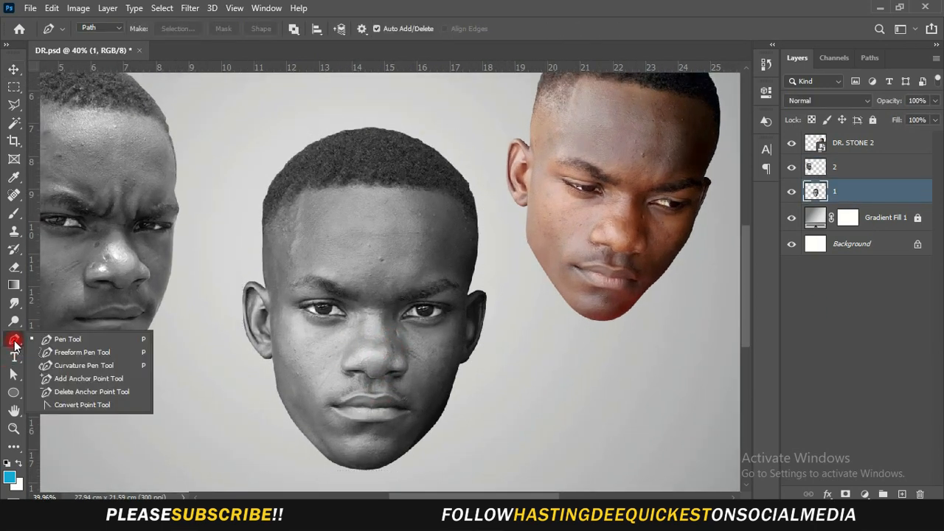
{"action": "left_click", "coordinate": [74, 337]}
{"action": "left_click", "coordinate": [118, 29]}
{"action": "left_click", "coordinate": [93, 47]}
{"action": "scroll", "coordinate": [359, 205], "scroll_direction": "up", "scroll_amount": 1}
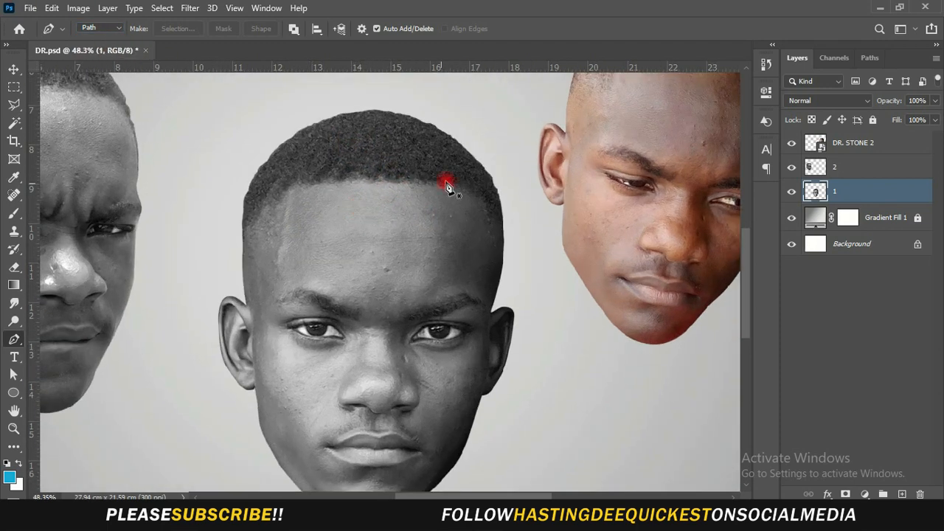
{"action": "left_click", "coordinate": [484, 155]}
{"action": "left_click_drag", "start_coordinate": [421, 191], "coordinate": [362, 187]}
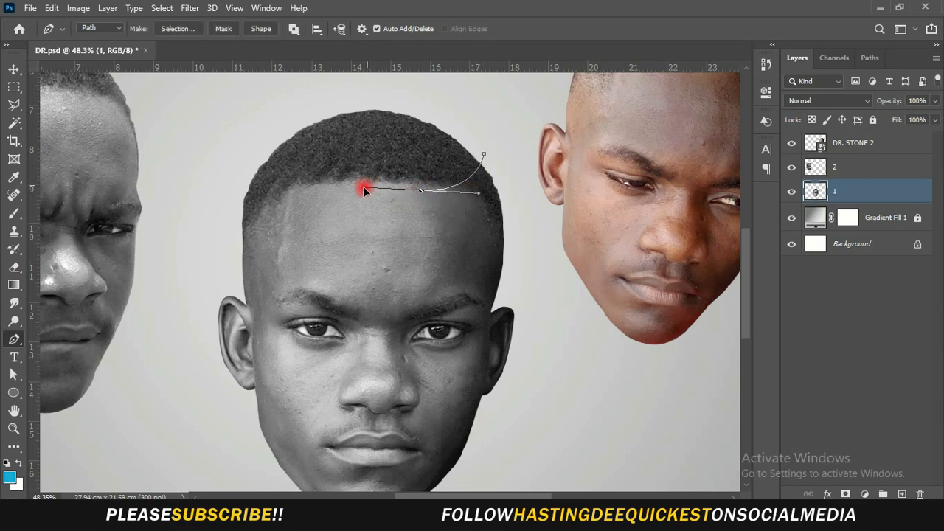
{"action": "left_click_drag", "start_coordinate": [365, 263], "coordinate": [372, 302]}
{"action": "left_click_drag", "start_coordinate": [344, 343], "coordinate": [317, 352]}
{"action": "scroll", "coordinate": [295, 345], "scroll_direction": "down", "scroll_amount": 2}
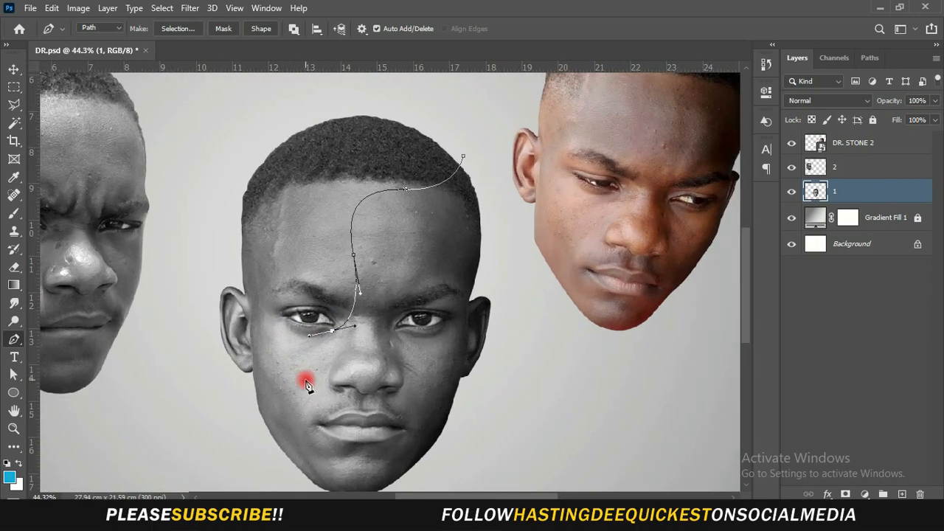
{"action": "left_click_drag", "start_coordinate": [286, 415], "coordinate": [285, 441]}
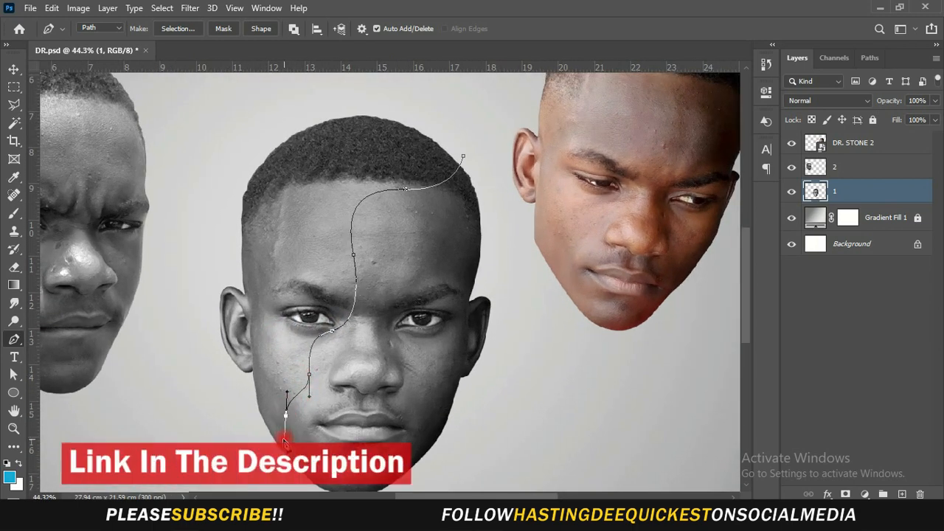
Continue the path outside the ear and over the top of the head, closing it at its starting point
{"action": "left_click_drag", "start_coordinate": [252, 376], "coordinate": [243, 378]}
{"action": "left_click_drag", "start_coordinate": [199, 322], "coordinate": [199, 264]}
{"action": "left_click", "coordinate": [213, 222]}
{"action": "left_click_drag", "start_coordinate": [227, 152], "coordinate": [240, 133]}
{"action": "left_click_drag", "start_coordinate": [378, 92], "coordinate": [409, 94]}
{"action": "left_click_drag", "start_coordinate": [463, 156], "coordinate": [467, 171]}
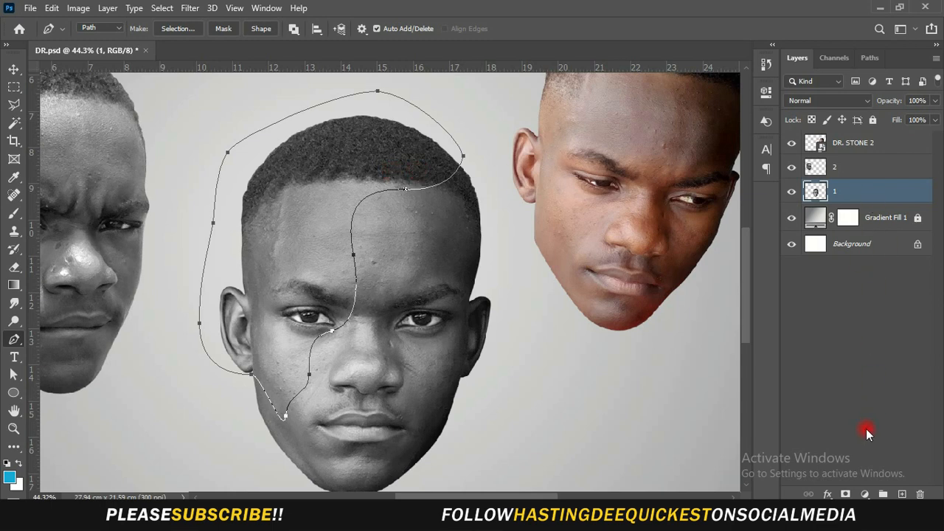
Add a layer mask to layer 1 and convert the path into a new selection with a 0.3-pixel feather radius
{"action": "left_click", "coordinate": [845, 494]}
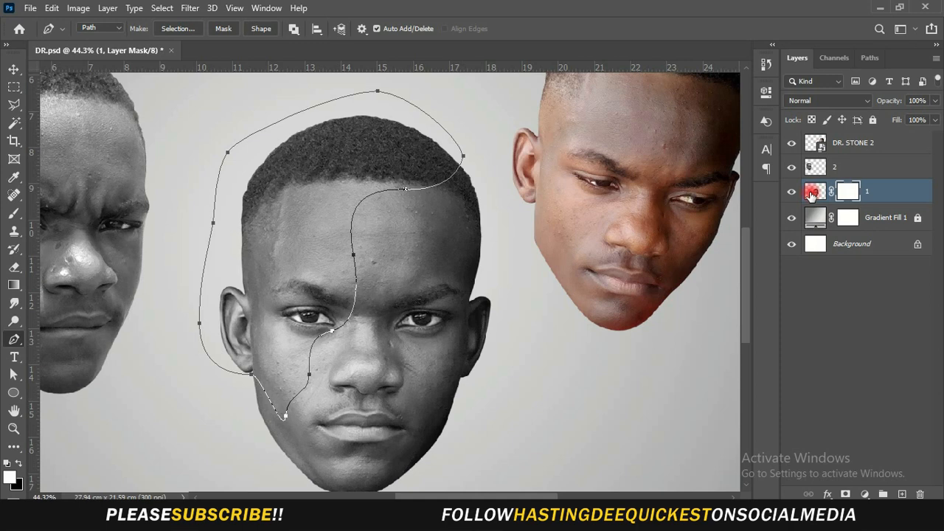
{"action": "left_click", "coordinate": [811, 193]}
{"action": "left_click", "coordinate": [177, 30]}
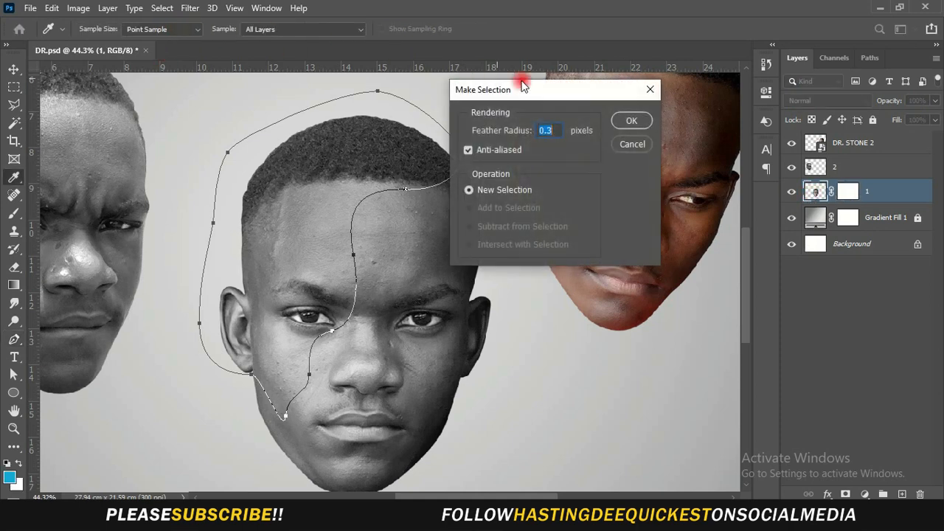
{"action": "left_click", "coordinate": [630, 121]}
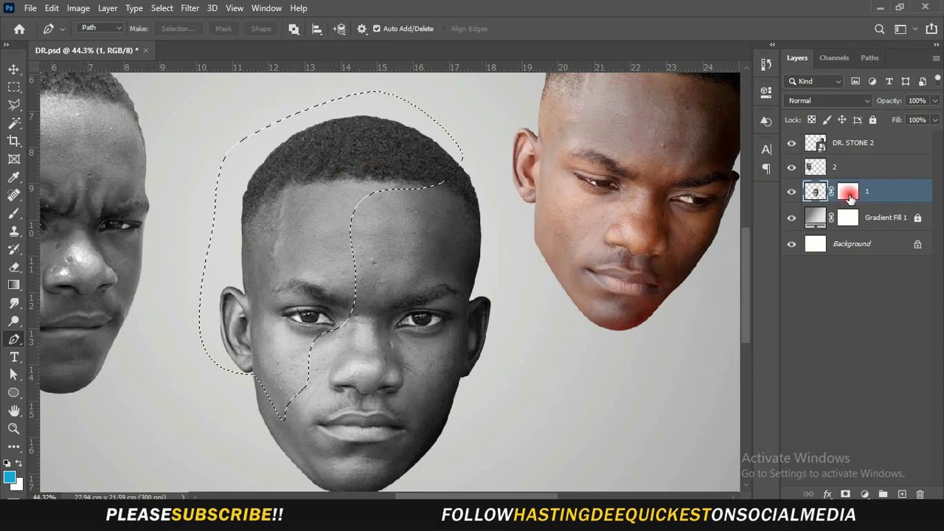
Target layer 1's mask and set up a black Soft Round brush at 190 px with 26% hardness
{"action": "left_click", "coordinate": [848, 194]}
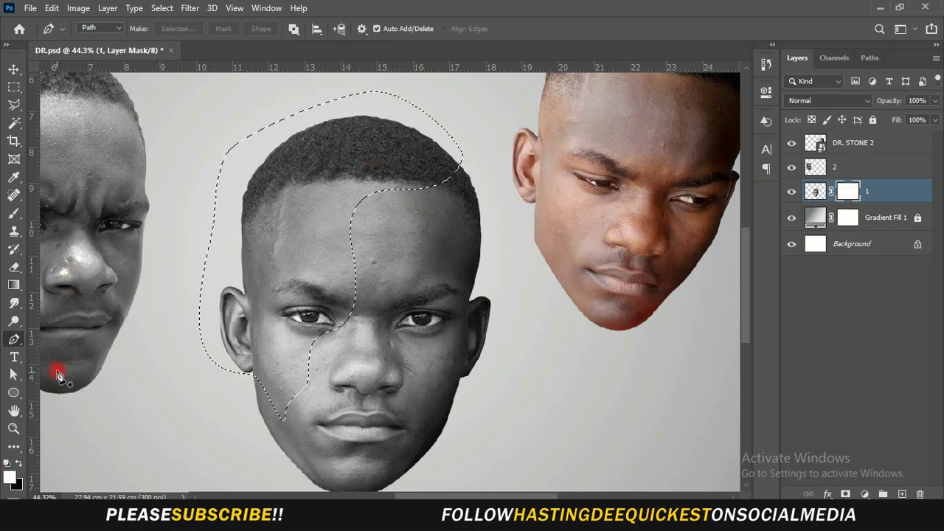
{"action": "left_click_drag", "start_coordinate": [14, 219], "coordinate": [50, 215]}
{"action": "left_click", "coordinate": [77, 214]}
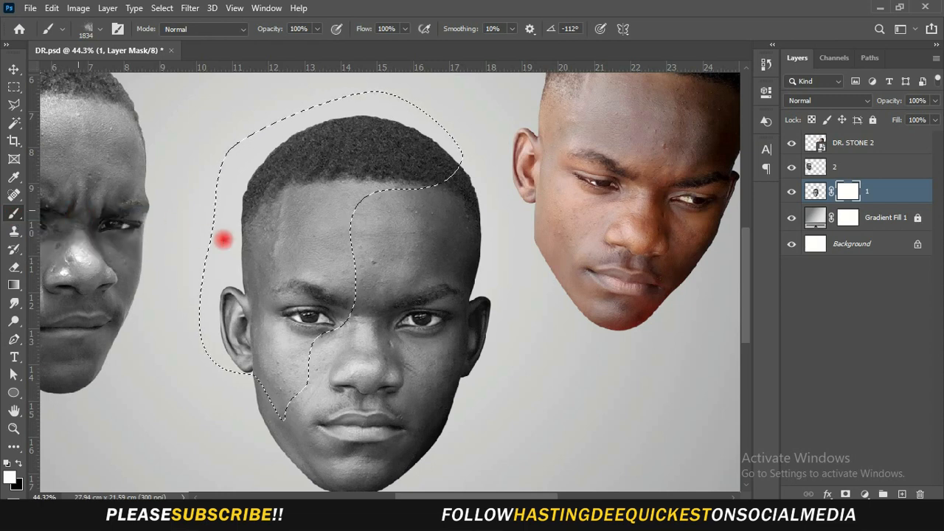
{"action": "right_click", "coordinate": [361, 234]}
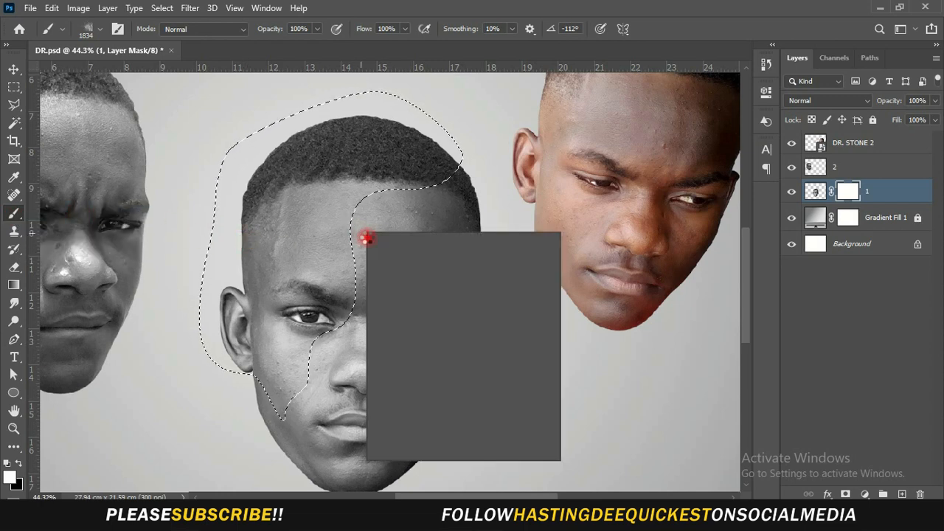
{"action": "left_click", "coordinate": [445, 382]}
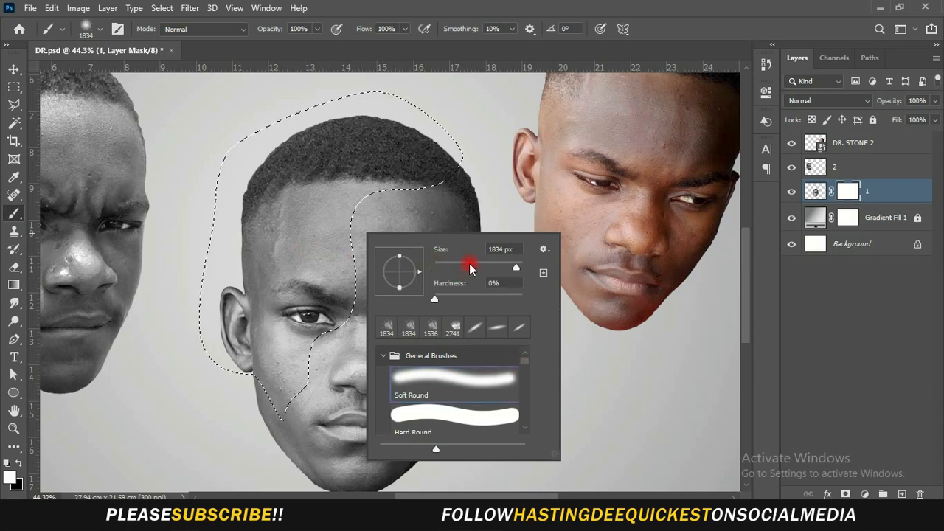
{"action": "left_click", "coordinate": [489, 263]}
{"action": "left_click", "coordinate": [458, 296]}
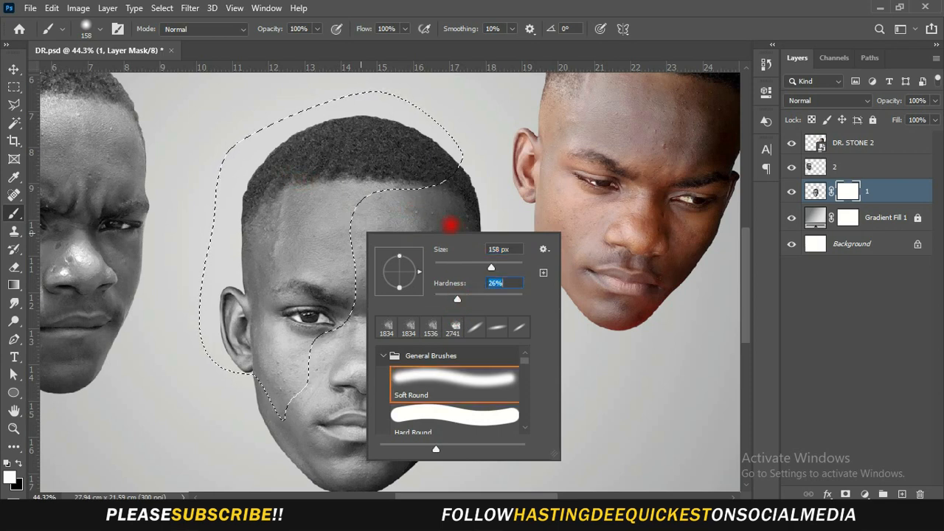
{"action": "left_click", "coordinate": [17, 466]}
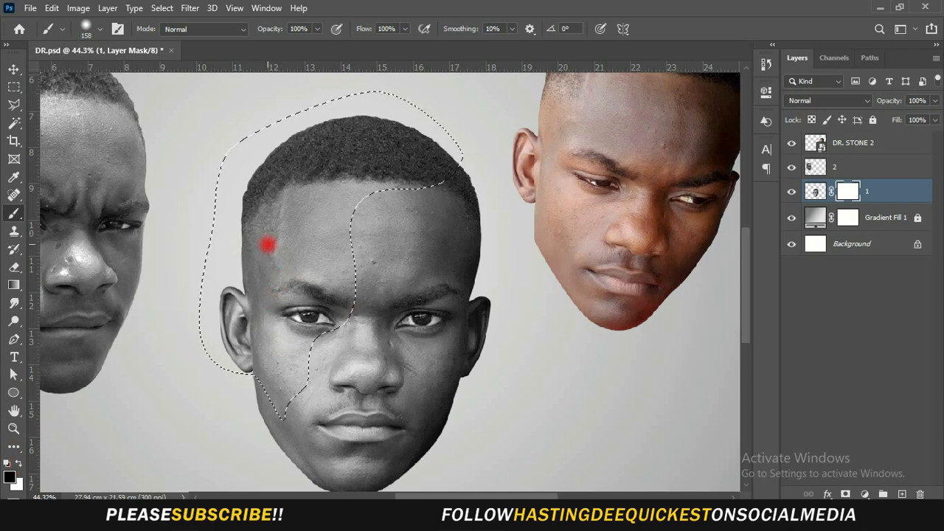
{"action": "right_click", "coordinate": [272, 245]}
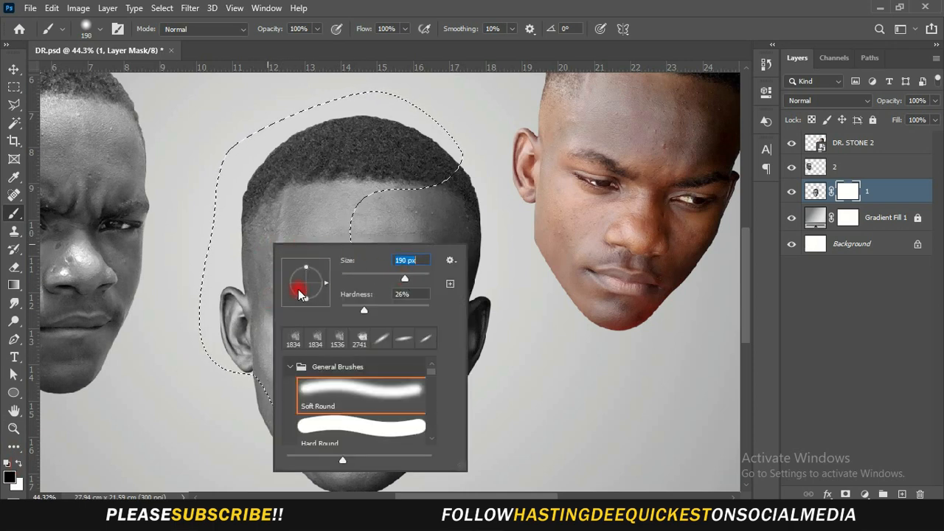
Paint black on layer 1's mask to hide the selected part of the head, and deselect
{"action": "mouse_move", "coordinate": [235, 288]}
{"action": "left_mouse_down"}
{"action": "mouse_move", "coordinate": [236, 342]}
{"action": "mouse_move", "coordinate": [287, 350]}
{"action": "mouse_move", "coordinate": [301, 368]}
{"action": "mouse_move", "coordinate": [243, 291]}
{"action": "mouse_move", "coordinate": [283, 262]}
{"action": "mouse_move", "coordinate": [301, 280]}
{"action": "left_mouse_up"}
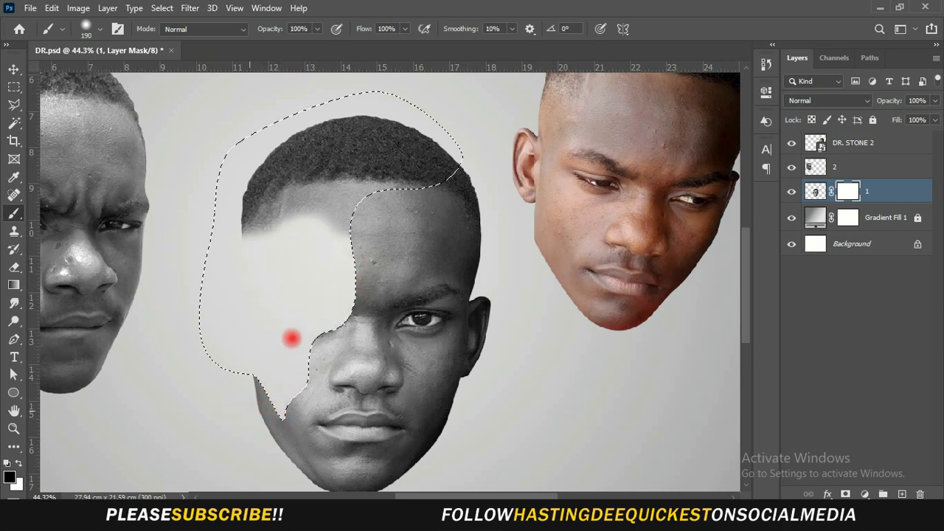
{"action": "mouse_move", "coordinate": [350, 246]}
{"action": "left_mouse_down"}
{"action": "mouse_move", "coordinate": [354, 192]}
{"action": "mouse_move", "coordinate": [270, 239]}
{"action": "mouse_move", "coordinate": [214, 210]}
{"action": "mouse_move", "coordinate": [273, 178]}
{"action": "mouse_move", "coordinate": [254, 217]}
{"action": "mouse_move", "coordinate": [343, 179]}
{"action": "mouse_move", "coordinate": [273, 153]}
{"action": "mouse_move", "coordinate": [294, 130]}
{"action": "mouse_move", "coordinate": [409, 124]}
{"action": "mouse_move", "coordinate": [305, 114]}
{"action": "mouse_move", "coordinate": [383, 163]}
{"action": "mouse_move", "coordinate": [351, 181]}
{"action": "mouse_move", "coordinate": [291, 137]}
{"action": "mouse_move", "coordinate": [443, 184]}
{"action": "mouse_move", "coordinate": [436, 155]}
{"action": "mouse_move", "coordinate": [332, 146]}
{"action": "left_mouse_up"}
{"action": "scroll", "coordinate": [332, 146], "scroll_direction": "down", "scroll_amount": 2}
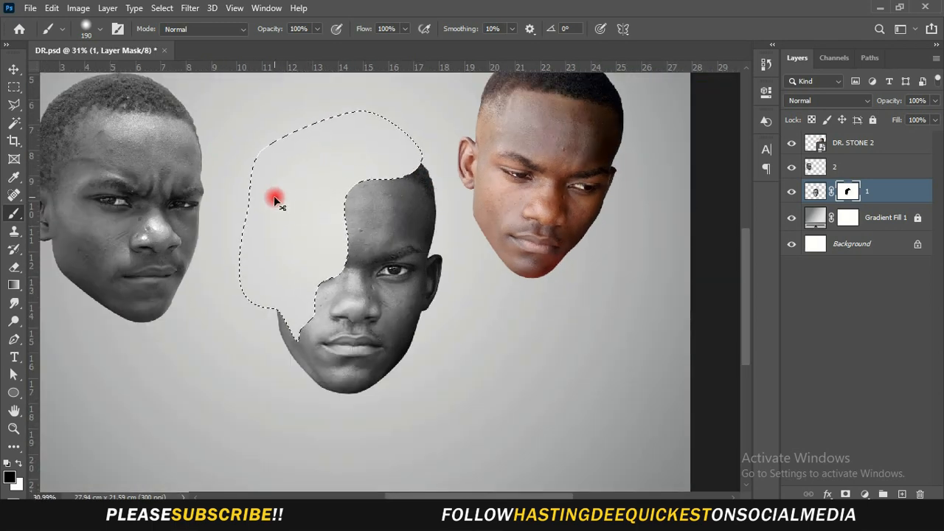
{"action": "key", "text": "ctrl+d"}
Move the frowning face on layer 2 over the middle face's hidden area and place layer 2 below layer 1
{"action": "scroll", "coordinate": [310, 185], "scroll_direction": "down", "scroll_amount": 1}
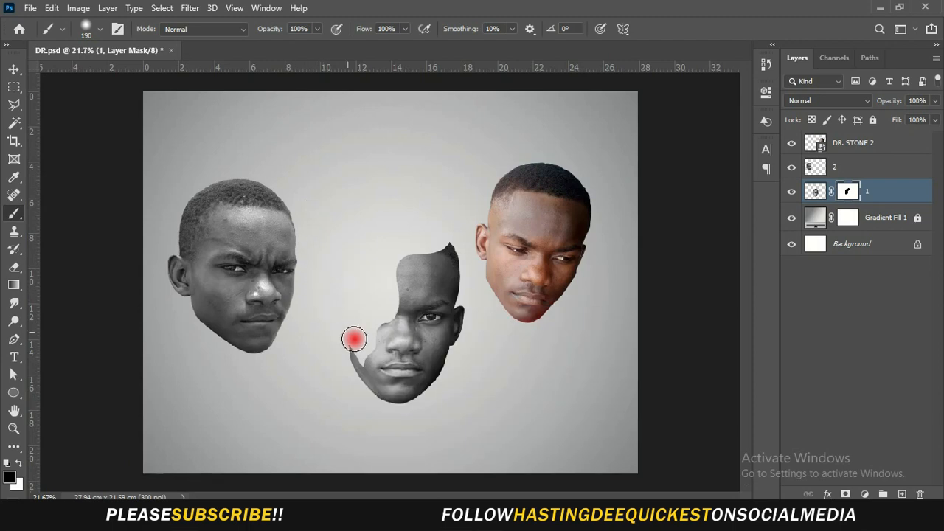
{"action": "scroll", "coordinate": [469, 426], "scroll_direction": "up", "scroll_amount": 2}
{"action": "scroll", "coordinate": [415, 306], "scroll_direction": "down", "scroll_amount": 1}
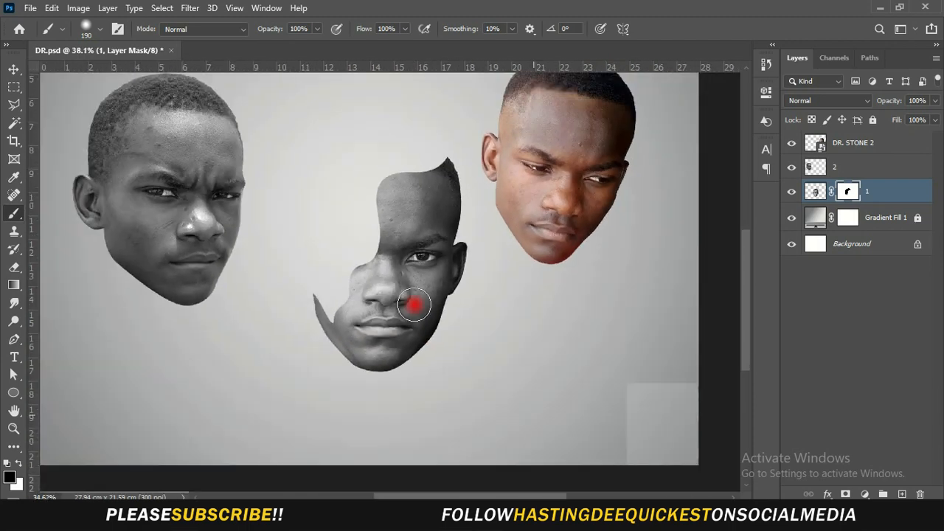
{"action": "scroll", "coordinate": [389, 265], "scroll_direction": "up", "scroll_amount": 1}
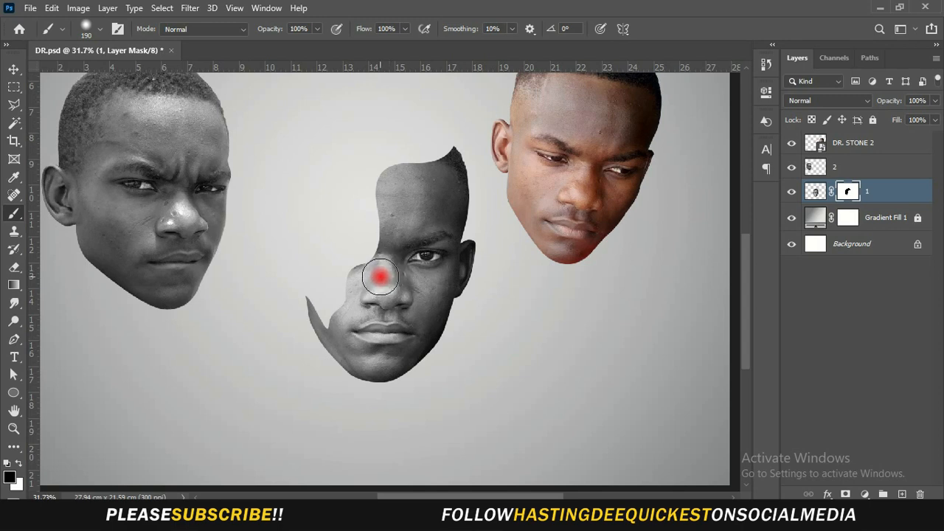
{"action": "scroll", "coordinate": [363, 283], "scroll_direction": "up", "scroll_amount": 2}
{"action": "left_click", "coordinate": [14, 70]}
{"action": "scroll", "coordinate": [198, 215], "scroll_direction": "down", "scroll_amount": 4}
{"action": "left_click_drag", "start_coordinate": [197, 215], "coordinate": [360, 224]}
{"action": "left_click_drag", "start_coordinate": [896, 169], "coordinate": [890, 201]}
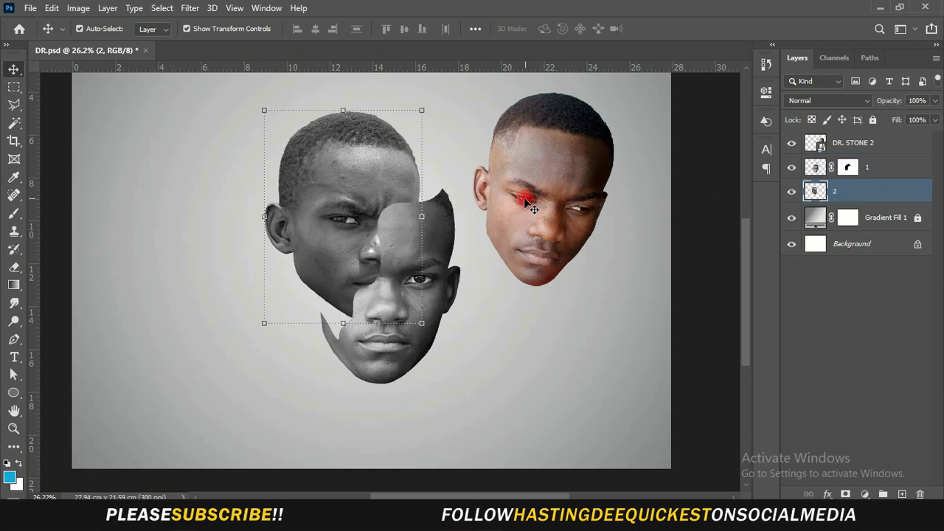
{"action": "left_click_drag", "start_coordinate": [363, 189], "coordinate": [368, 205]}
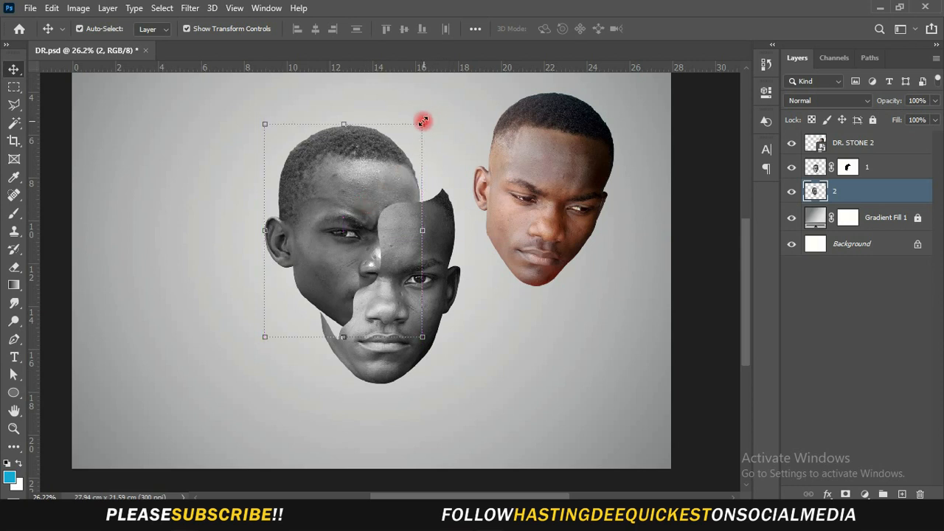
Scale up the frowning face on layer 2 slightly and nudge it upward
{"action": "left_click_drag", "start_coordinate": [422, 121], "coordinate": [435, 114]}
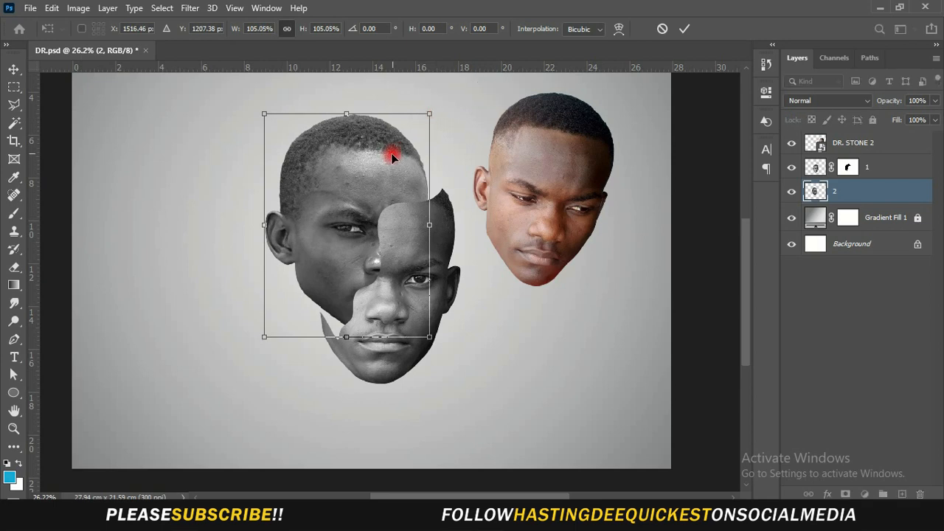
{"action": "mouse_move", "coordinate": [384, 160]}
{"action": "left_mouse_down"}
{"action": "mouse_move", "coordinate": [374, 153]}
{"action": "mouse_move", "coordinate": [384, 157]}
{"action": "left_mouse_up"}
{"action": "left_click_drag", "start_coordinate": [263, 114], "coordinate": [261, 111]}
{"action": "key", "text": "Return"}
Add a layer mask to layer 2 and target the layer's image
{"action": "scroll", "coordinate": [502, 197], "scroll_direction": "up", "scroll_amount": 2}
{"action": "left_click", "coordinate": [846, 494]}
{"action": "left_click", "coordinate": [815, 192]}
{"action": "scroll", "coordinate": [354, 114], "scroll_direction": "down", "scroll_amount": 1}
{"action": "scroll", "coordinate": [356, 112], "scroll_direction": "up", "scroll_amount": 2}
Trace a Pen path across the frowning face's hairline, down its forehead and back around the top of the head
{"action": "left_click", "coordinate": [13, 340]}
{"action": "scroll", "coordinate": [316, 232], "scroll_direction": "up", "scroll_amount": 2}
{"action": "left_click", "coordinate": [278, 102]}
{"action": "mouse_move", "coordinate": [300, 144]}
{"action": "left_mouse_down"}
{"action": "mouse_move", "coordinate": [333, 141]}
{"action": "mouse_move", "coordinate": [366, 164]}
{"action": "left_mouse_up"}
{"action": "left_click_drag", "start_coordinate": [418, 168], "coordinate": [421, 197]}
{"action": "left_click_drag", "start_coordinate": [481, 316], "coordinate": [536, 319]}
{"action": "left_click", "coordinate": [480, 316], "text": "alt"}
{"action": "left_click_drag", "start_coordinate": [480, 200], "coordinate": [475, 175]}
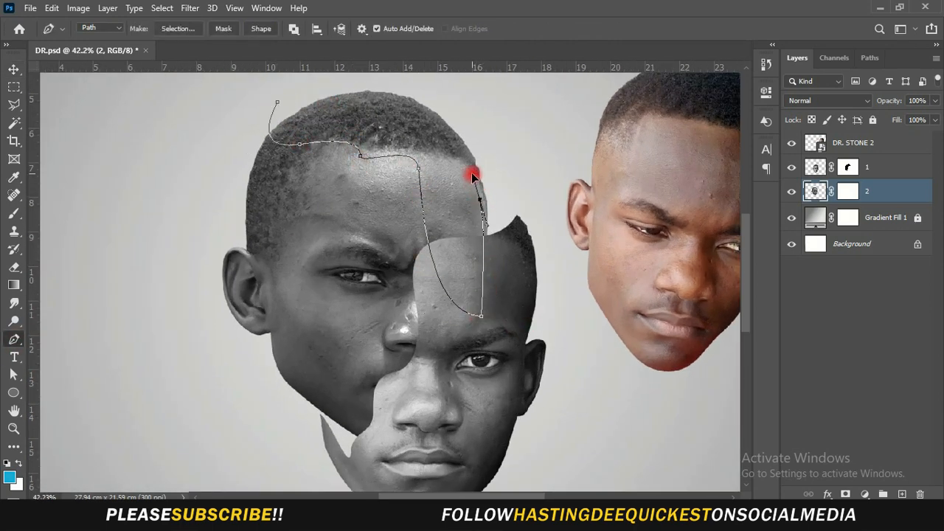
{"action": "left_click_drag", "start_coordinate": [416, 90], "coordinate": [378, 79]}
{"action": "left_click", "coordinate": [276, 109]}
Undo the last path points and redraw the path along the forehead's outer edge, closing it above the head
{"action": "scroll", "coordinate": [488, 186], "scroll_direction": "up", "scroll_amount": 4}
{"action": "key", "text": "ctrl+z"}
{"action": "key", "text": "ctrl+z"}
{"action": "key", "text": "ctrl+z"}
{"action": "left_click_drag", "start_coordinate": [480, 281], "coordinate": [480, 204]}
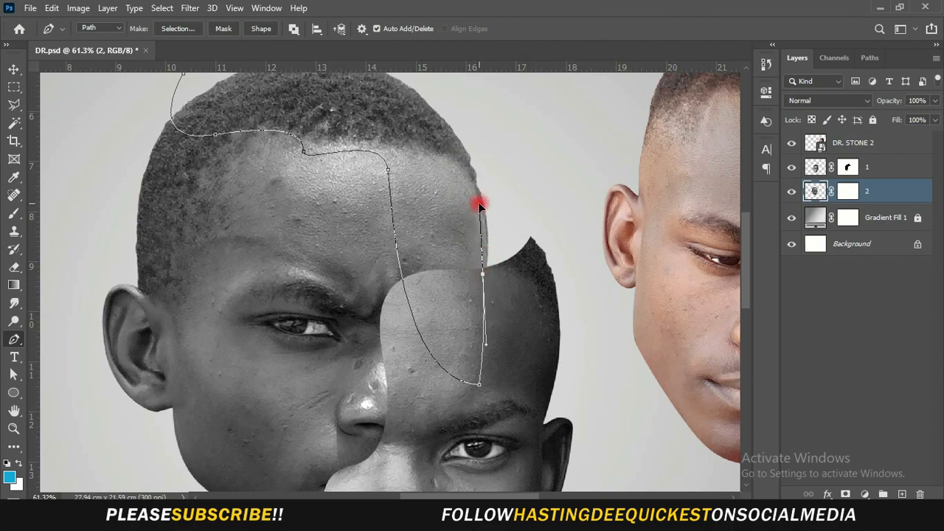
{"action": "left_click_drag", "start_coordinate": [443, 103], "coordinate": [481, 208]}
{"action": "left_click_drag", "start_coordinate": [398, 156], "coordinate": [300, 118]}
{"action": "left_click", "coordinate": [216, 176]}
Convert the path into a selection, paint black inside it on layer 2's mask, and deselect
{"action": "scroll", "coordinate": [210, 158], "scroll_direction": "down", "scroll_amount": 4}
{"action": "left_click", "coordinate": [178, 28]}
{"action": "key", "text": "Return"}
{"action": "left_click", "coordinate": [12, 213]}
{"action": "left_click", "coordinate": [847, 192]}
{"action": "mouse_move", "coordinate": [225, 196]}
{"action": "left_mouse_down"}
{"action": "mouse_move", "coordinate": [450, 297]}
{"action": "mouse_move", "coordinate": [451, 432]}
{"action": "left_mouse_up"}
{"action": "key", "text": "ctrl+d"}
Undo the painting on layer 2's mask, the selection and the whole head path
{"action": "scroll", "coordinate": [457, 170], "scroll_direction": "down", "scroll_amount": 4}
{"action": "scroll", "coordinate": [389, 237], "scroll_direction": "up", "scroll_amount": 2}
{"action": "key", "text": "ctrl+z"}
{"action": "key", "text": "ctrl+z"}
{"action": "key", "text": "ctrl+z"}
{"action": "key", "text": "ctrl+z"}
{"action": "key", "text": "ctrl+z"}
{"action": "key", "text": "ctrl+z"}
{"action": "key", "text": "ctrl+z"}
{"action": "key", "text": "ctrl+z"}
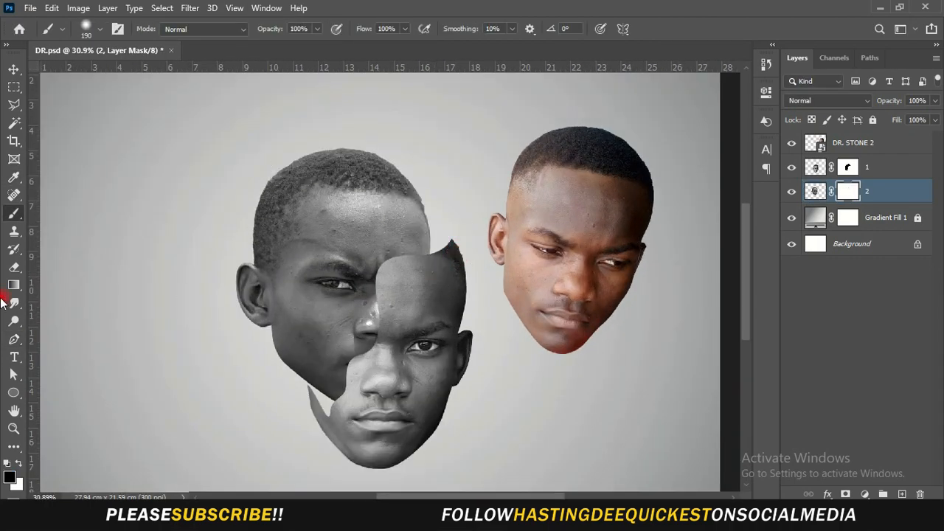
Trace a closed Pen path over the frowning face's hairline, down its forehead in a wavy curve and back around the head
{"action": "left_click", "coordinate": [13, 340]}
{"action": "scroll", "coordinate": [398, 175], "scroll_direction": "up", "scroll_amount": 5}
{"action": "left_click", "coordinate": [197, 139]}
{"action": "left_click_drag", "start_coordinate": [230, 204], "coordinate": [301, 212]}
{"action": "scroll", "coordinate": [308, 213], "scroll_direction": "down", "scroll_amount": 4}
{"action": "left_click_drag", "start_coordinate": [342, 273], "coordinate": [342, 311]}
{"action": "left_click_drag", "start_coordinate": [373, 352], "coordinate": [403, 353]}
{"action": "scroll", "coordinate": [404, 273], "scroll_direction": "up", "scroll_amount": 2}
{"action": "left_click_drag", "start_coordinate": [405, 235], "coordinate": [395, 197]}
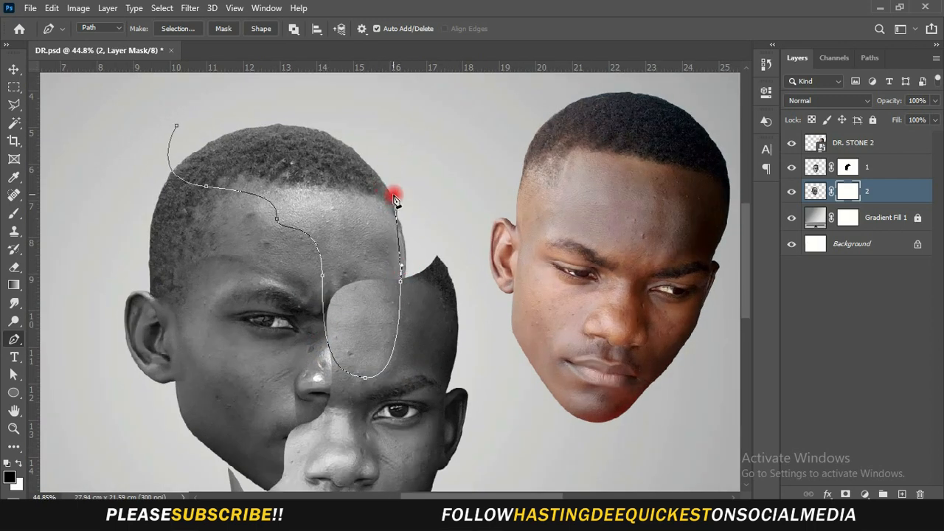
{"action": "left_click_drag", "start_coordinate": [183, 126], "coordinate": [67, 179]}
Convert the path into a selection, paint black inside it on layer 2's mask to hide the crown, and deselect
{"action": "left_click", "coordinate": [177, 29]}
{"action": "key", "text": "Return"}
{"action": "left_click", "coordinate": [13, 214]}
{"action": "mouse_move", "coordinate": [188, 144]}
{"action": "left_mouse_down"}
{"action": "mouse_move", "coordinate": [145, 162]}
{"action": "mouse_move", "coordinate": [126, 215]}
{"action": "left_mouse_up"}
{"action": "key", "text": "ctrl+d"}
{"action": "scroll", "coordinate": [435, 299], "scroll_direction": "down", "scroll_amount": 3}
Move the colour face above the frowning face's hidden crown and send its layer two levels back, below layer 2
{"action": "key", "text": "v"}
{"action": "left_click_drag", "start_coordinate": [304, 325], "coordinate": [301, 323]}
{"action": "left_click_drag", "start_coordinate": [608, 240], "coordinate": [418, 150]}
{"action": "key", "text": "ctrl+["}
{"action": "key", "text": "ctrl+["}
Rotate the colour face with Free Transform and adjust its position behind the frowning face
{"action": "scroll", "coordinate": [414, 158], "scroll_direction": "down", "scroll_amount": 3}
{"action": "key", "text": "ctrl+t"}
{"action": "left_click_drag", "start_coordinate": [509, 281], "coordinate": [533, 312]}
{"action": "mouse_move", "coordinate": [384, 222]}
{"action": "left_mouse_down"}
{"action": "mouse_move", "coordinate": [369, 228]}
{"action": "mouse_move", "coordinate": [391, 217]}
{"action": "left_mouse_up"}
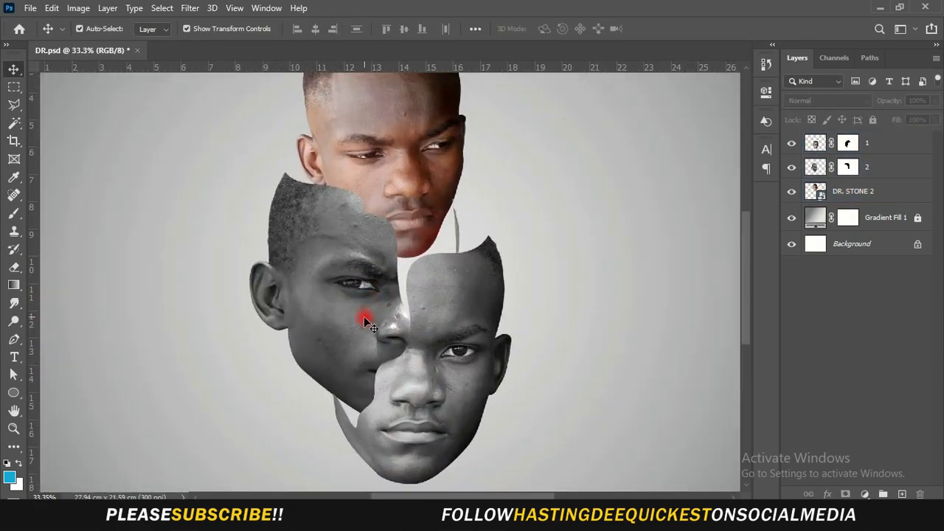
Rotate the frowning face on layer 2 with Free Transform and reposition it against the other two faces
{"action": "left_click", "coordinate": [364, 316]}
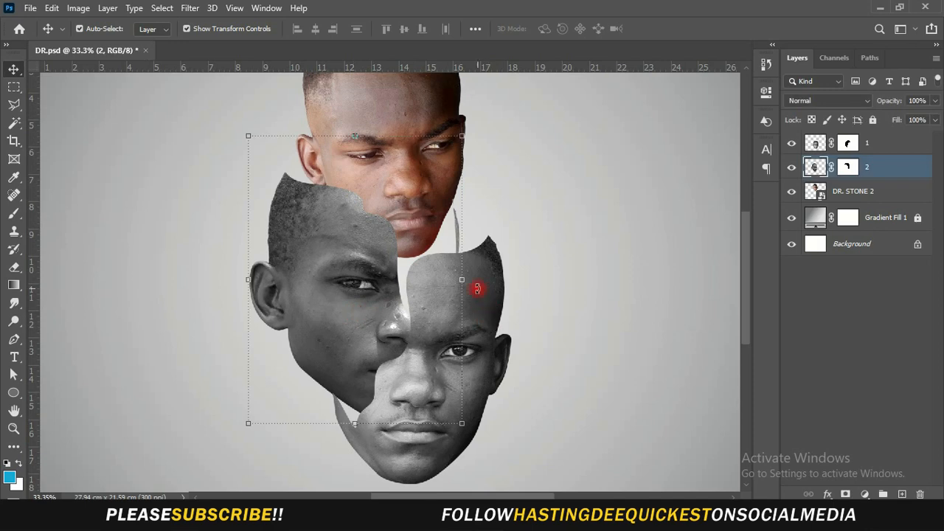
{"action": "key", "text": "ctrl+t"}
{"action": "left_click_drag", "start_coordinate": [485, 288], "coordinate": [476, 295]}
{"action": "mouse_move", "coordinate": [356, 289]}
{"action": "left_mouse_down"}
{"action": "mouse_move", "coordinate": [365, 296]}
{"action": "mouse_move", "coordinate": [367, 282]}
{"action": "left_mouse_up"}
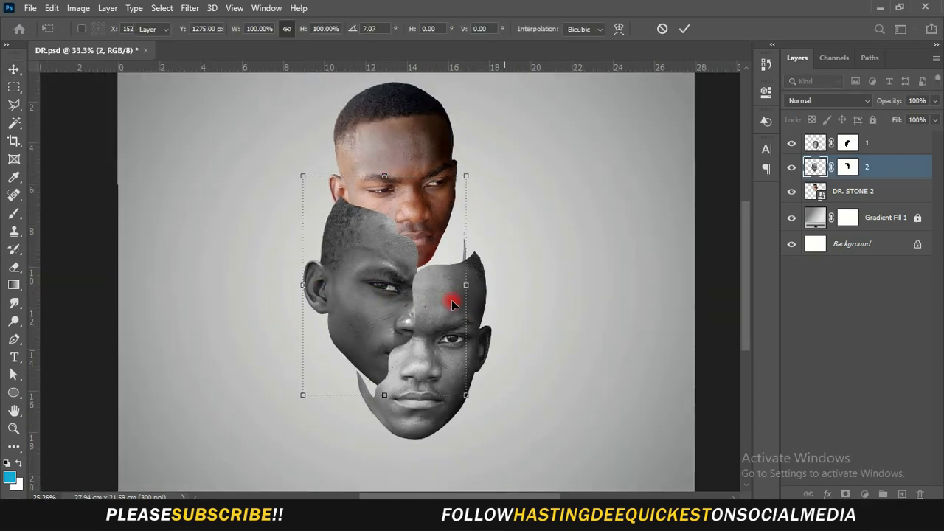
{"action": "left_click_drag", "start_coordinate": [449, 301], "coordinate": [451, 276]}
{"action": "mouse_move", "coordinate": [371, 288]}
{"action": "left_mouse_down"}
{"action": "mouse_move", "coordinate": [368, 268]}
{"action": "mouse_move", "coordinate": [372, 294]}
{"action": "left_mouse_up"}
{"action": "key", "text": "Return"}
Move the colour face slightly behind the frowning face, fine-tune its rotation, and deselect the layer
{"action": "left_click_drag", "start_coordinate": [398, 157], "coordinate": [409, 175]}
{"action": "key", "text": "ctrl+t"}
{"action": "left_click_drag", "start_coordinate": [450, 203], "coordinate": [450, 199]}
{"action": "key", "text": "Return"}
{"action": "left_click", "coordinate": [670, 320]}
{"action": "scroll", "coordinate": [376, 347], "scroll_direction": "up", "scroll_amount": 1}
Select layer 2 and start a Pen path at the middle face's hair tip, following its cut forehead edge downward
{"action": "left_click", "coordinate": [432, 355]}
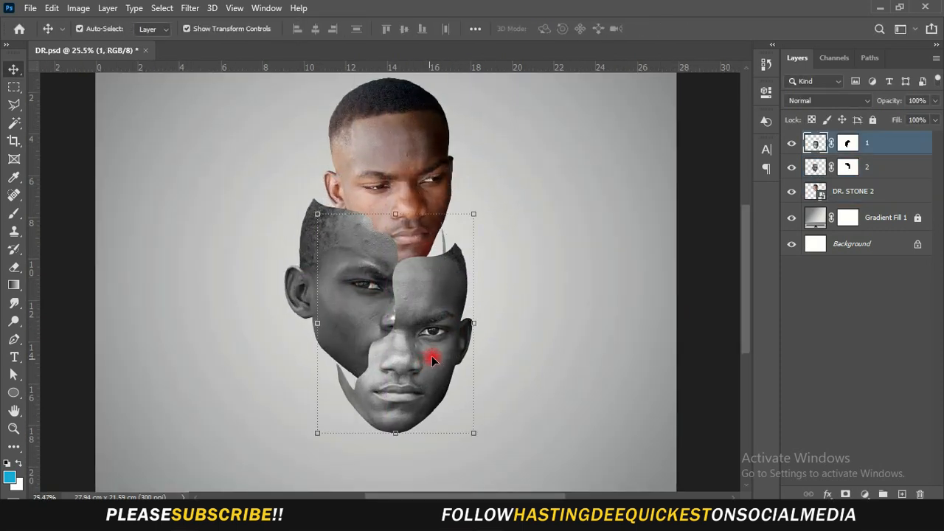
{"action": "left_click", "coordinate": [896, 167]}
{"action": "scroll", "coordinate": [424, 295], "scroll_direction": "up", "scroll_amount": 1}
{"action": "left_click", "coordinate": [14, 340]}
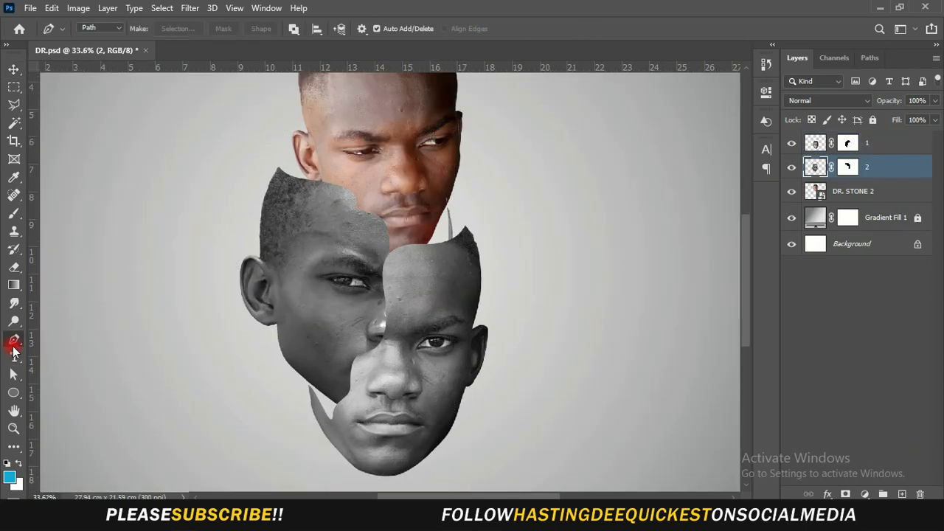
{"action": "scroll", "coordinate": [489, 256], "scroll_direction": "up", "scroll_amount": 6}
{"action": "left_click_drag", "start_coordinate": [518, 203], "coordinate": [544, 254]}
{"action": "left_click", "coordinate": [475, 228]}
{"action": "left_click_drag", "start_coordinate": [328, 245], "coordinate": [407, 237]}
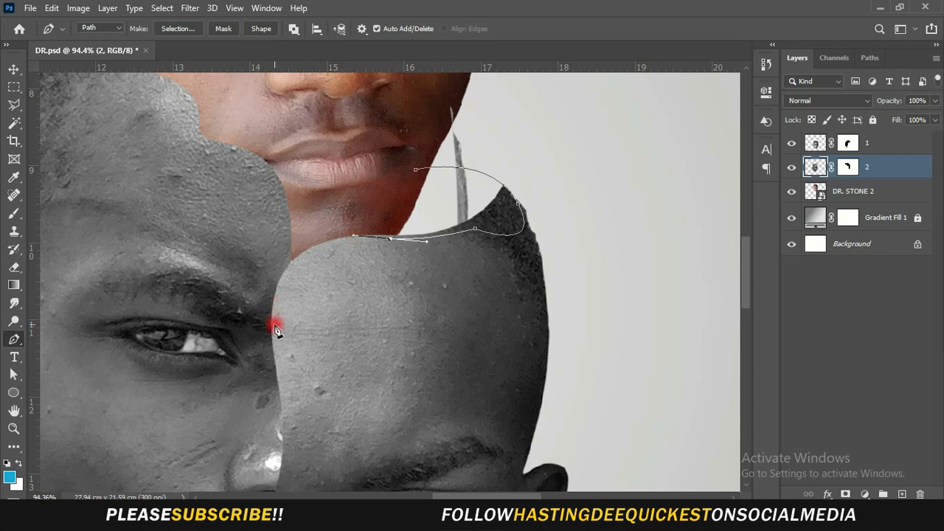
{"action": "left_click_drag", "start_coordinate": [274, 325], "coordinate": [275, 410]}
{"action": "left_click", "coordinate": [275, 325], "text": "alt"}
{"action": "left_click_drag", "start_coordinate": [275, 327], "coordinate": [378, 168]}
Continue the path down the middle face's cut edge, past the frowning face's nose and chin to the notch at the jaw
{"action": "left_click_drag", "start_coordinate": [393, 276], "coordinate": [393, 318]}
{"action": "left_click_drag", "start_coordinate": [388, 297], "coordinate": [377, 341]}
{"action": "left_click_drag", "start_coordinate": [288, 397], "coordinate": [304, 394]}
{"action": "left_click_drag", "start_coordinate": [304, 393], "coordinate": [362, 229]}
{"action": "left_click_drag", "start_coordinate": [349, 302], "coordinate": [347, 331]}
{"action": "left_click_drag", "start_coordinate": [310, 364], "coordinate": [301, 374]}
{"action": "left_click_drag", "start_coordinate": [295, 408], "coordinate": [294, 426]}
Extend the path up the jaw notch to its pointed tip and turn it back with a sharp corner
{"action": "left_click_drag", "start_coordinate": [240, 332], "coordinate": [224, 296]}
{"action": "key", "text": "ctrl+z"}
{"action": "left_click_drag", "start_coordinate": [262, 371], "coordinate": [249, 349]}
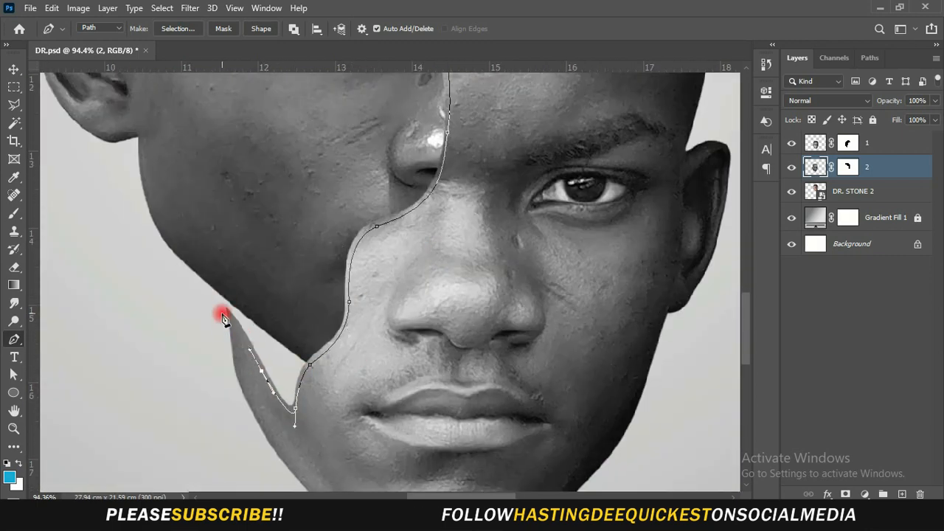
{"action": "left_click", "coordinate": [224, 313]}
{"action": "scroll", "coordinate": [231, 298], "scroll_direction": "up", "scroll_amount": 3}
{"action": "key", "text": "ctrl+z"}
{"action": "left_click_drag", "start_coordinate": [224, 285], "coordinate": [232, 243]}
{"action": "left_click", "coordinate": [223, 286], "text": "alt"}
{"action": "left_click", "coordinate": [229, 287]}
Trace the path back along the cut edge with a small offset to form a thin strip up to the forehead
{"action": "scroll", "coordinate": [244, 329], "scroll_direction": "up", "scroll_amount": 2}
{"action": "left_click_drag", "start_coordinate": [243, 327], "coordinate": [271, 363]}
{"action": "left_click_drag", "start_coordinate": [306, 437], "coordinate": [326, 456]}
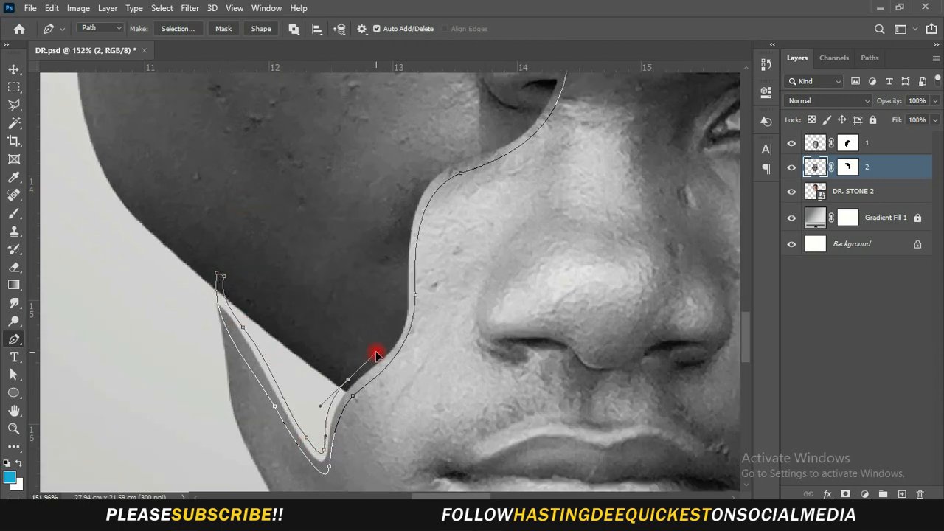
{"action": "scroll", "coordinate": [369, 363], "scroll_direction": "down", "scroll_amount": 3}
{"action": "scroll", "coordinate": [543, 236], "scroll_direction": "up", "scroll_amount": 3}
{"action": "scroll", "coordinate": [489, 99], "scroll_direction": "up", "scroll_amount": 3}
{"action": "left_click_drag", "start_coordinate": [556, 222], "coordinate": [647, 193]}
Add a light grey Solid Color fill layer from the strip path above layer 2
{"action": "scroll", "coordinate": [443, 295], "scroll_direction": "down", "scroll_amount": 4}
{"action": "left_click", "coordinate": [865, 494]}
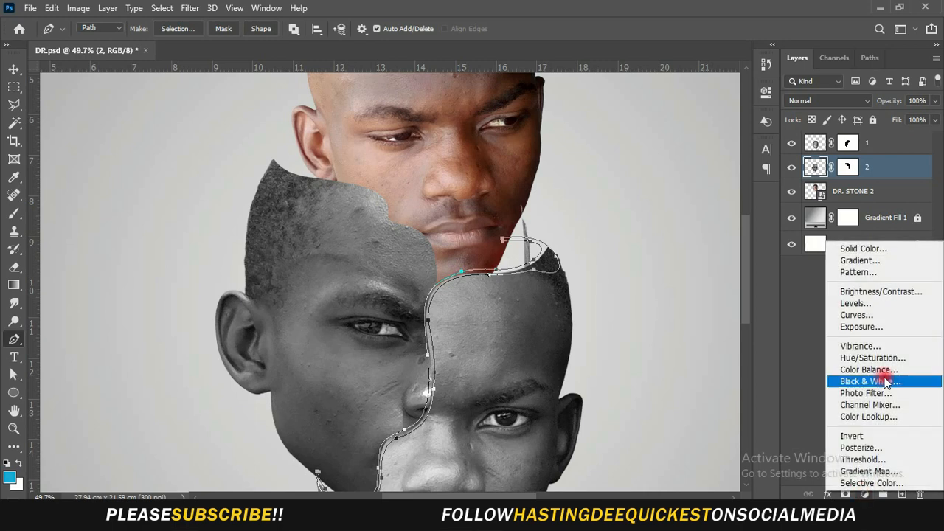
{"action": "left_click", "coordinate": [807, 247]}
{"action": "mouse_move", "coordinate": [721, 248]}
{"action": "left_mouse_down"}
{"action": "mouse_move", "coordinate": [573, 143]}
{"action": "mouse_move", "coordinate": [571, 123]}
{"action": "left_mouse_up"}
{"action": "left_click", "coordinate": [891, 87]}
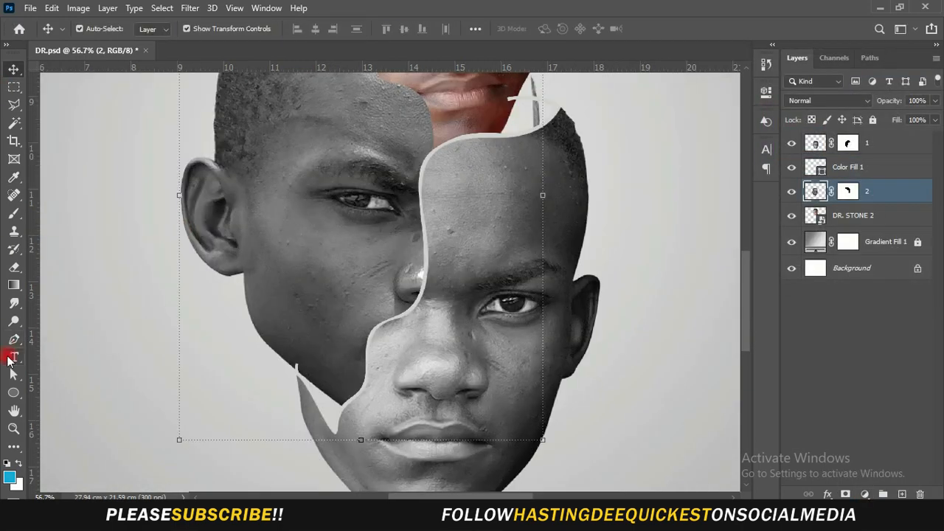
With layer 2 selected, trace a wide Pen curve from the middle face's hair tip across the frowning face to the jaw
{"action": "left_click", "coordinate": [567, 124]}
{"action": "left_click_drag", "start_coordinate": [498, 94], "coordinate": [436, 101]}
{"action": "scroll", "coordinate": [435, 101], "scroll_direction": "down", "scroll_amount": 2}
{"action": "mouse_move", "coordinate": [305, 252]}
{"action": "left_mouse_down"}
{"action": "mouse_move", "coordinate": [299, 316]}
{"action": "mouse_move", "coordinate": [290, 282]}
{"action": "mouse_move", "coordinate": [295, 359]}
{"action": "mouse_move", "coordinate": [290, 246]}
{"action": "mouse_move", "coordinate": [297, 386]}
{"action": "left_mouse_up"}
{"action": "scroll", "coordinate": [316, 362], "scroll_direction": "up", "scroll_amount": 2}
{"action": "left_click_drag", "start_coordinate": [312, 353], "coordinate": [316, 367]}
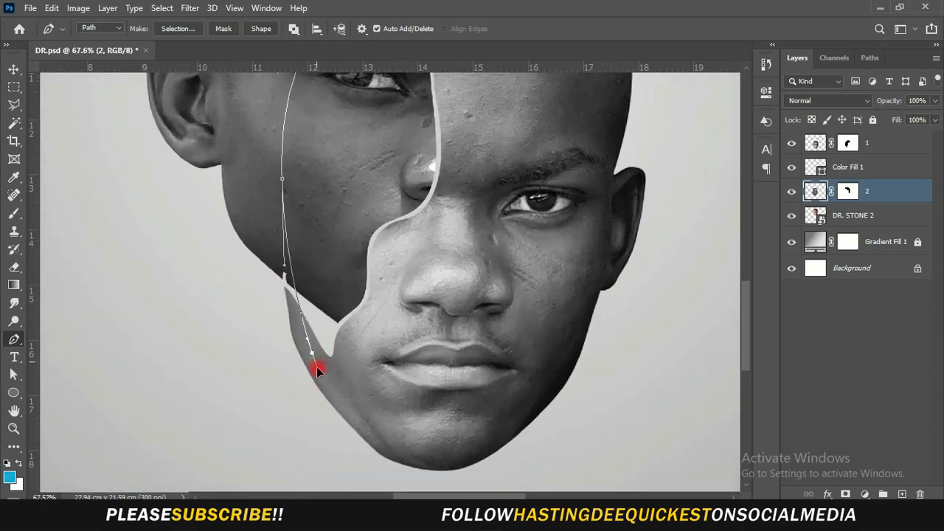
Bring the path back up through the middle face's nose and forehead and close it at the hair tip
{"action": "scroll", "coordinate": [439, 353], "scroll_direction": "down", "scroll_amount": 2}
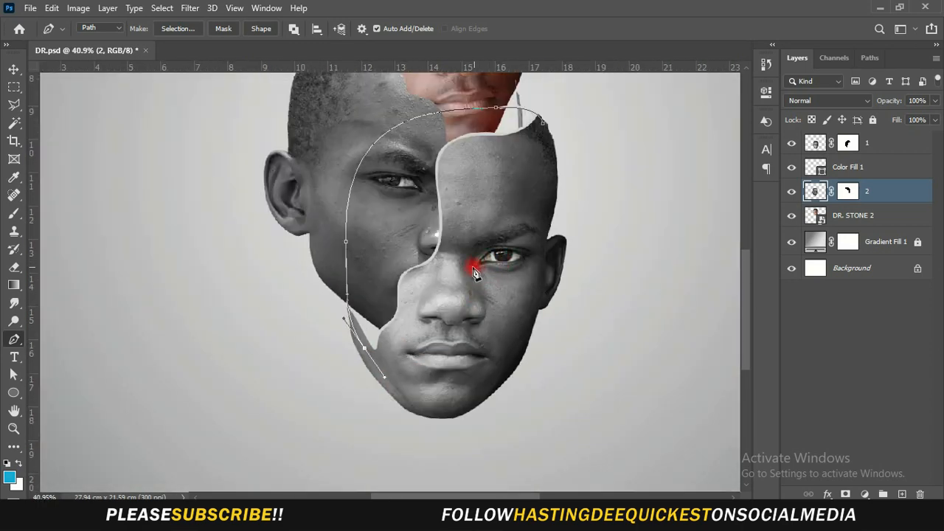
{"action": "left_click_drag", "start_coordinate": [415, 308], "coordinate": [416, 287]}
{"action": "left_click_drag", "start_coordinate": [456, 225], "coordinate": [458, 211]}
{"action": "left_click_drag", "start_coordinate": [506, 154], "coordinate": [537, 154]}
{"action": "left_click", "coordinate": [545, 121]}
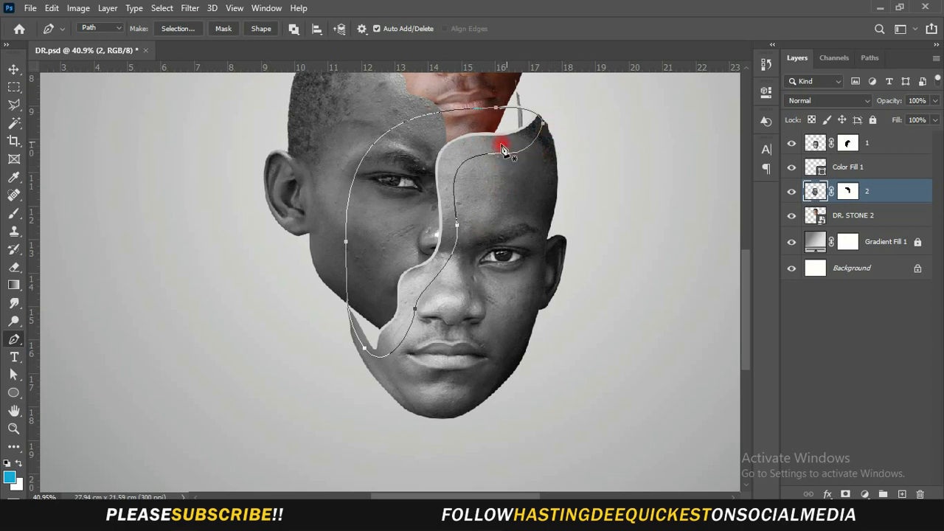
{"action": "scroll", "coordinate": [502, 144], "scroll_direction": "down", "scroll_amount": 2}
Add a linear Gradient Fill layer from the closed path, starting from the light-to-dark blue preset
{"action": "left_click", "coordinate": [864, 494]}
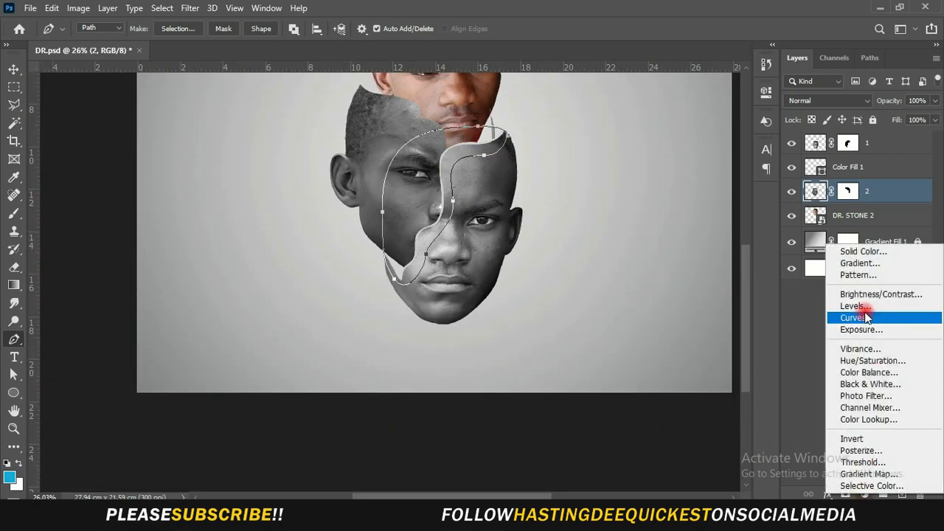
{"action": "left_click", "coordinate": [860, 264]}
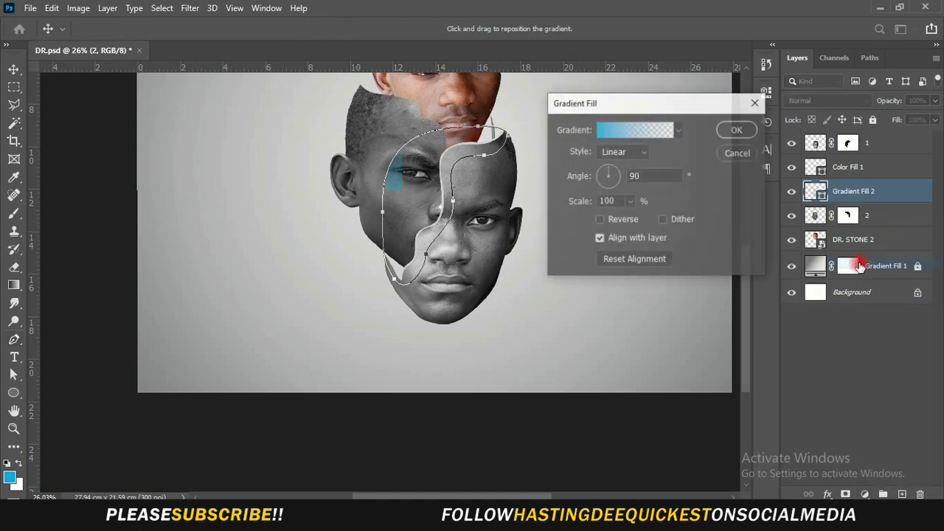
{"action": "left_click", "coordinate": [678, 132]}
{"action": "left_click", "coordinate": [612, 186]}
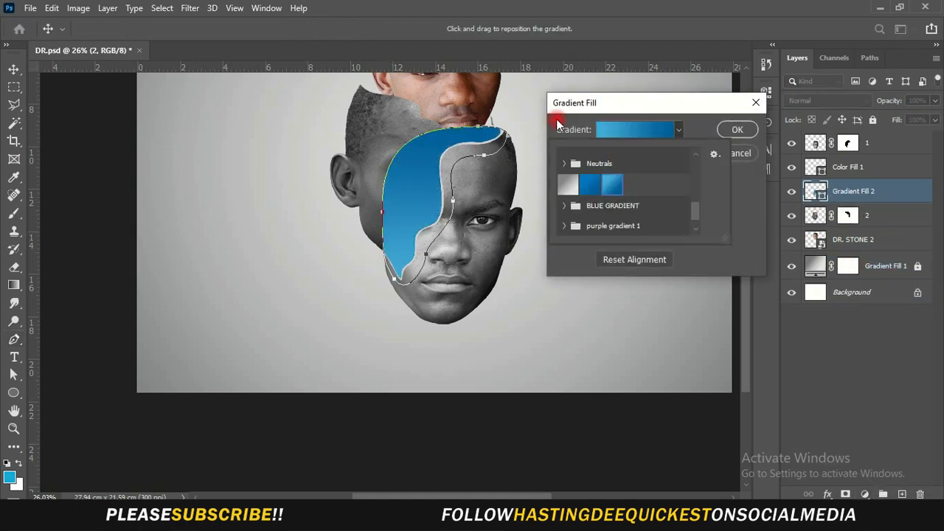
Set the gradient's first colour stop to #968f8f and its last to #1f1f1f, and apply the fill
{"action": "left_click", "coordinate": [634, 130]}
{"action": "double_click", "coordinate": [639, 309]}
{"action": "left_click", "coordinate": [450, 224]}
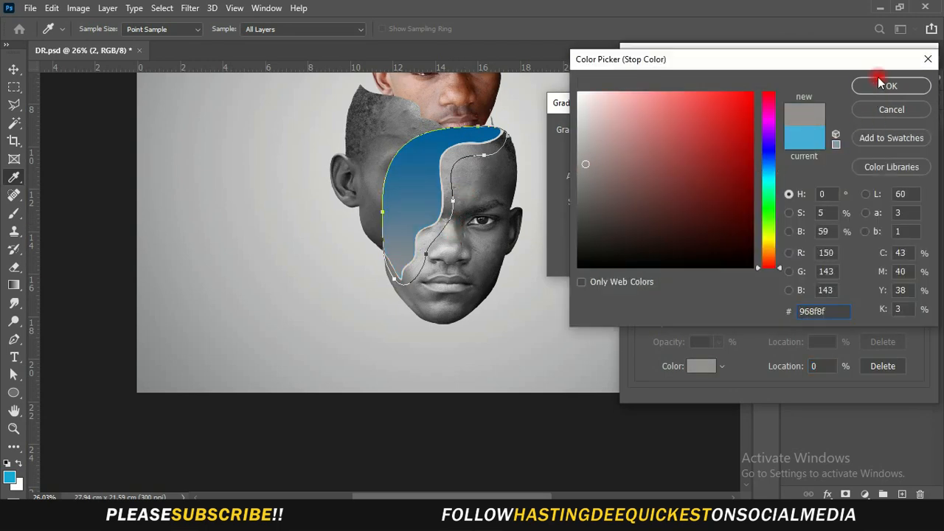
{"action": "left_click", "coordinate": [891, 86]}
{"action": "double_click", "coordinate": [919, 307]}
{"action": "left_click", "coordinate": [596, 235]}
{"action": "left_click", "coordinate": [580, 246]}
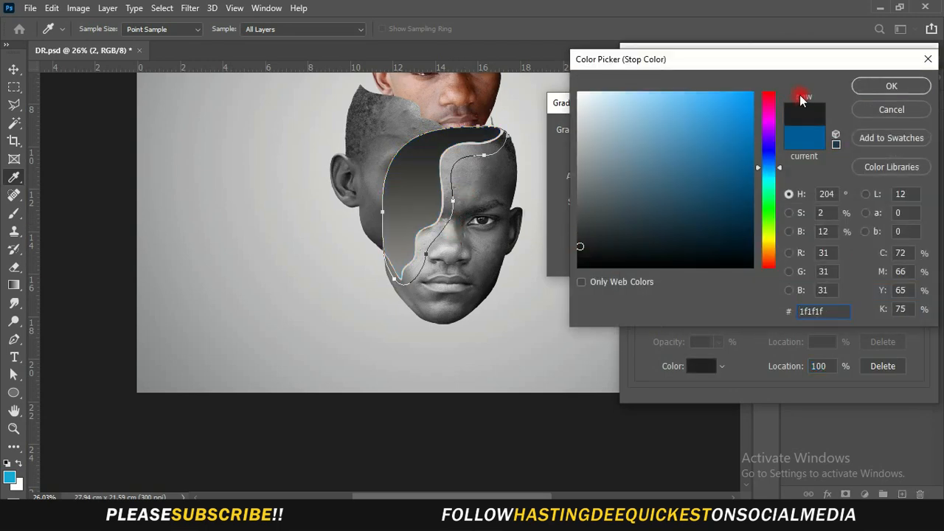
{"action": "left_click", "coordinate": [865, 89]}
{"action": "left_click", "coordinate": [894, 91]}
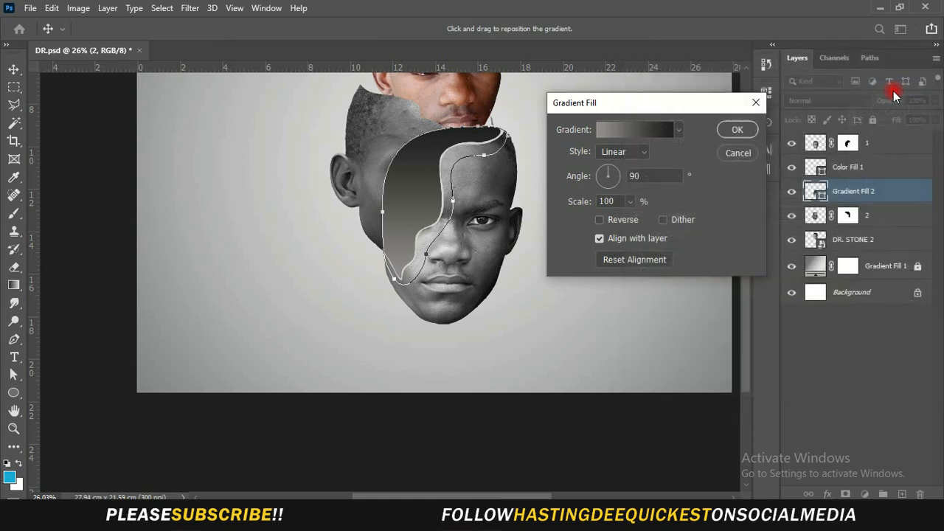
{"action": "left_click", "coordinate": [731, 130]}
Move the grey gradient shape's layer below layer 2 and further down below the DR. STONE 2 layer
{"action": "left_click_drag", "start_coordinate": [874, 200], "coordinate": [876, 226]}
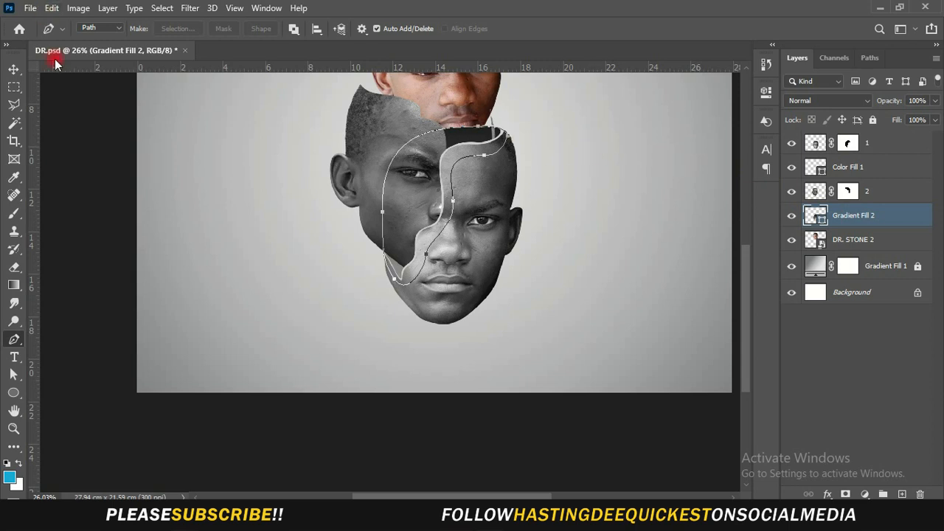
{"action": "left_click", "coordinate": [17, 71]}
{"action": "left_click", "coordinate": [249, 151]}
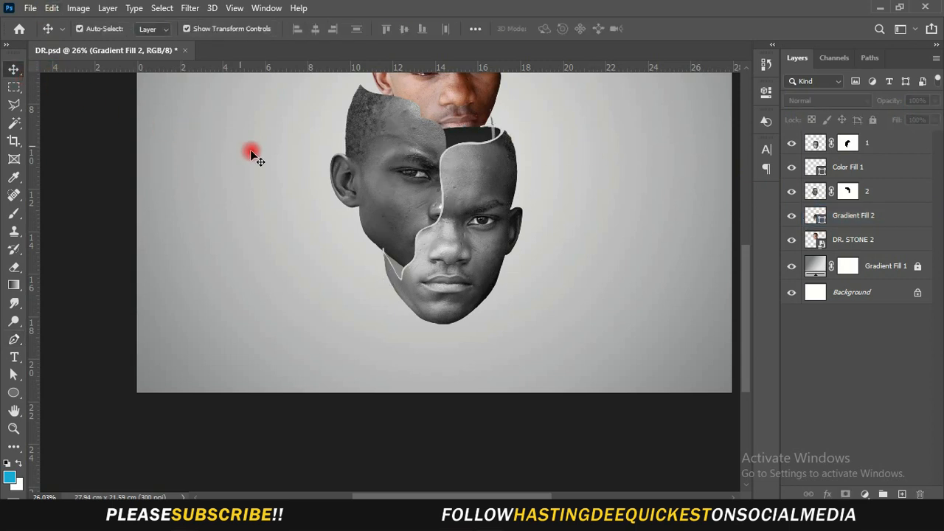
{"action": "scroll", "coordinate": [375, 196], "scroll_direction": "down", "scroll_amount": 4}
{"action": "scroll", "coordinate": [376, 198], "scroll_direction": "up", "scroll_amount": 6}
{"action": "left_click_drag", "start_coordinate": [892, 216], "coordinate": [888, 244]}
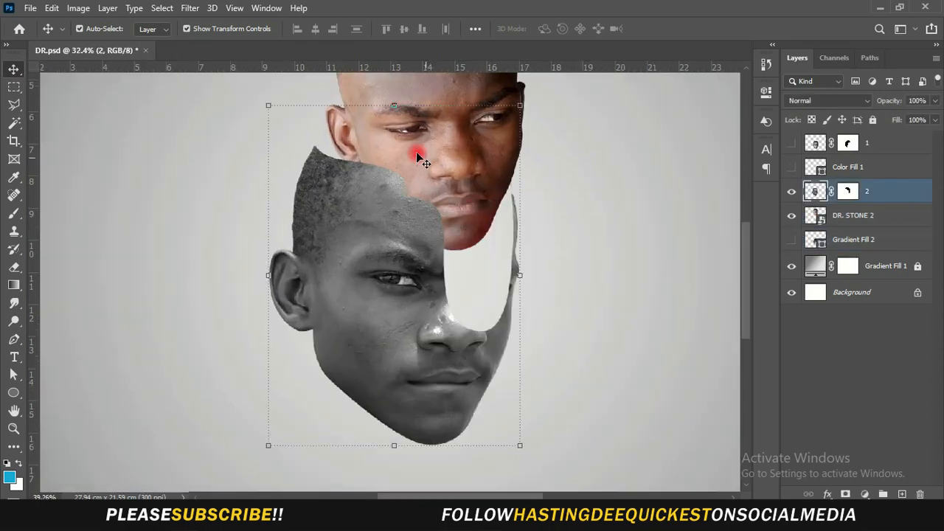
Trace a pen path from the grey face's hair tip along its cut edge, around the opening and up the far side
{"action": "scroll", "coordinate": [358, 151], "scroll_direction": "up", "scroll_amount": 2}
{"action": "key", "text": "p"}
{"action": "scroll", "coordinate": [249, 148], "scroll_direction": "up", "scroll_amount": 2}
{"action": "left_click", "coordinate": [249, 147]}
{"action": "left_click_drag", "start_coordinate": [325, 190], "coordinate": [379, 198]}
{"action": "left_click_drag", "start_coordinate": [475, 268], "coordinate": [470, 322]}
{"action": "scroll", "coordinate": [548, 321], "scroll_direction": "down", "scroll_amount": 3}
{"action": "left_click_drag", "start_coordinate": [516, 303], "coordinate": [366, 174]}
{"action": "left_click_drag", "start_coordinate": [404, 323], "coordinate": [445, 350]}
{"action": "left_click_drag", "start_coordinate": [488, 274], "coordinate": [501, 224]}
{"action": "scroll", "coordinate": [501, 224], "scroll_direction": "up", "scroll_amount": 2}
{"action": "left_click", "coordinate": [791, 266]}
{"action": "left_click_drag", "start_coordinate": [492, 220], "coordinate": [473, 138]}
{"action": "scroll", "coordinate": [480, 169], "scroll_direction": "down", "scroll_amount": 2}
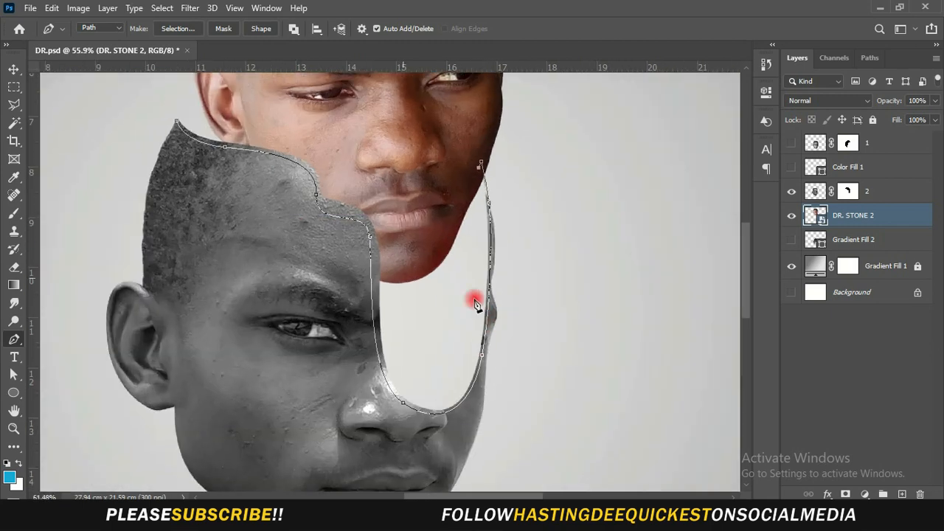
Bring the path back around the opening, slightly offset from the grey face's cut edge, and close it at the hair tip
{"action": "left_click_drag", "start_coordinate": [432, 439], "coordinate": [379, 455]}
{"action": "left_click_drag", "start_coordinate": [359, 223], "coordinate": [355, 303]}
{"action": "left_click_drag", "start_coordinate": [287, 162], "coordinate": [405, 295]}
{"action": "scroll", "coordinate": [287, 147], "scroll_direction": "up", "scroll_amount": 3}
{"action": "left_click_drag", "start_coordinate": [304, 307], "coordinate": [318, 307]}
{"action": "left_click_drag", "start_coordinate": [384, 275], "coordinate": [384, 261]}
{"action": "left_click_drag", "start_coordinate": [243, 212], "coordinate": [129, 140]}
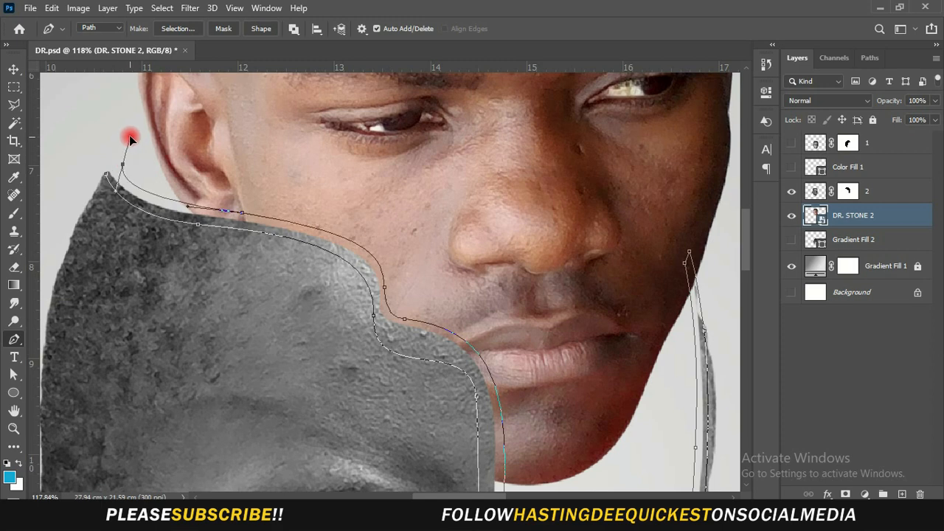
{"action": "left_click", "coordinate": [106, 175]}
Add a light grey Solid Color fill layer from the closed path as the grey face's rim
{"action": "scroll", "coordinate": [184, 177], "scroll_direction": "down", "scroll_amount": 3}
{"action": "left_click", "coordinate": [864, 494]}
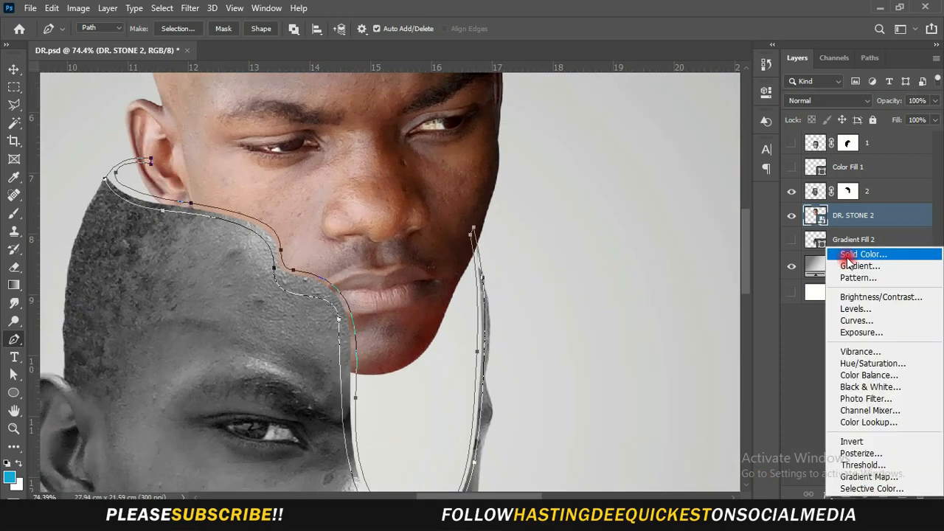
{"action": "left_click", "coordinate": [848, 253]}
{"action": "left_click", "coordinate": [579, 145]}
{"action": "left_click", "coordinate": [867, 86]}
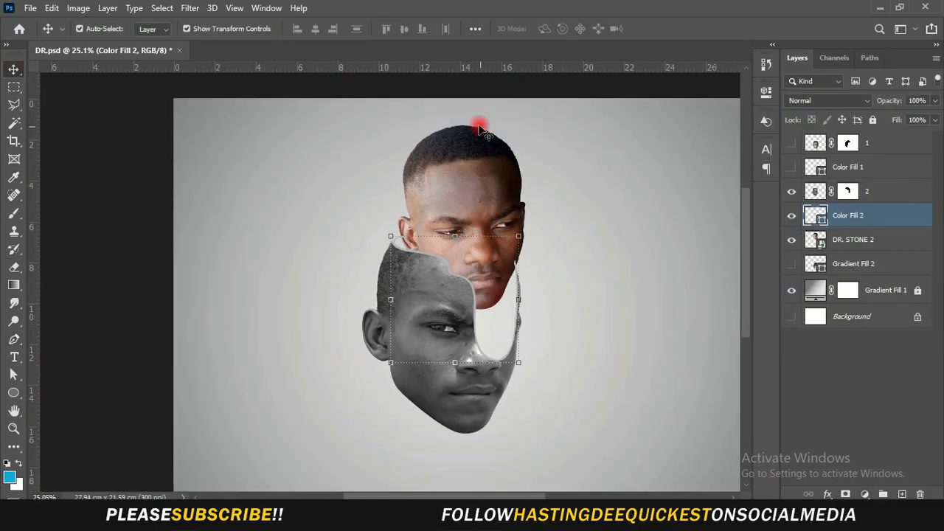
Add a layer mask to DR. STONE 2 and draw a closed path waving across the forehead and around the top of the head
{"action": "scroll", "coordinate": [480, 129], "scroll_direction": "up", "scroll_amount": 6}
{"action": "scroll", "coordinate": [495, 162], "scroll_direction": "down", "scroll_amount": 2}
{"action": "left_click", "coordinate": [856, 239]}
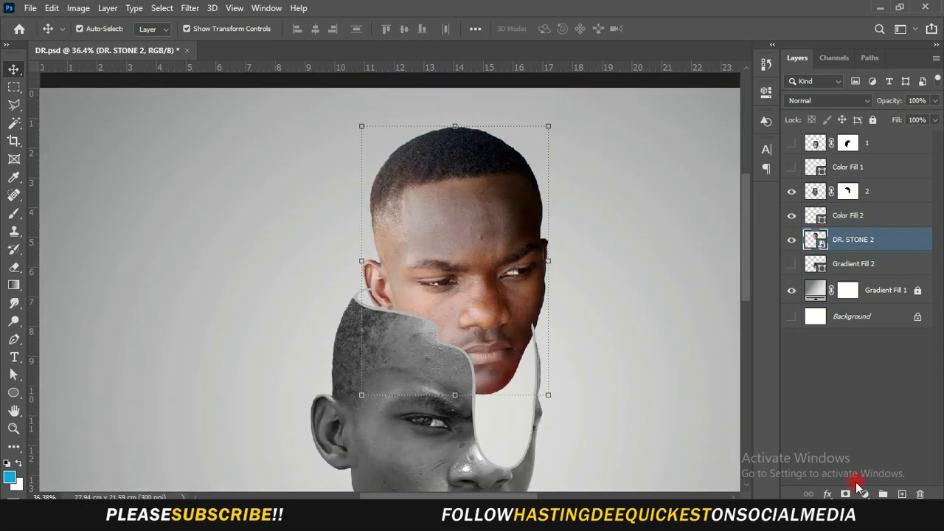
{"action": "left_click", "coordinate": [845, 495]}
{"action": "scroll", "coordinate": [548, 213], "scroll_direction": "up", "scroll_amount": 3}
{"action": "key", "text": "p"}
{"action": "left_click", "coordinate": [546, 159]}
{"action": "left_click_drag", "start_coordinate": [500, 218], "coordinate": [448, 221]}
{"action": "left_click_drag", "start_coordinate": [447, 254], "coordinate": [375, 249]}
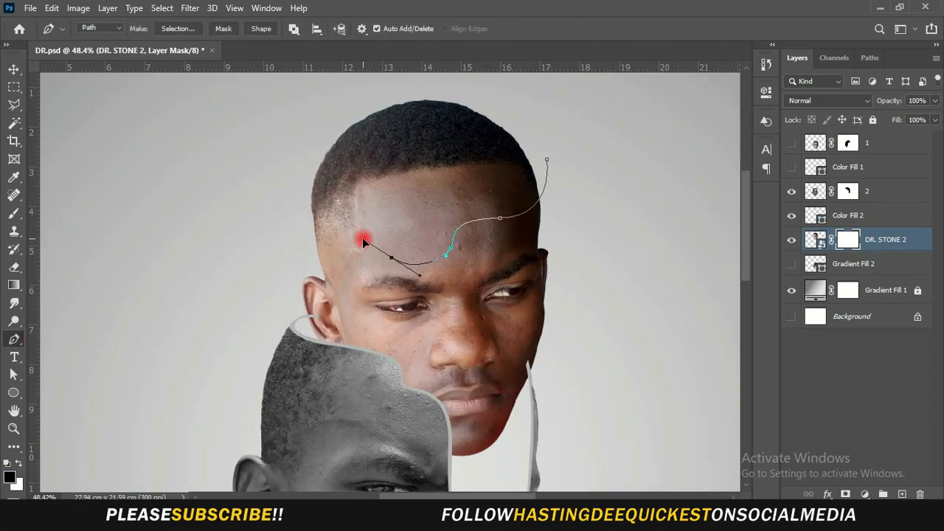
{"action": "key", "text": "ctrl+z"}
{"action": "left_click_drag", "start_coordinate": [311, 214], "coordinate": [291, 143]}
{"action": "scroll", "coordinate": [292, 143], "scroll_direction": "down", "scroll_amount": 3}
{"action": "left_click_drag", "start_coordinate": [340, 105], "coordinate": [380, 89]}
{"action": "left_click", "coordinate": [487, 153]}
Turn the path into a selection, paint the top of the head out on the DR. STONE 2 mask with black, and deselect
{"action": "left_click", "coordinate": [639, 123]}
{"action": "key", "text": "b"}
{"action": "mouse_move", "coordinate": [319, 159]}
{"action": "left_mouse_down"}
{"action": "mouse_move", "coordinate": [489, 209]}
{"action": "mouse_move", "coordinate": [449, 198]}
{"action": "left_mouse_up"}
{"action": "key", "text": "ctrl+d"}
With Gradient Fill 2 selected, trace a pen path along the colour face's wavy forehead cut over to the temple by the visible ear
{"action": "scroll", "coordinate": [431, 141], "scroll_direction": "up", "scroll_amount": 1}
{"action": "left_click", "coordinate": [852, 265]}
{"action": "left_click", "coordinate": [793, 265]}
{"action": "left_click", "coordinate": [793, 265]}
{"action": "scroll", "coordinate": [418, 211], "scroll_direction": "up", "scroll_amount": 6}
{"action": "key", "text": "p"}
{"action": "left_click", "coordinate": [546, 142]}
{"action": "left_click_drag", "start_coordinate": [533, 193], "coordinate": [523, 194]}
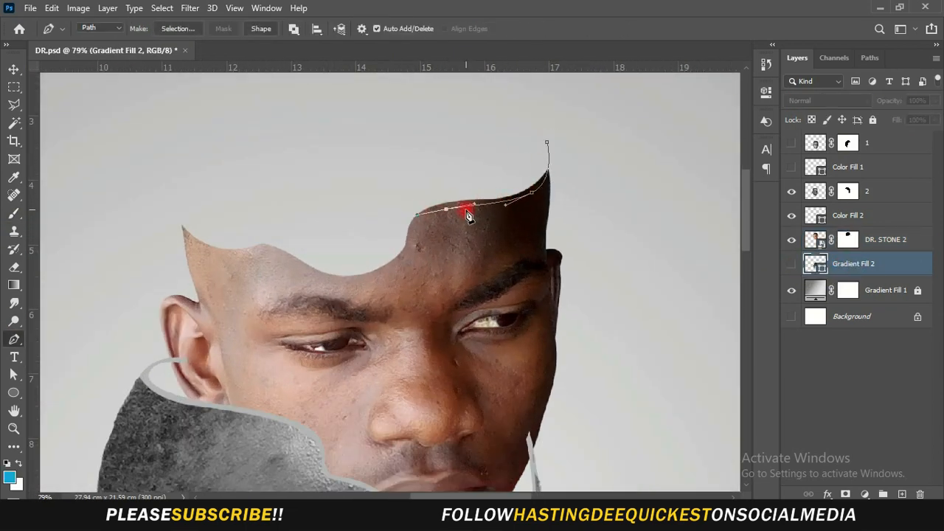
{"action": "key", "text": "ctrl+z"}
{"action": "scroll", "coordinate": [466, 213], "scroll_direction": "up", "scroll_amount": 4}
{"action": "left_click_drag", "start_coordinate": [463, 200], "coordinate": [413, 204]}
{"action": "left_click_drag", "start_coordinate": [385, 247], "coordinate": [377, 290]}
{"action": "left_click_drag", "start_coordinate": [225, 288], "coordinate": [205, 295]}
{"action": "scroll", "coordinate": [191, 270], "scroll_direction": "down", "scroll_amount": 6}
{"action": "scroll", "coordinate": [111, 256], "scroll_direction": "up", "scroll_amount": 6}
{"action": "left_click_drag", "start_coordinate": [142, 255], "coordinate": [128, 226]}
Continue the path in a wavy line above the forehead as the back rim and close it at the far temple
{"action": "scroll", "coordinate": [128, 226], "scroll_direction": "down", "scroll_amount": 3}
{"action": "left_click_drag", "start_coordinate": [226, 203], "coordinate": [286, 197]}
{"action": "scroll", "coordinate": [286, 197], "scroll_direction": "down", "scroll_amount": 4}
{"action": "left_click_drag", "start_coordinate": [308, 149], "coordinate": [393, 156]}
{"action": "left_click_drag", "start_coordinate": [463, 162], "coordinate": [481, 224]}
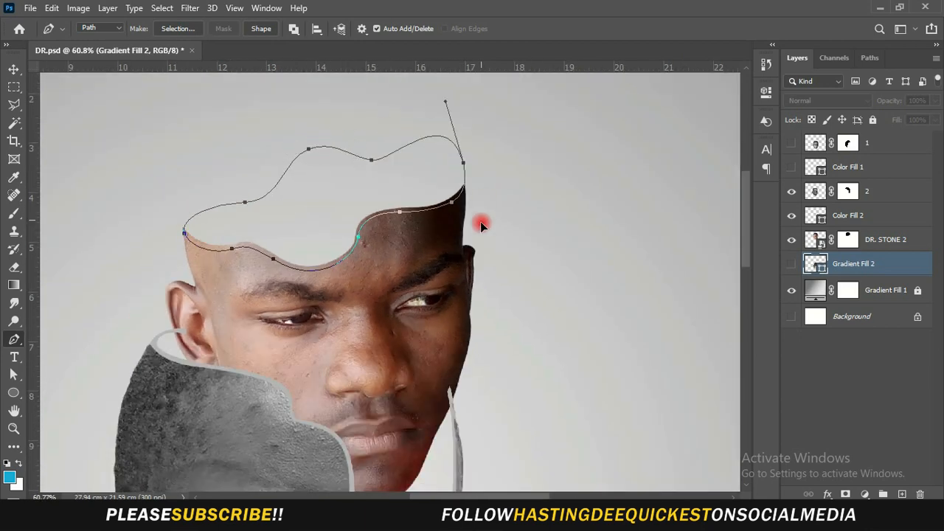
{"action": "key", "text": "ctrl+z"}
{"action": "left_click_drag", "start_coordinate": [427, 120], "coordinate": [464, 124]}
{"action": "left_click_drag", "start_coordinate": [464, 162], "coordinate": [469, 189]}
{"action": "scroll", "coordinate": [470, 190], "scroll_direction": "down", "scroll_amount": 3}
{"action": "scroll", "coordinate": [397, 175], "scroll_direction": "up", "scroll_amount": 2}
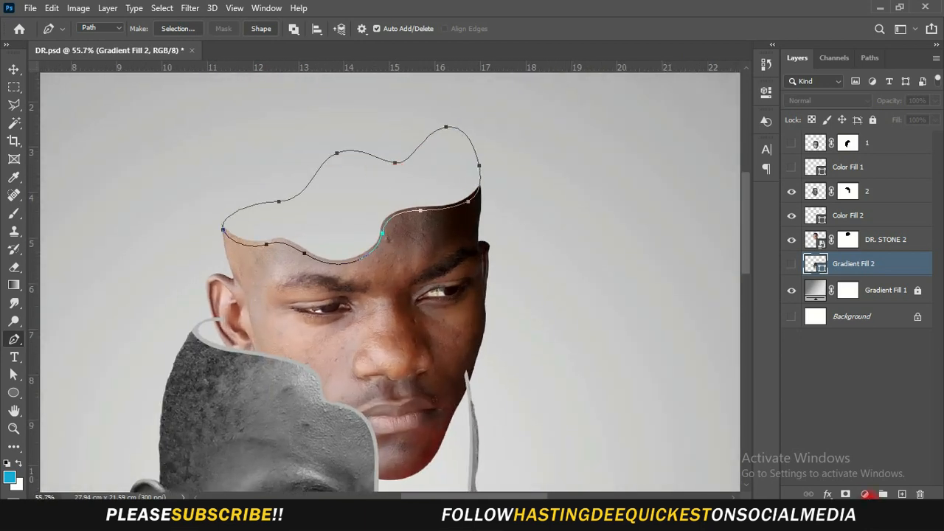
Add a linear Gradient Fill layer from the closed path with the grey-to-white preset and an angle of 99.76°
{"action": "left_click", "coordinate": [865, 495]}
{"action": "left_click", "coordinate": [900, 266]}
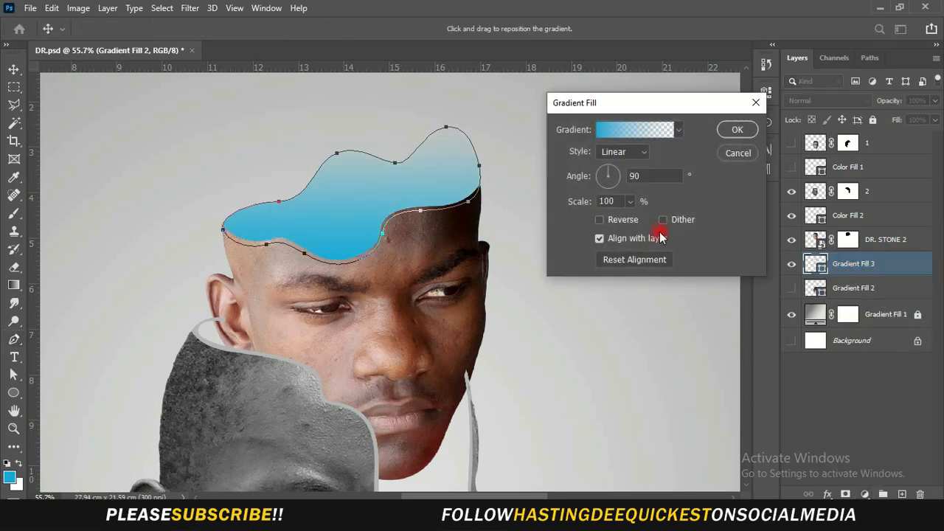
{"action": "left_click", "coordinate": [679, 130]}
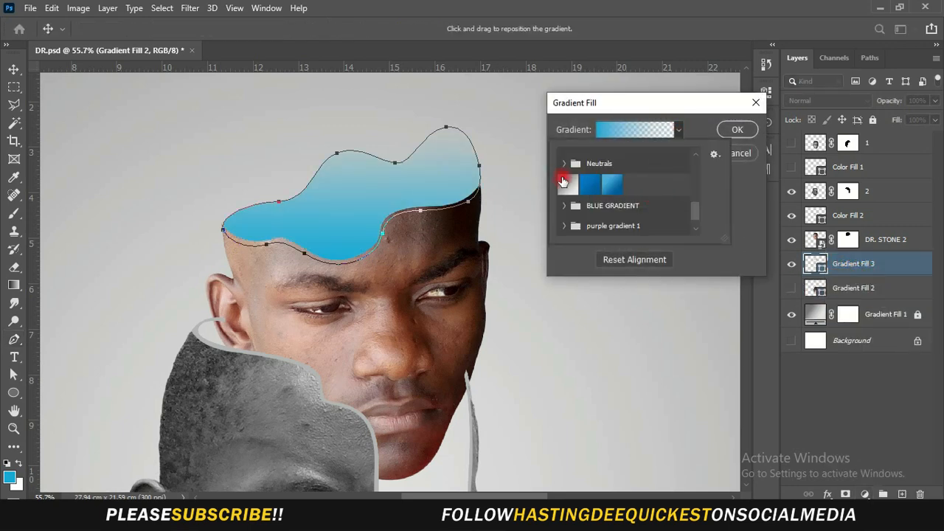
{"action": "left_click", "coordinate": [564, 180]}
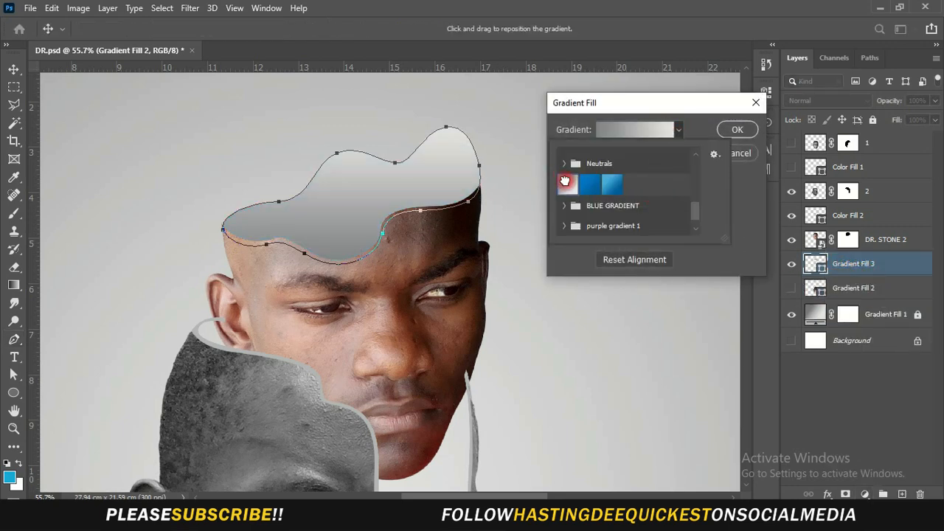
{"action": "left_click", "coordinate": [740, 182]}
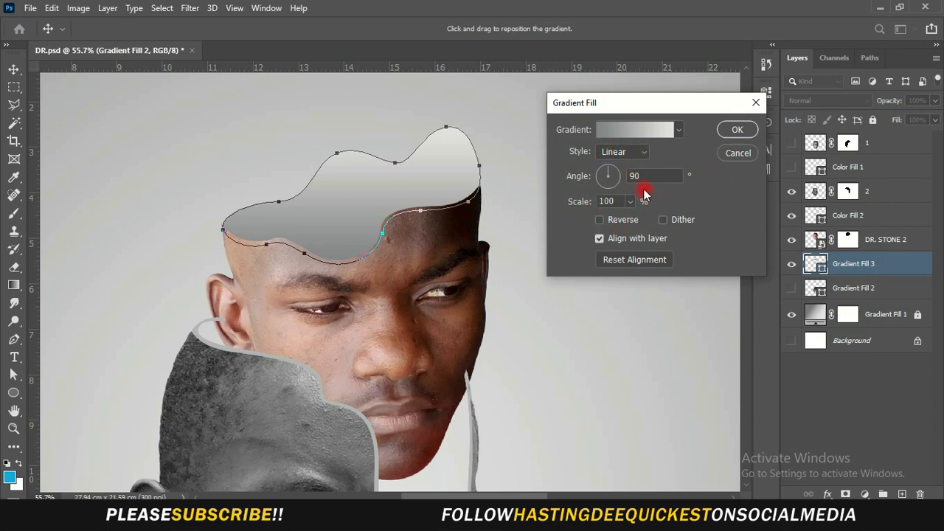
{"action": "mouse_move", "coordinate": [615, 171]}
{"action": "left_mouse_down"}
{"action": "mouse_move", "coordinate": [601, 181]}
{"action": "mouse_move", "coordinate": [607, 171]}
{"action": "left_mouse_up"}
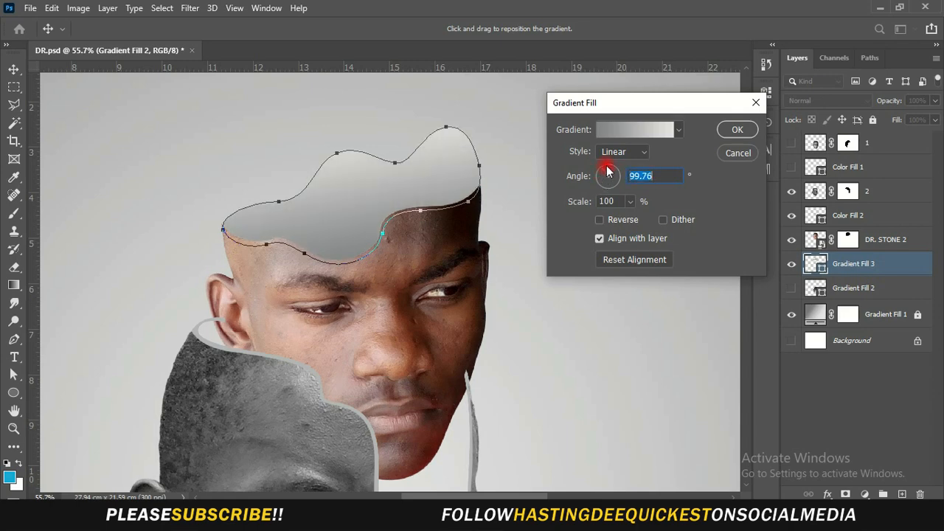
Set the gradient's first colour stop to a dark brown sampled from the colour face
{"action": "left_click", "coordinate": [612, 129]}
{"action": "double_click", "coordinate": [632, 309]}
{"action": "left_click", "coordinate": [412, 225]}
{"action": "left_click", "coordinate": [417, 225]}
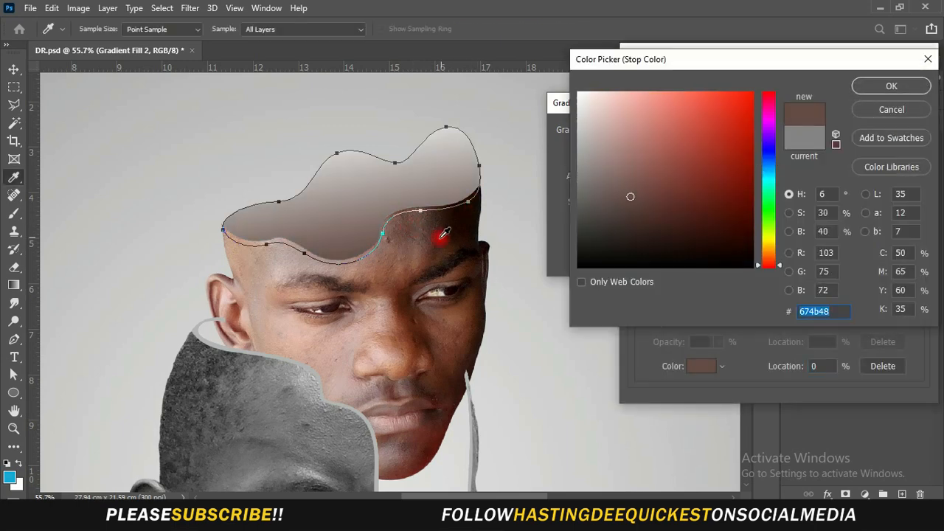
{"action": "left_click", "coordinate": [405, 297]}
{"action": "left_click", "coordinate": [882, 86]}
Set the gradient's last colour stop to a light salmon skin tone and save the brown-to-salmon gradient as a new preset
{"action": "double_click", "coordinate": [918, 308]}
{"action": "left_click", "coordinate": [388, 347]}
{"action": "left_click", "coordinate": [410, 359]}
{"action": "left_click", "coordinate": [400, 369]}
{"action": "left_click", "coordinate": [396, 373]}
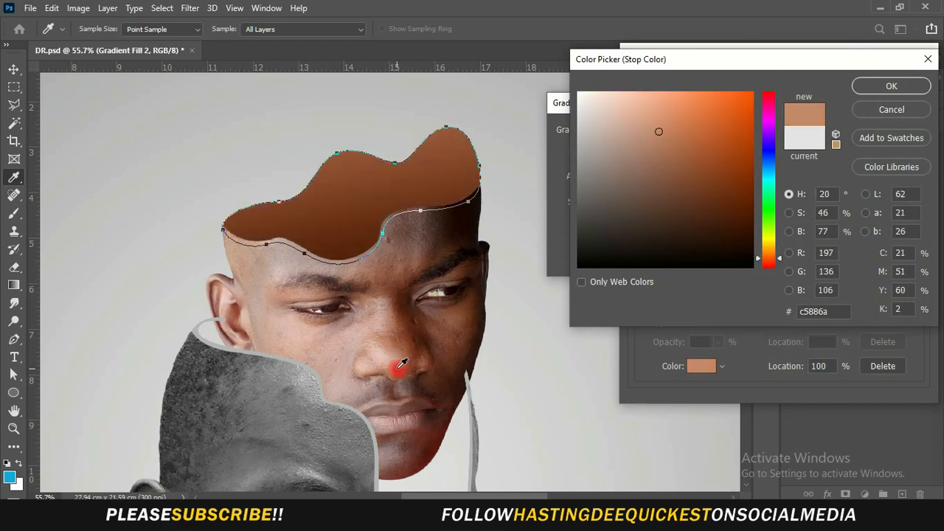
{"action": "left_click", "coordinate": [394, 360]}
{"action": "left_click", "coordinate": [336, 343]}
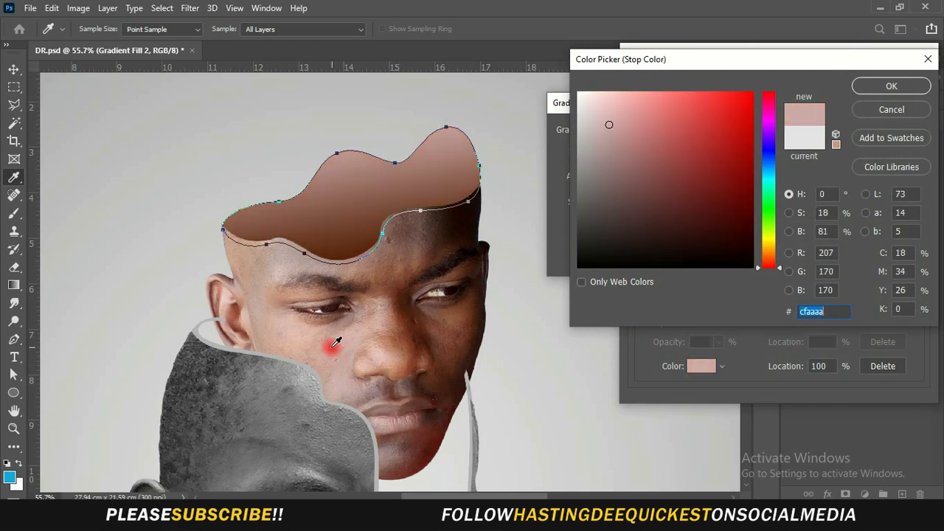
{"action": "left_click", "coordinate": [282, 291]}
{"action": "left_click_drag", "start_coordinate": [663, 115], "coordinate": [667, 112]}
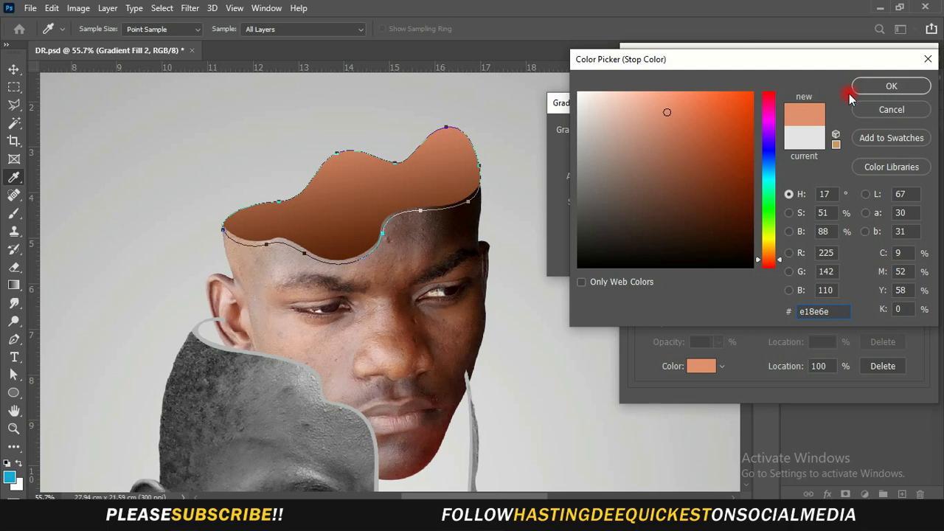
{"action": "left_click", "coordinate": [667, 123]}
{"action": "left_click", "coordinate": [657, 113]}
{"action": "key", "text": "Return"}
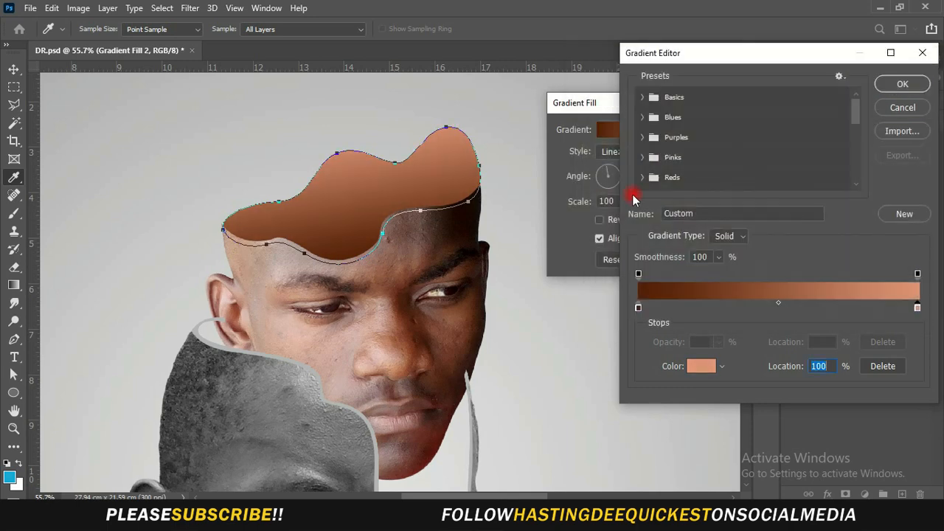
{"action": "left_click", "coordinate": [905, 214]}
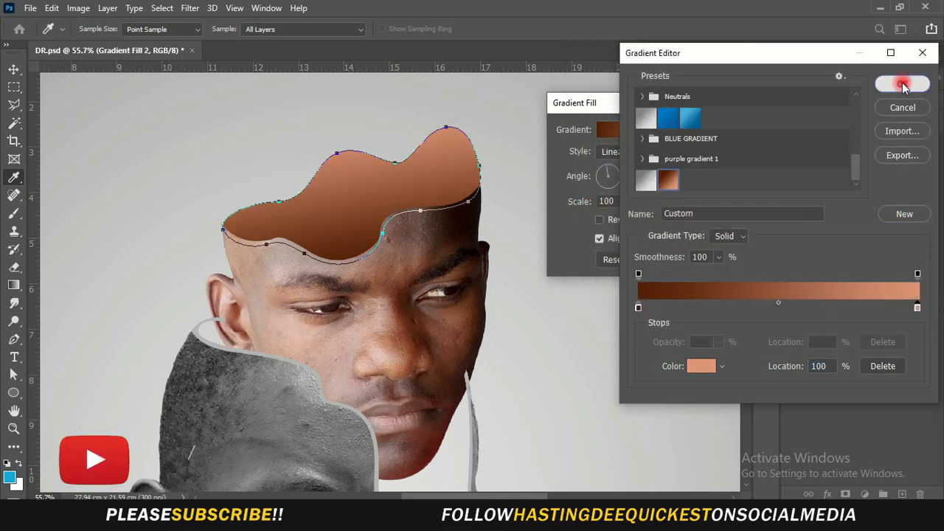
{"action": "left_click", "coordinate": [903, 84]}
Change the gradient style to Radial, scale it to 330%, and shift its centre up within the head opening
{"action": "left_click", "coordinate": [624, 151]}
{"action": "left_click", "coordinate": [643, 176]}
{"action": "left_click", "coordinate": [630, 202]}
{"action": "left_click_drag", "start_coordinate": [627, 219], "coordinate": [644, 219]}
{"action": "left_click", "coordinate": [288, 205]}
{"action": "left_click_drag", "start_coordinate": [290, 209], "coordinate": [314, 177]}
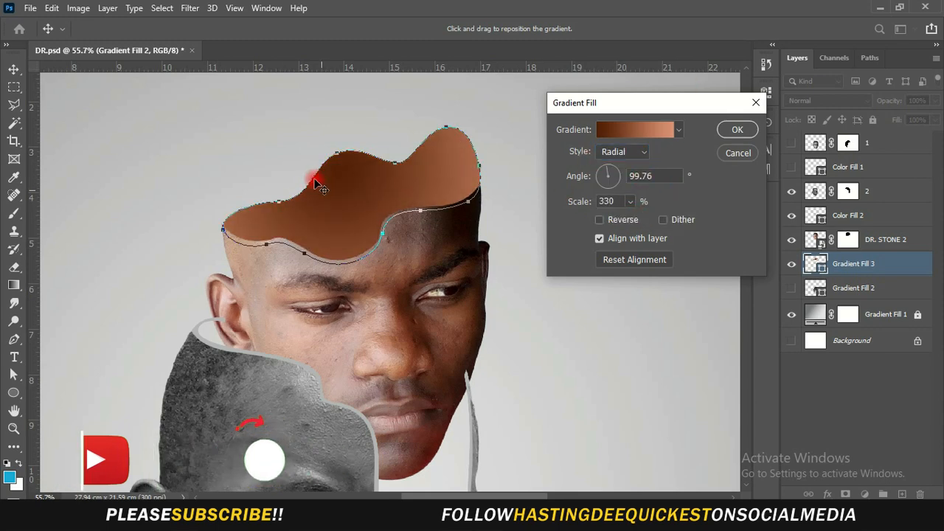
Reverse the radial gradient, reposition it so the dark brown falls at the temple by the visible ear, and apply the fill
{"action": "left_click", "coordinate": [599, 219]}
{"action": "left_click", "coordinate": [515, 194]}
{"action": "left_click_drag", "start_coordinate": [516, 195], "coordinate": [415, 179]}
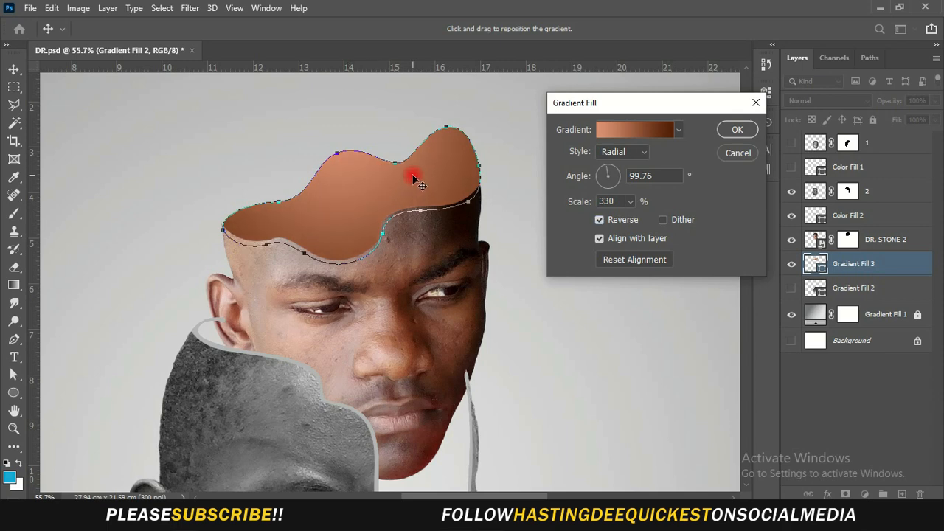
{"action": "scroll", "coordinate": [415, 179], "scroll_direction": "down", "scroll_amount": 3}
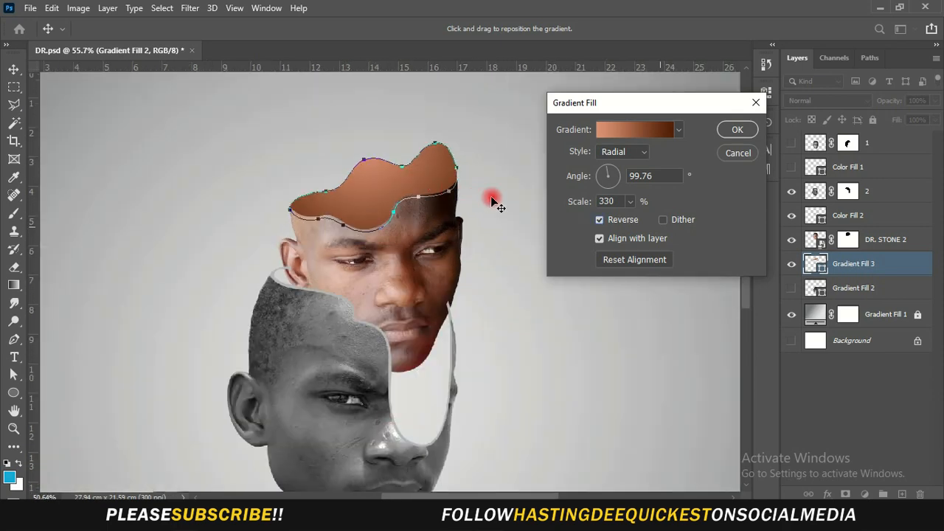
{"action": "left_click_drag", "start_coordinate": [418, 179], "coordinate": [379, 196]}
{"action": "left_click", "coordinate": [737, 130]}
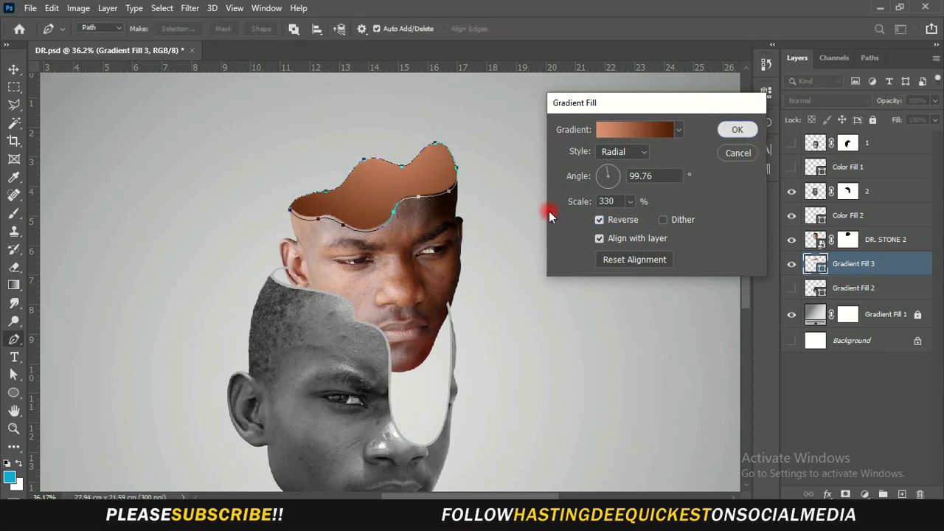
Give the brown gradient shape a white stroke 10.14 px wide
{"action": "scroll", "coordinate": [393, 219], "scroll_direction": "up", "scroll_amount": 1}
{"action": "key", "text": "v"}
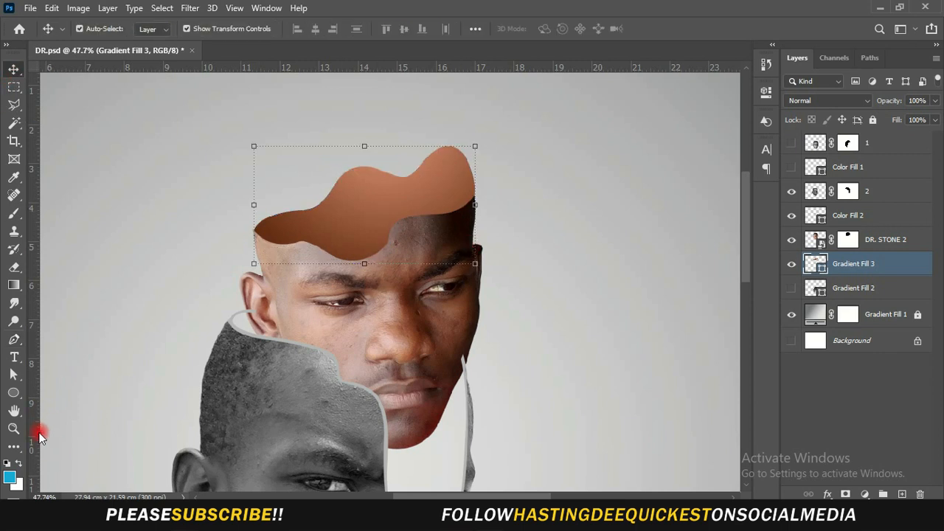
{"action": "right_click", "coordinate": [24, 396]}
{"action": "left_click", "coordinate": [73, 419]}
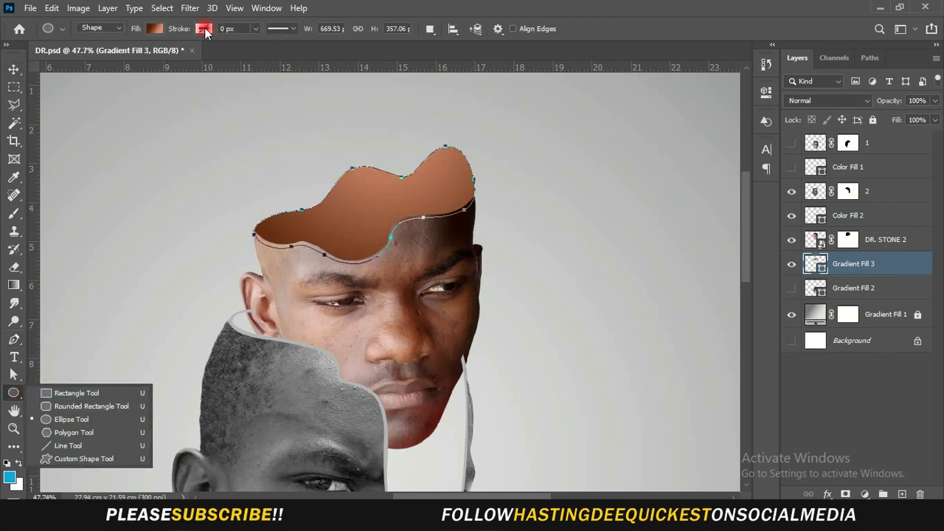
{"action": "left_click", "coordinate": [154, 28]}
{"action": "left_click", "coordinate": [255, 28]}
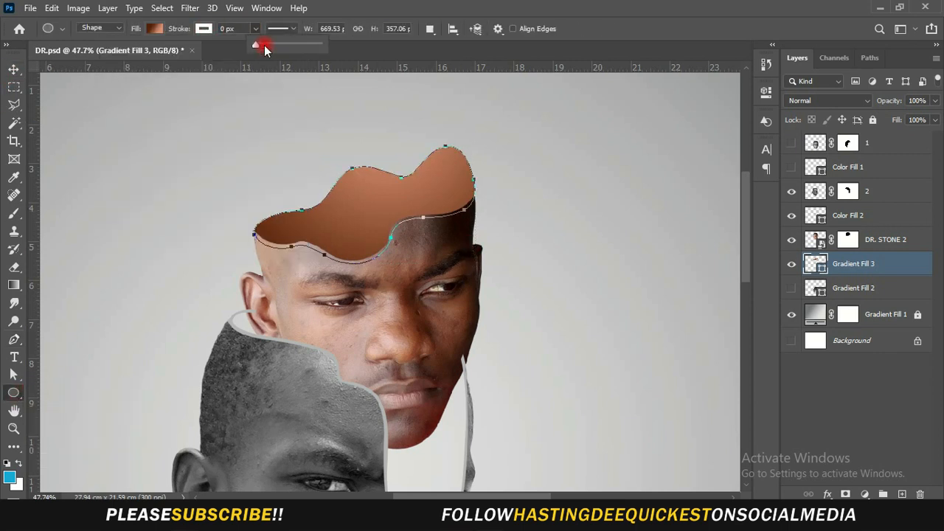
{"action": "left_click_drag", "start_coordinate": [255, 44], "coordinate": [270, 45]}
{"action": "scroll", "coordinate": [386, 211], "scroll_direction": "up", "scroll_amount": 1}
{"action": "scroll", "coordinate": [387, 212], "scroll_direction": "up", "scroll_amount": 2}
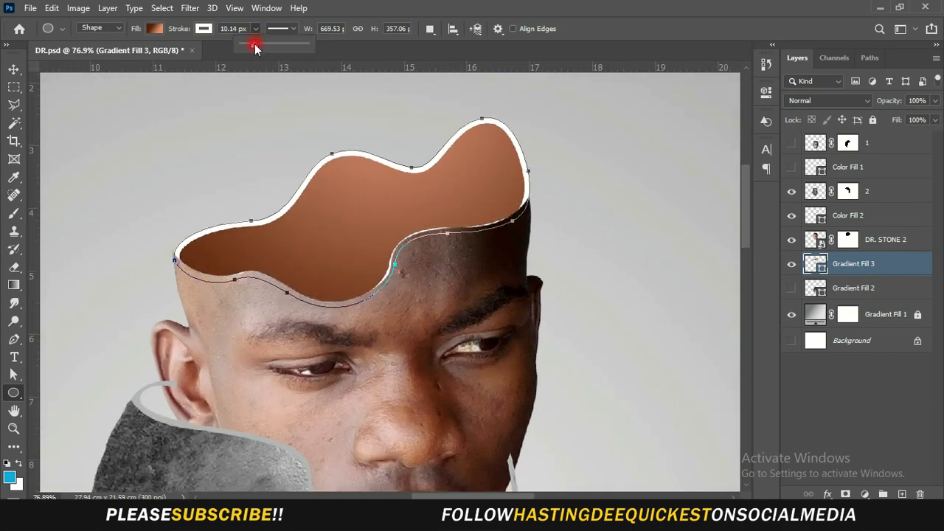
Nudge the brown gradient shape up so its front outline shows along the forehead cut
{"action": "left_click", "coordinate": [13, 69]}
{"action": "key", "text": "Up"}
{"action": "key", "text": "Up"}
{"action": "key", "text": "Up"}
{"action": "key", "text": "Up"}
{"action": "key", "text": "Up"}
{"action": "key", "text": "Up"}
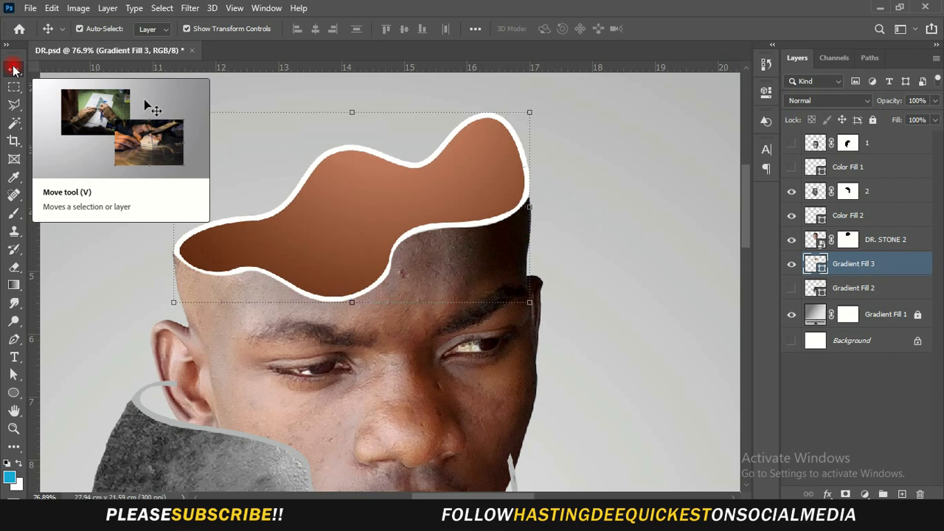
Recolour the brown gradient shape's stroke with the recently used salmon colour
{"action": "left_click", "coordinate": [13, 394]}
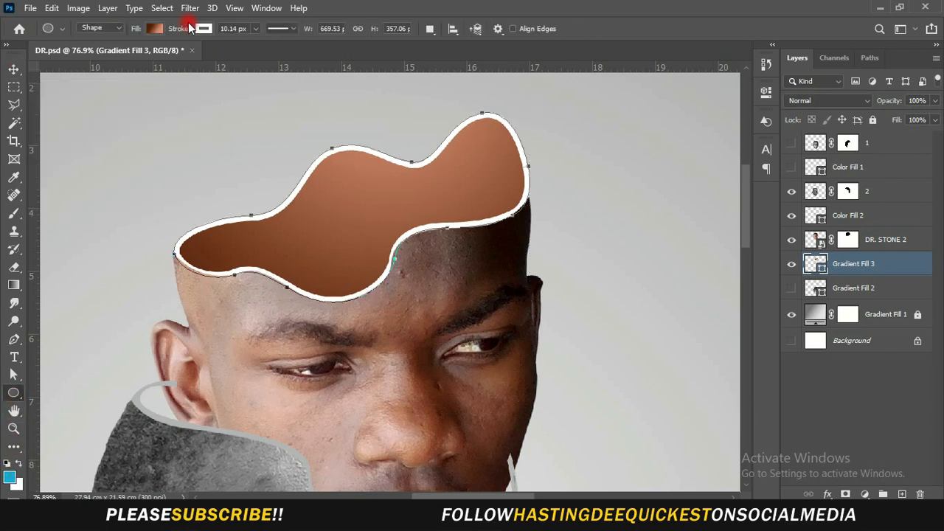
{"action": "left_click", "coordinate": [204, 29]}
{"action": "left_click", "coordinate": [129, 102]}
Sample the salmon outline as the foreground colour, lighten it to peach, and apply it to the gradient shape's stroke
{"action": "left_click", "coordinate": [12, 478]}
{"action": "left_click", "coordinate": [12, 480]}
{"action": "left_click", "coordinate": [182, 246]}
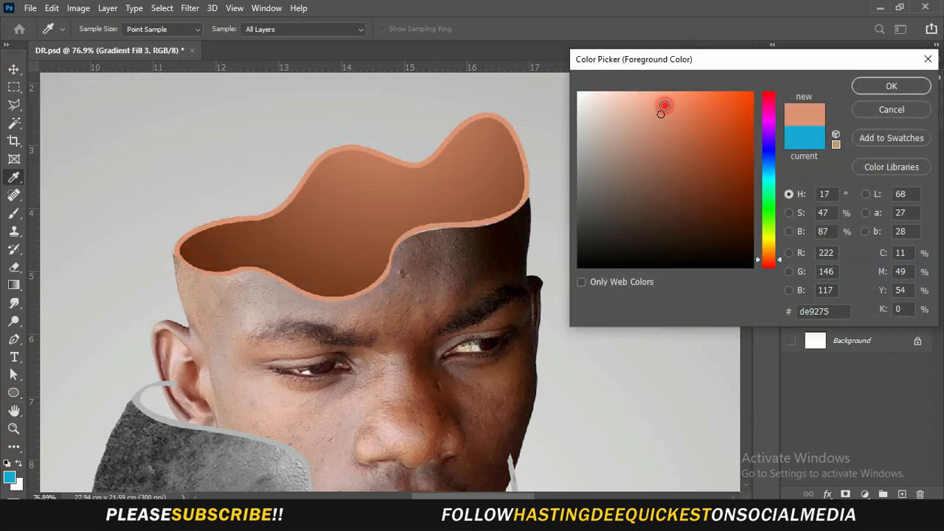
{"action": "left_click", "coordinate": [891, 85]}
{"action": "scroll", "coordinate": [214, 130], "scroll_direction": "down", "scroll_amount": 2}
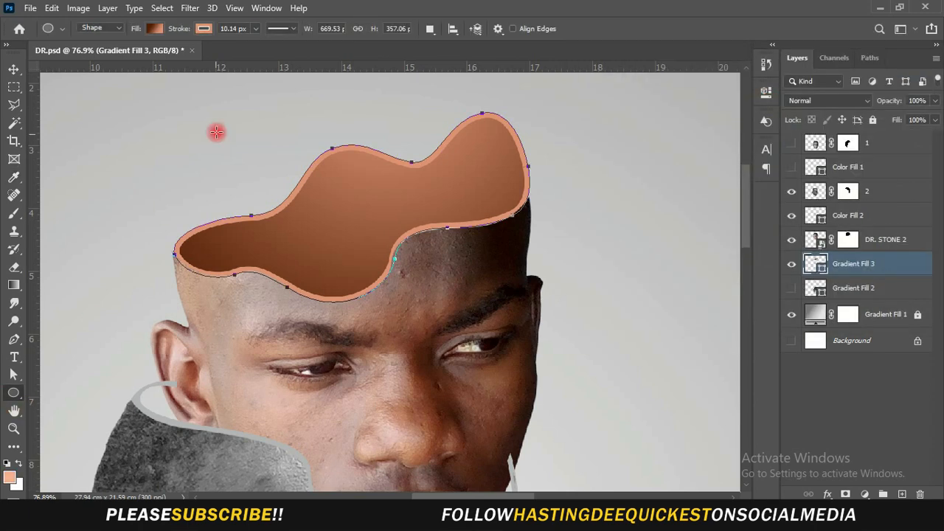
{"action": "left_click", "coordinate": [204, 29]}
{"action": "left_click", "coordinate": [119, 101]}
{"action": "left_click", "coordinate": [14, 69]}
{"action": "scroll", "coordinate": [483, 285], "scroll_direction": "down", "scroll_amount": 7}
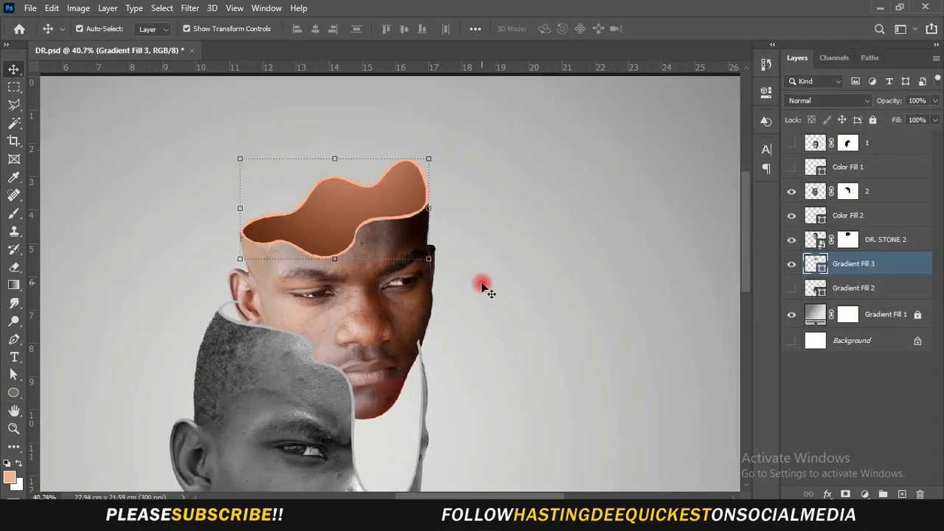
Start a pen path above the Gradient Fill 2 layer, from the grey rim's left end into a curve behind the coloured face
{"action": "left_click", "coordinate": [421, 444]}
{"action": "left_click", "coordinate": [848, 289]}
{"action": "scroll", "coordinate": [446, 433], "scroll_direction": "up", "scroll_amount": 1}
{"action": "scroll", "coordinate": [446, 432], "scroll_direction": "up", "scroll_amount": 3}
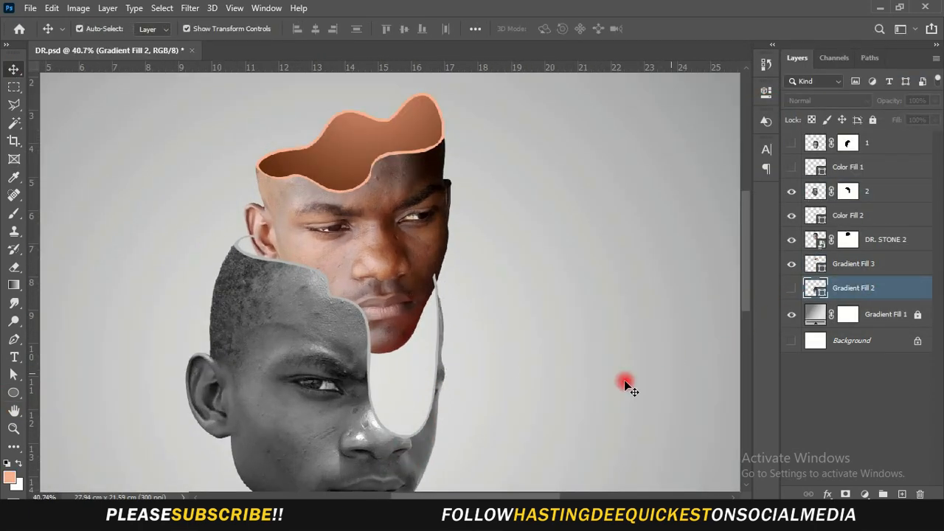
{"action": "scroll", "coordinate": [383, 399], "scroll_direction": "up", "scroll_amount": 3}
{"action": "left_click", "coordinate": [14, 339]}
{"action": "scroll", "coordinate": [209, 196], "scroll_direction": "up", "scroll_amount": 4}
{"action": "left_click", "coordinate": [196, 211]}
{"action": "key", "text": "ctrl+z"}
{"action": "key", "text": "ctrl+z"}
{"action": "scroll", "coordinate": [227, 190], "scroll_direction": "up", "scroll_amount": 2}
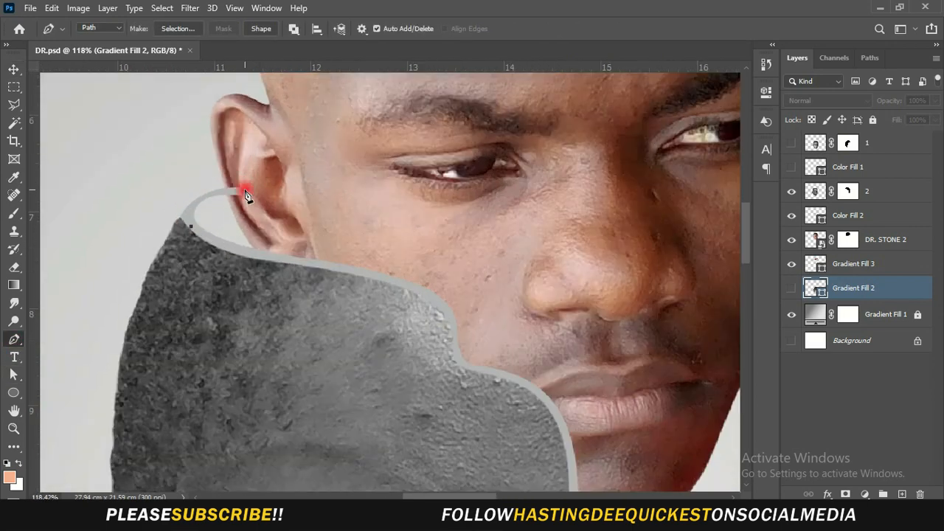
{"action": "left_click_drag", "start_coordinate": [245, 192], "coordinate": [314, 195]}
Continue the path down the right edge and around the bottom of the grey face's opening, closing it behind the grey face
{"action": "scroll", "coordinate": [276, 212], "scroll_direction": "down", "scroll_amount": 3}
{"action": "left_click_drag", "start_coordinate": [529, 273], "coordinate": [538, 327]}
{"action": "scroll", "coordinate": [538, 326], "scroll_direction": "down", "scroll_amount": 2}
{"action": "left_click_drag", "start_coordinate": [515, 441], "coordinate": [488, 472]}
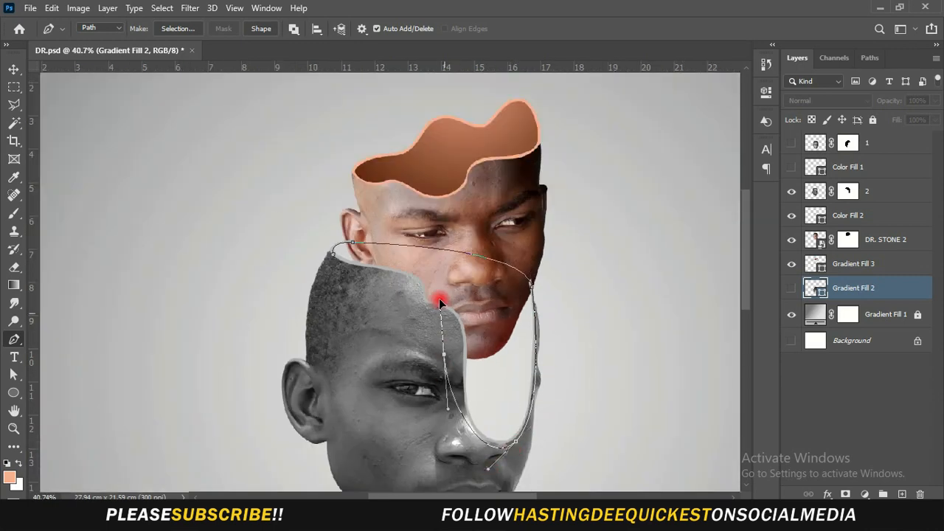
{"action": "left_click", "coordinate": [391, 303]}
{"action": "left_click", "coordinate": [333, 245]}
{"action": "scroll", "coordinate": [333, 246], "scroll_direction": "down", "scroll_amount": 3}
Fill the closed path with a new linear gradient fill layer, using a blue preset at an angle of -120.59°
{"action": "left_click", "coordinate": [865, 495]}
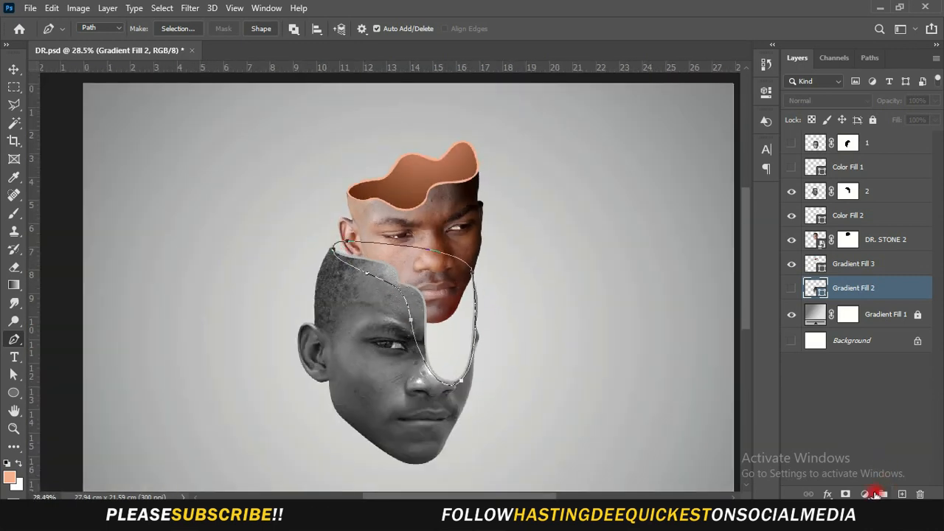
{"action": "left_click", "coordinate": [860, 262]}
{"action": "left_click", "coordinate": [679, 130]}
{"action": "left_click", "coordinate": [612, 187]}
{"action": "left_click", "coordinate": [647, 190]}
{"action": "left_click_drag", "start_coordinate": [611, 177], "coordinate": [606, 183]}
Recolour the gradient's start stop to dark grey 464646 and its end stop to near black
{"action": "left_click", "coordinate": [632, 131]}
{"action": "double_click", "coordinate": [637, 306]}
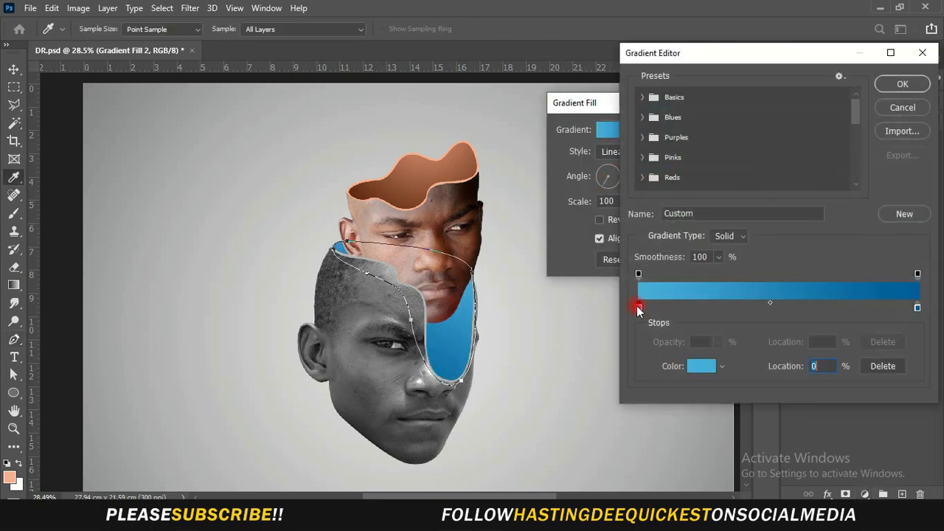
{"action": "left_click", "coordinate": [588, 195]}
{"action": "left_click_drag", "start_coordinate": [588, 195], "coordinate": [587, 214]}
{"action": "left_click", "coordinate": [876, 87]}
{"action": "double_click", "coordinate": [918, 310]}
{"action": "left_click_drag", "start_coordinate": [588, 251], "coordinate": [574, 262]}
{"action": "left_click", "coordinate": [891, 85]}
Darken the gradient's start stop to near black and apply the gradient fill inside the grey face's opening
{"action": "double_click", "coordinate": [636, 305]}
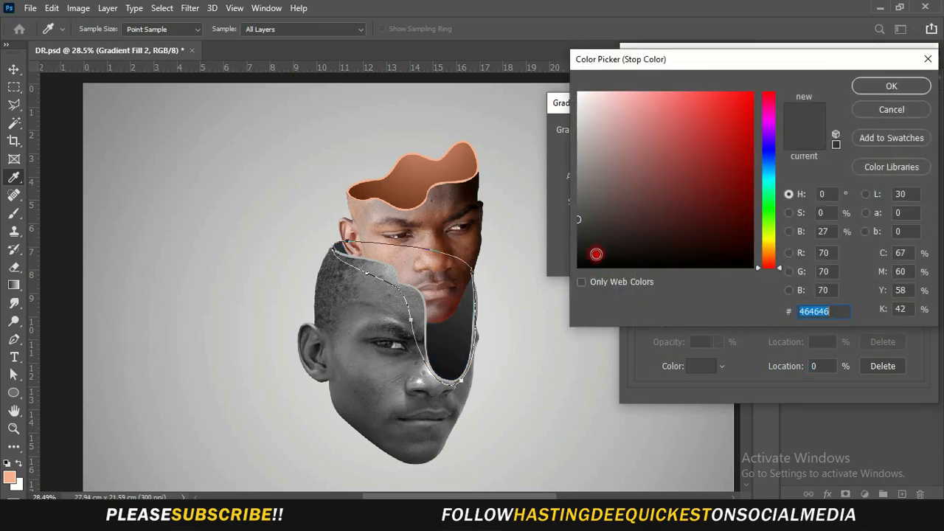
{"action": "left_click", "coordinate": [578, 236]}
{"action": "left_click", "coordinate": [882, 88]}
{"action": "left_click", "coordinate": [902, 84]}
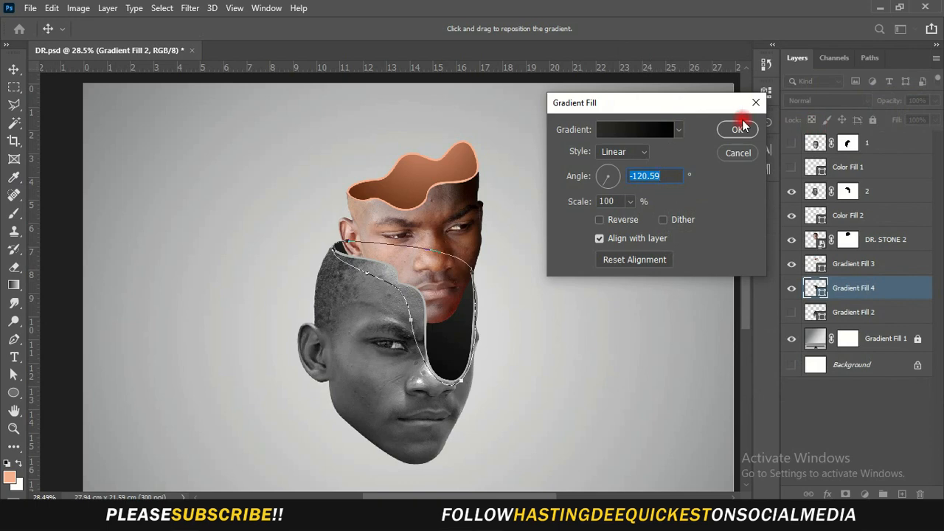
{"action": "left_click", "coordinate": [741, 125]}
{"action": "key", "text": "ctrl+0"}
{"action": "key", "text": "v"}
{"action": "scroll", "coordinate": [442, 211], "scroll_direction": "up", "scroll_amount": 3}
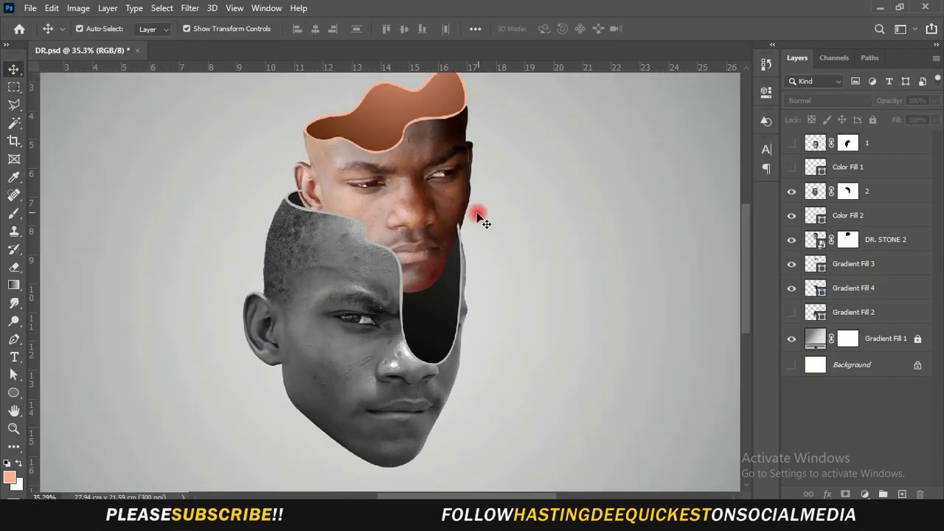
Try moving the Color Fill 2 layer beneath DR. STONE 2 and undo the reorder
{"action": "left_click", "coordinate": [836, 238]}
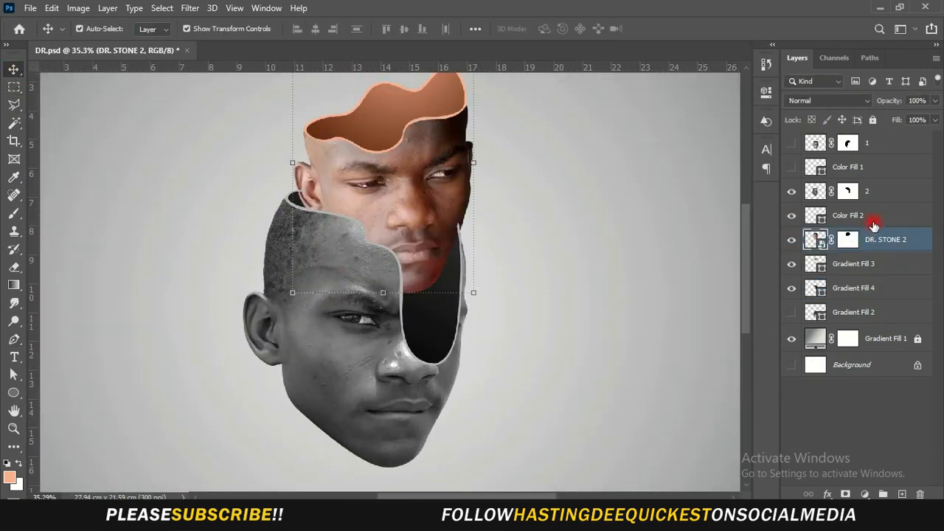
{"action": "left_click_drag", "start_coordinate": [871, 225], "coordinate": [873, 253]}
{"action": "key", "text": "ctrl+z"}
{"action": "scroll", "coordinate": [556, 253], "scroll_direction": "down", "scroll_amount": 3}
{"action": "left_click", "coordinate": [521, 315]}
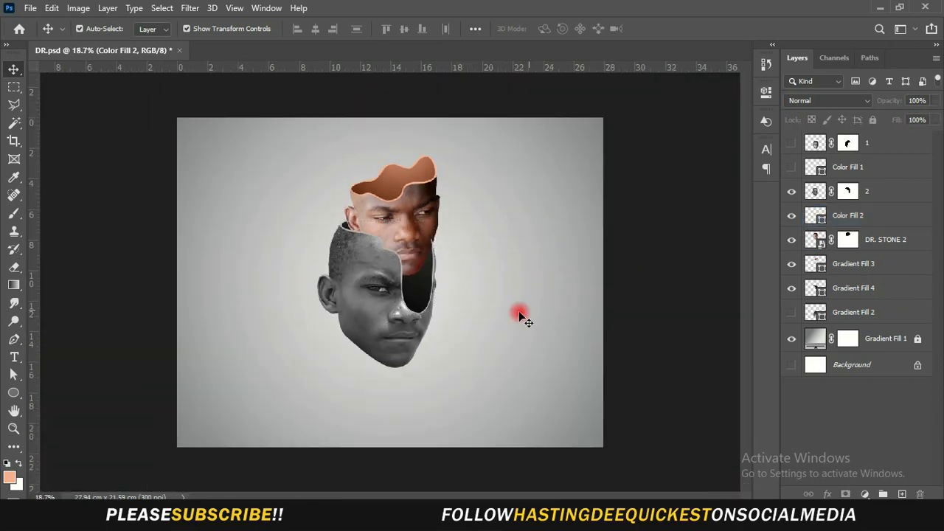
Show the front face layer 1, its Color Fill 1 rim and the Gradient Fill 2 layer
{"action": "scroll", "coordinate": [520, 316], "scroll_direction": "up", "scroll_amount": 1}
{"action": "left_click", "coordinate": [792, 169]}
{"action": "left_click", "coordinate": [792, 144]}
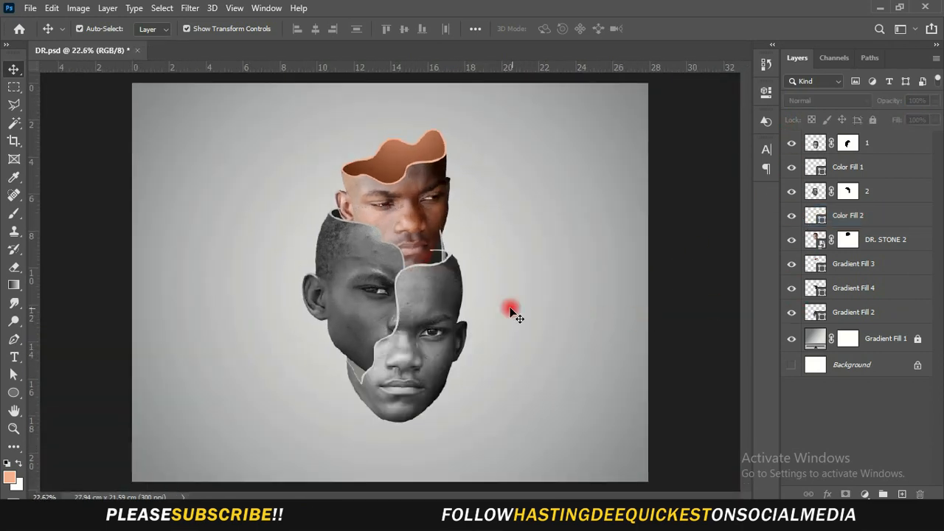
{"action": "scroll", "coordinate": [487, 319], "scroll_direction": "down", "scroll_amount": 1}
Add a black (000000) solid colour fill layer above Gradient Fill 2 and clip it to that gradient shape
{"action": "scroll", "coordinate": [415, 344], "scroll_direction": "up", "scroll_amount": 5}
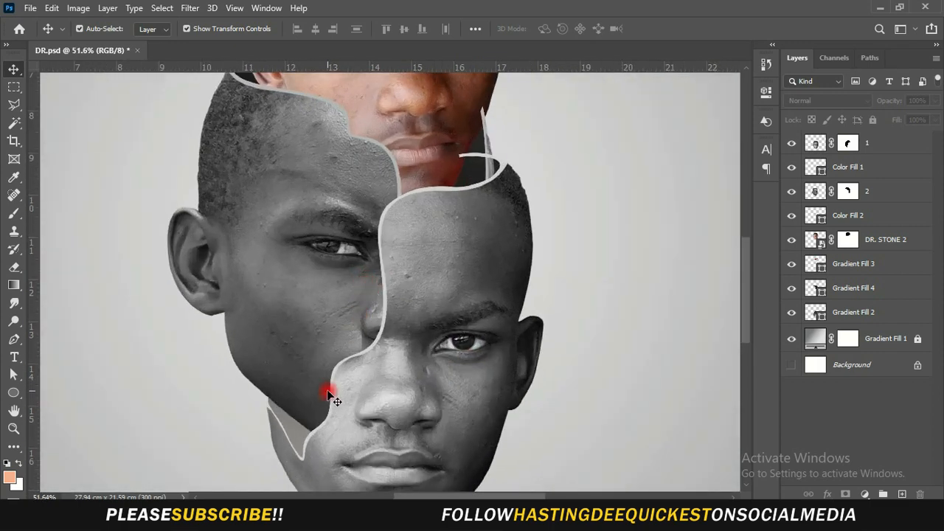
{"action": "scroll", "coordinate": [254, 446], "scroll_direction": "up", "scroll_amount": 3}
{"action": "scroll", "coordinate": [280, 410], "scroll_direction": "up", "scroll_amount": 2}
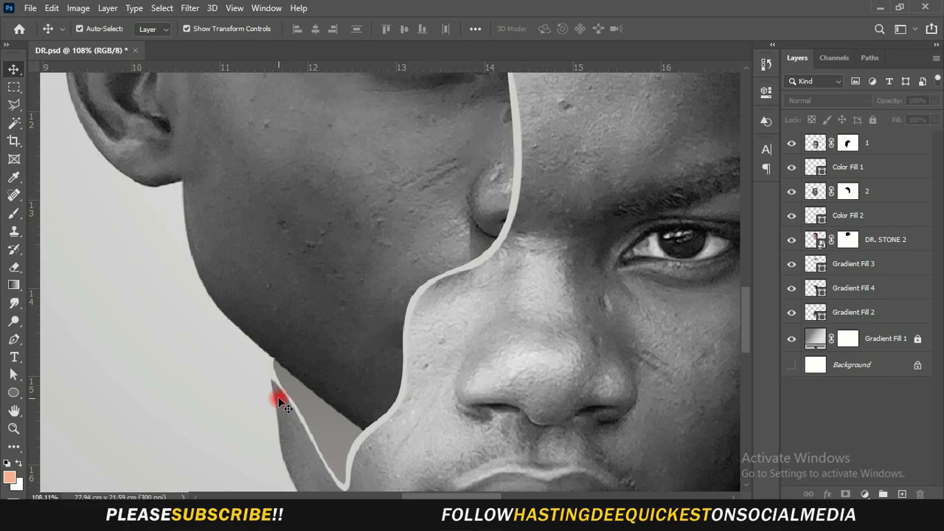
{"action": "left_click", "coordinate": [275, 379]}
{"action": "scroll", "coordinate": [295, 303], "scroll_direction": "down", "scroll_amount": 3}
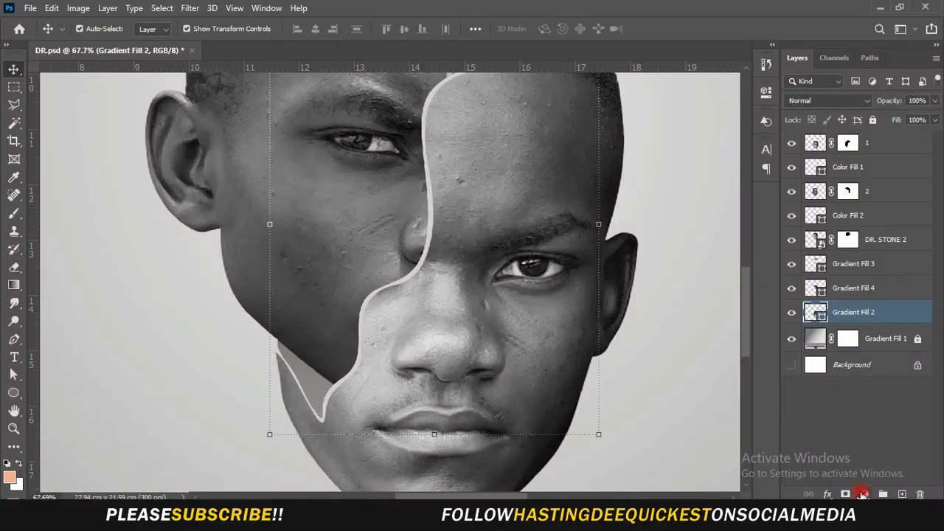
{"action": "left_click", "coordinate": [862, 495]}
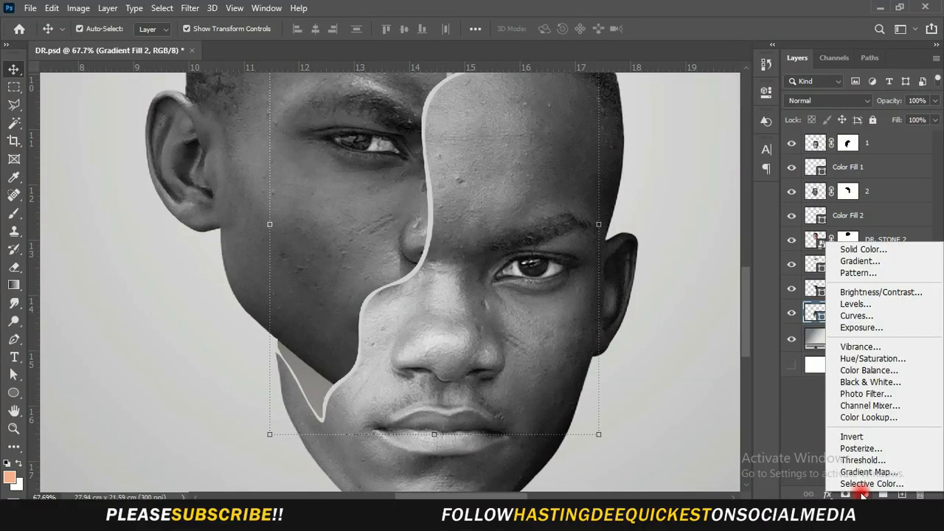
{"action": "left_click", "coordinate": [859, 250]}
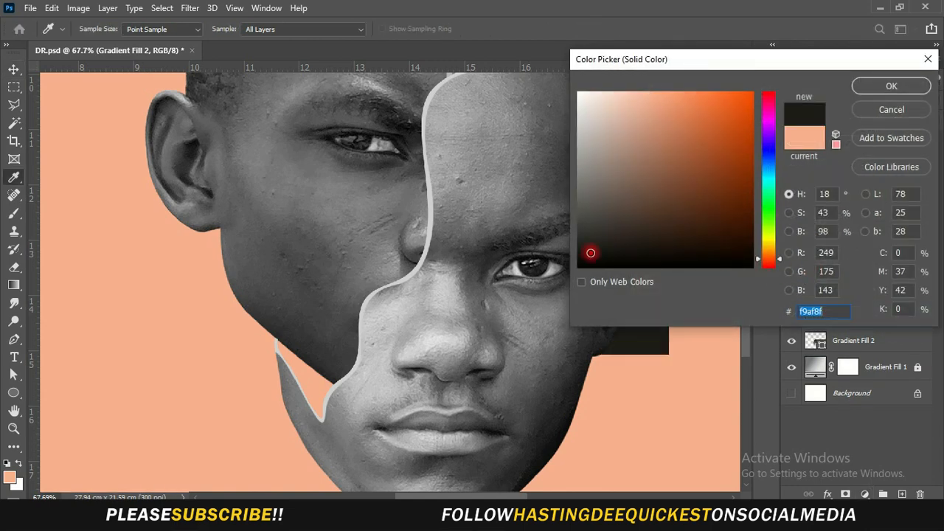
{"action": "left_click_drag", "start_coordinate": [602, 247], "coordinate": [569, 269]}
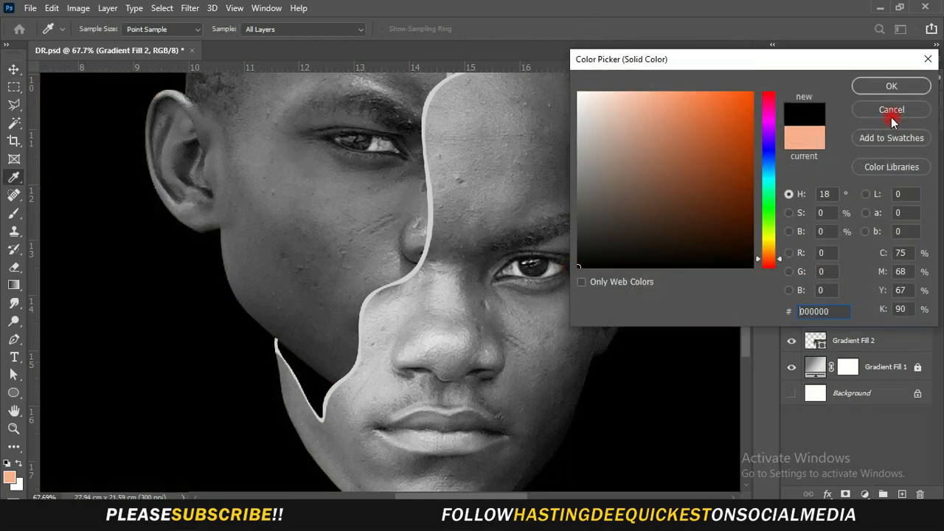
{"action": "left_click", "coordinate": [891, 86]}
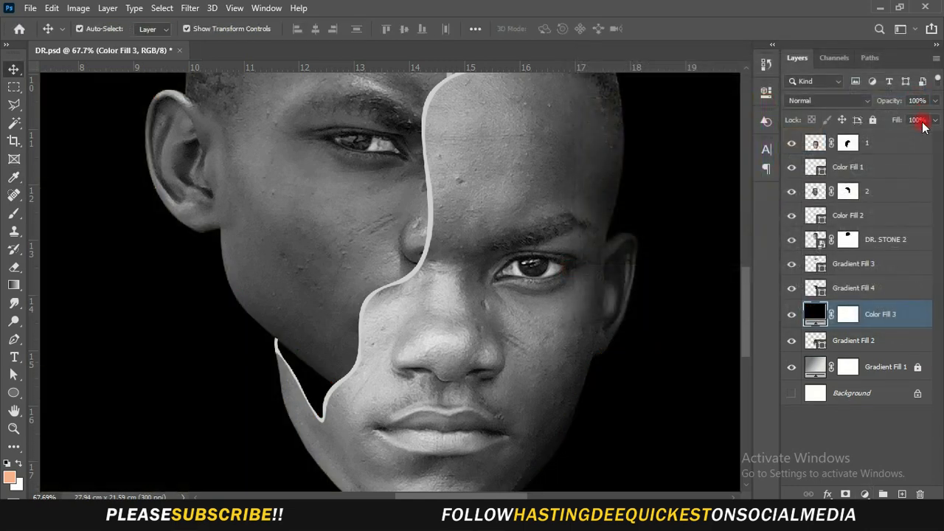
{"action": "left_click", "coordinate": [889, 326], "text": "alt"}
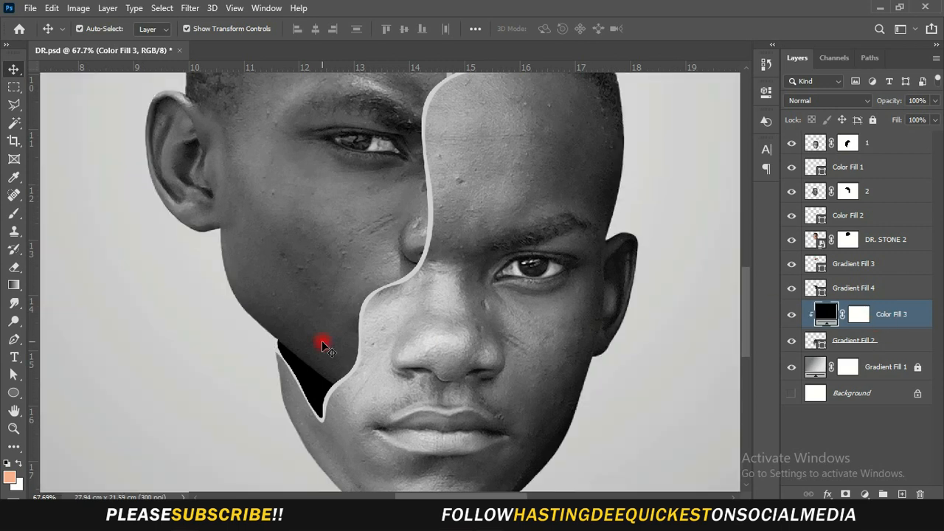
Invert the black fill layer's mask to hide the fill, and prepare the brush to paint white on it
{"action": "left_click", "coordinate": [858, 316]}
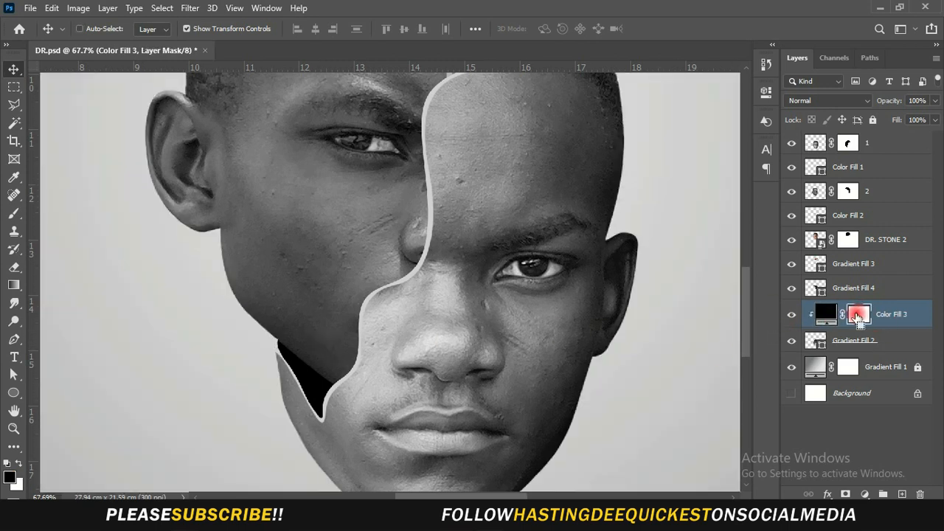
{"action": "left_click_drag", "start_coordinate": [855, 318], "coordinate": [659, 327]}
{"action": "key", "text": "ctrl+i"}
{"action": "left_click", "coordinate": [16, 216]}
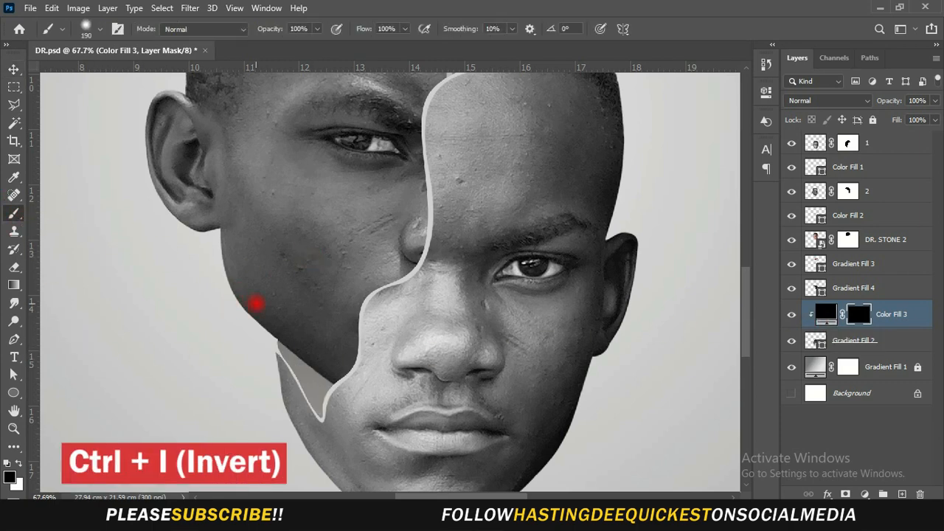
{"action": "left_click", "coordinate": [21, 461]}
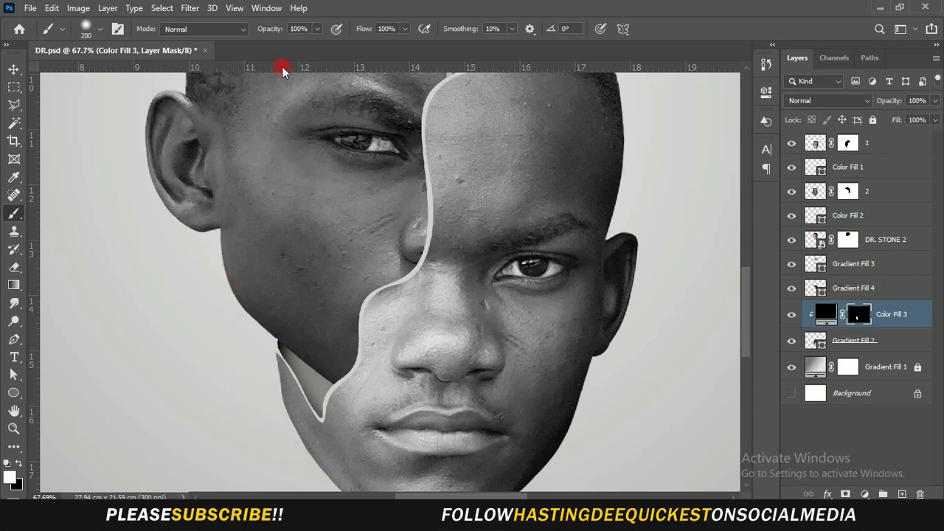
Paint black shading into the gap at the left jaw through the mask, using a larger white brush at 68% opacity
{"action": "left_click", "coordinate": [317, 28]}
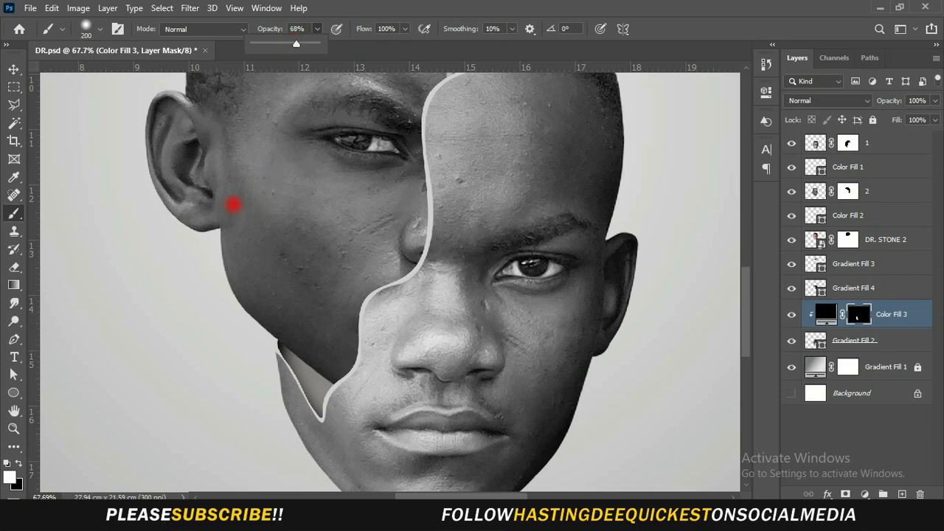
{"action": "key", "text": "bracketright"}
{"action": "scroll", "coordinate": [218, 278], "scroll_direction": "down", "scroll_amount": 2}
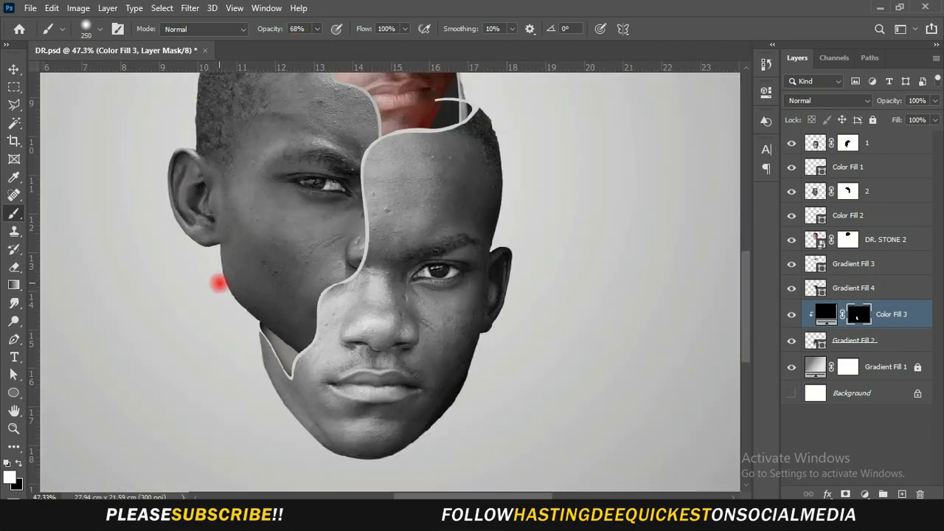
{"action": "mouse_move", "coordinate": [220, 272]}
{"action": "left_mouse_down"}
{"action": "mouse_move", "coordinate": [226, 322]}
{"action": "mouse_move", "coordinate": [232, 309]}
{"action": "mouse_move", "coordinate": [253, 379]}
{"action": "mouse_move", "coordinate": [319, 398]}
{"action": "left_mouse_up"}
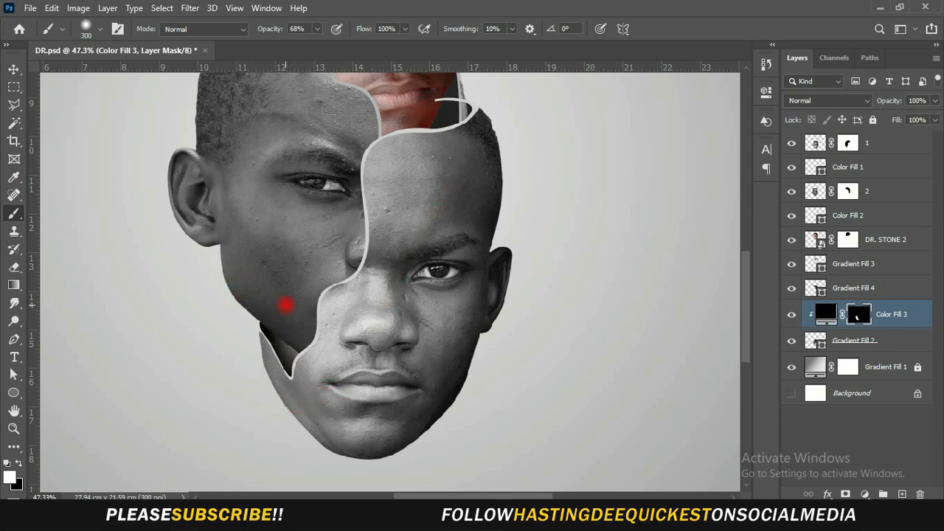
Darken the start stop of the Gradient Fill 2 gradient to grey 626161
{"action": "double_click", "coordinate": [819, 340]}
{"action": "left_click", "coordinate": [643, 131]}
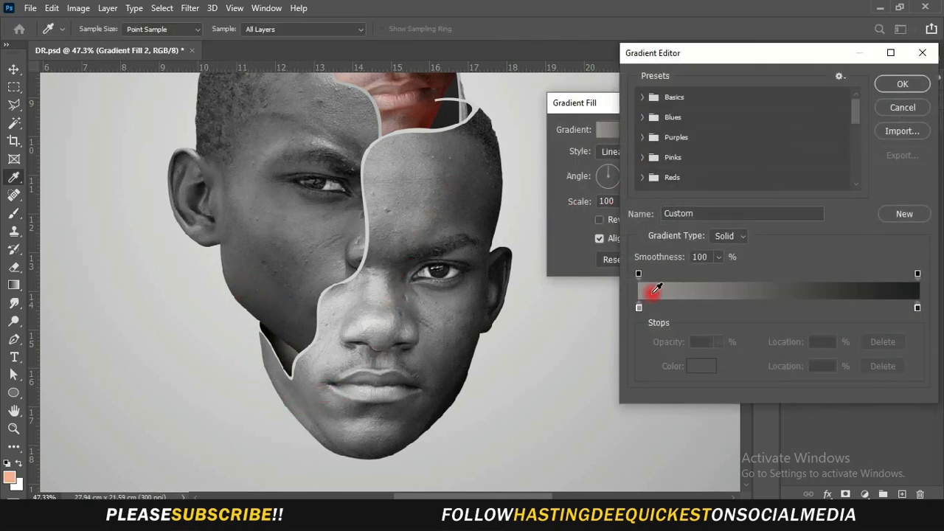
{"action": "double_click", "coordinate": [639, 307]}
{"action": "left_click", "coordinate": [580, 201]}
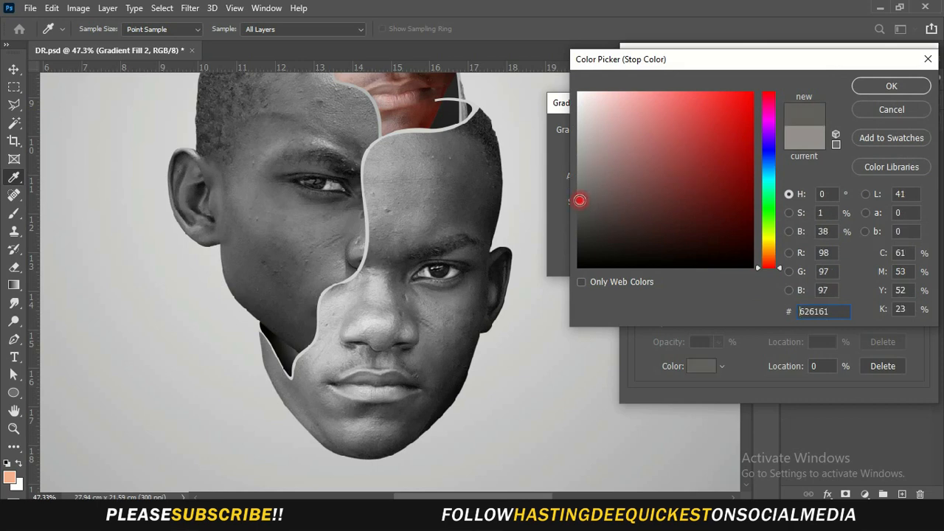
{"action": "left_click", "coordinate": [866, 85]}
{"action": "left_click", "coordinate": [864, 85]}
{"action": "left_click", "coordinate": [737, 129]}
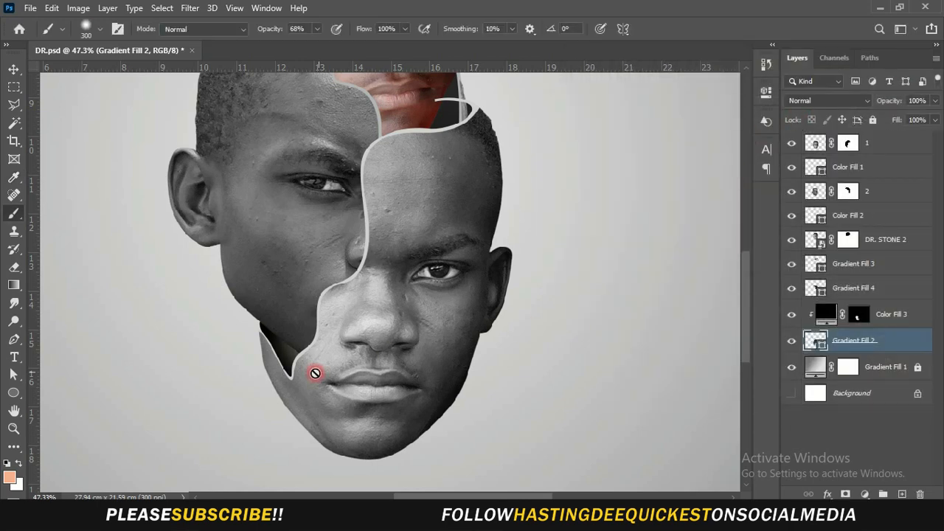
Soften the clipped Color Fill 3 layer's colour to near black 0d0d0d
{"action": "scroll", "coordinate": [325, 354], "scroll_direction": "up", "scroll_amount": 2}
{"action": "double_click", "coordinate": [826, 314]}
{"action": "left_click", "coordinate": [579, 259]}
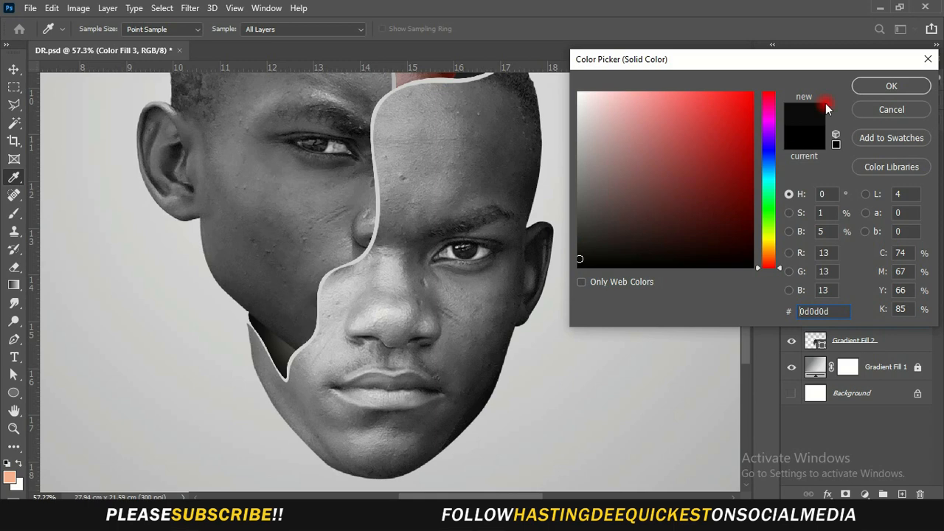
{"action": "left_click", "coordinate": [890, 87]}
Try a lighter grey for the Color Fill 1 rim around the front face
{"action": "scroll", "coordinate": [416, 137], "scroll_direction": "down", "scroll_amount": 5}
{"action": "key", "text": "v"}
{"action": "scroll", "coordinate": [318, 189], "scroll_direction": "up", "scroll_amount": 4}
{"action": "left_click", "coordinate": [395, 245]}
{"action": "scroll", "coordinate": [396, 245], "scroll_direction": "down", "scroll_amount": 4}
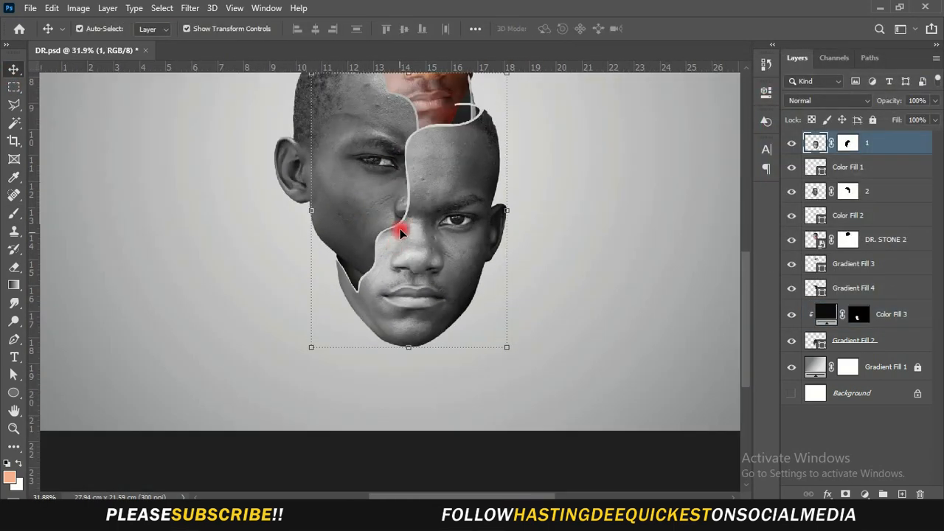
{"action": "scroll", "coordinate": [384, 114], "scroll_direction": "up", "scroll_amount": 5}
{"action": "left_click", "coordinate": [416, 249]}
{"action": "left_click", "coordinate": [807, 164]}
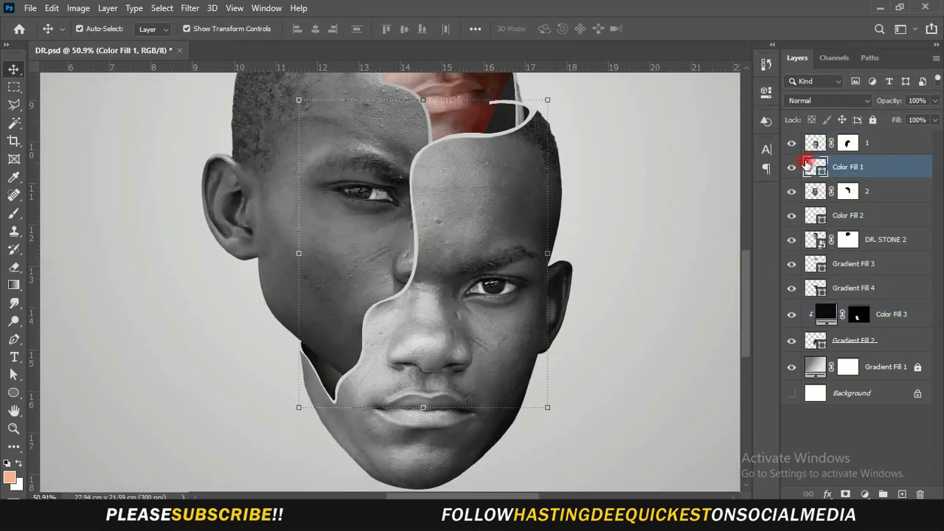
{"action": "left_click_drag", "start_coordinate": [579, 143], "coordinate": [578, 127]}
{"action": "left_click", "coordinate": [873, 86]}
Set the Color Fill 1 rim's colour to light grey c3c2c2
{"action": "scroll", "coordinate": [509, 93], "scroll_direction": "up", "scroll_amount": 2}
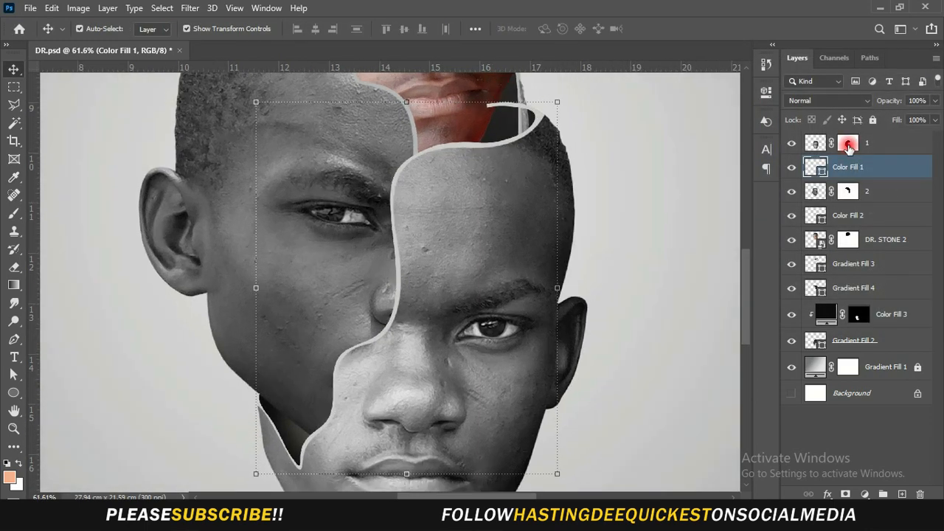
{"action": "left_click", "coordinate": [845, 495]}
{"action": "scroll", "coordinate": [526, 217], "scroll_direction": "down", "scroll_amount": 2}
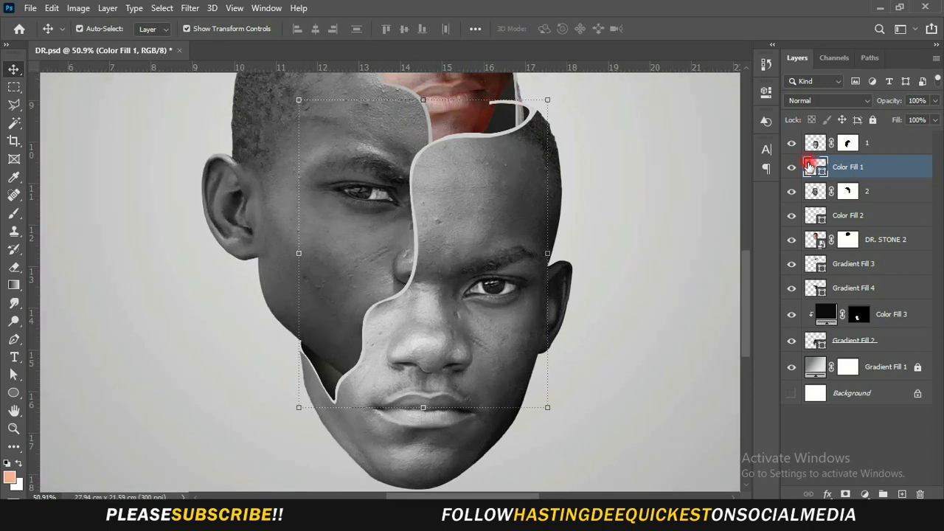
{"action": "double_click", "coordinate": [815, 167]}
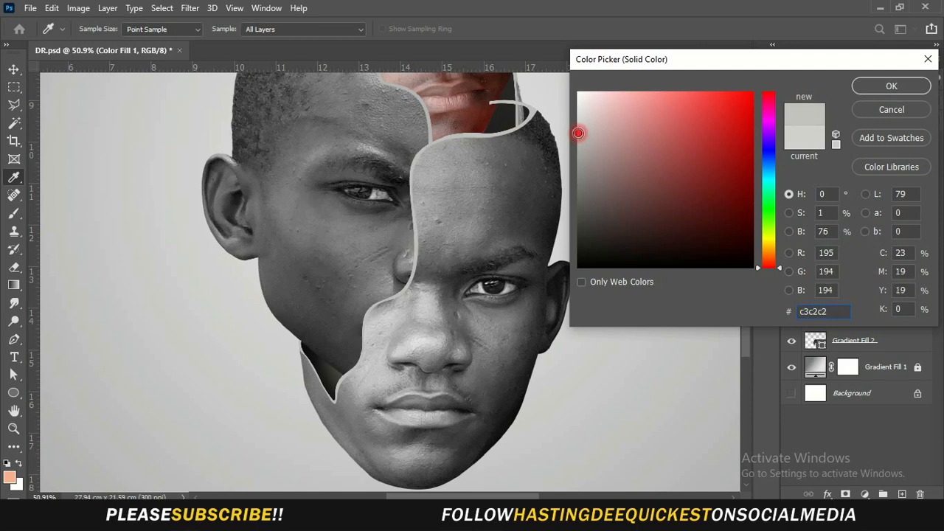
{"action": "left_click", "coordinate": [850, 85]}
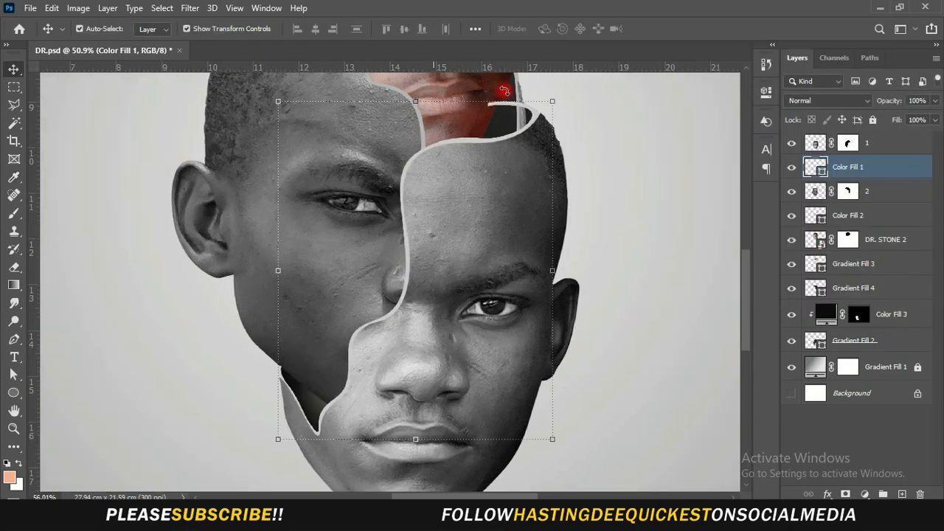
Add a layer mask to Color Fill 1 and load layer 2's outline as a selection, with the new mask active
{"action": "left_click", "coordinate": [845, 494]}
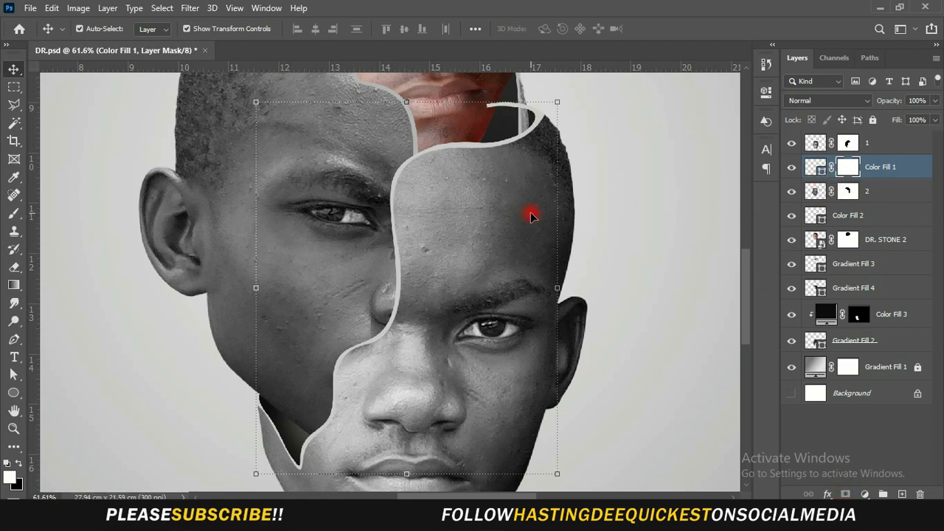
{"action": "scroll", "coordinate": [531, 212], "scroll_direction": "down", "scroll_amount": 3}
{"action": "scroll", "coordinate": [448, 157], "scroll_direction": "up", "scroll_amount": 2}
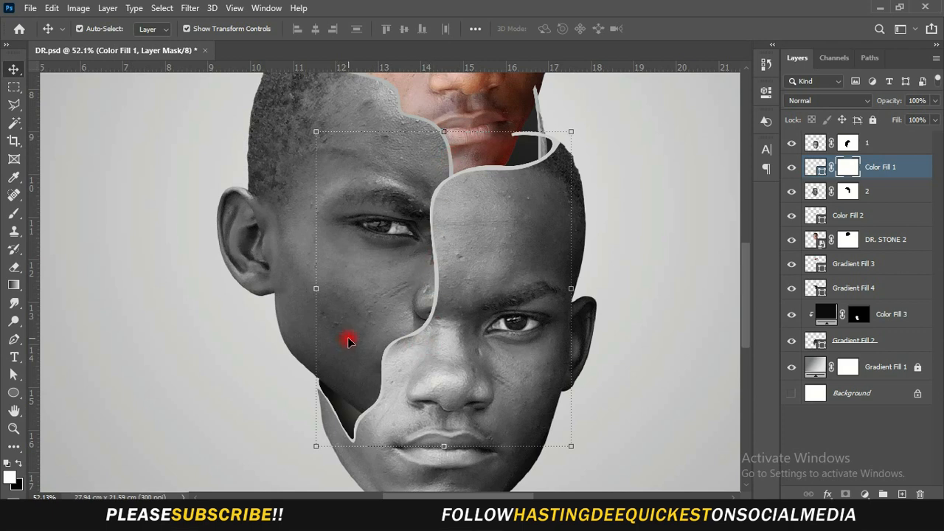
{"action": "left_click", "coordinate": [419, 324]}
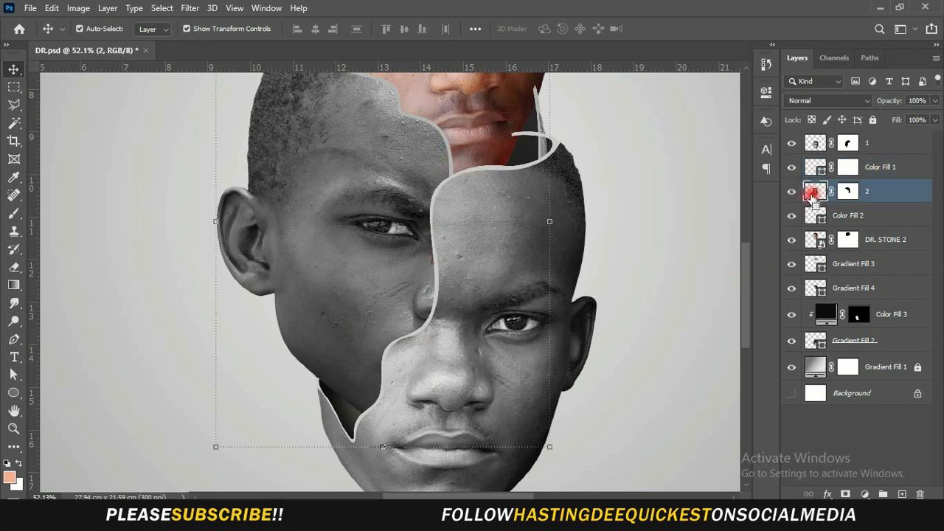
{"action": "left_click", "coordinate": [814, 193], "text": "ctrl"}
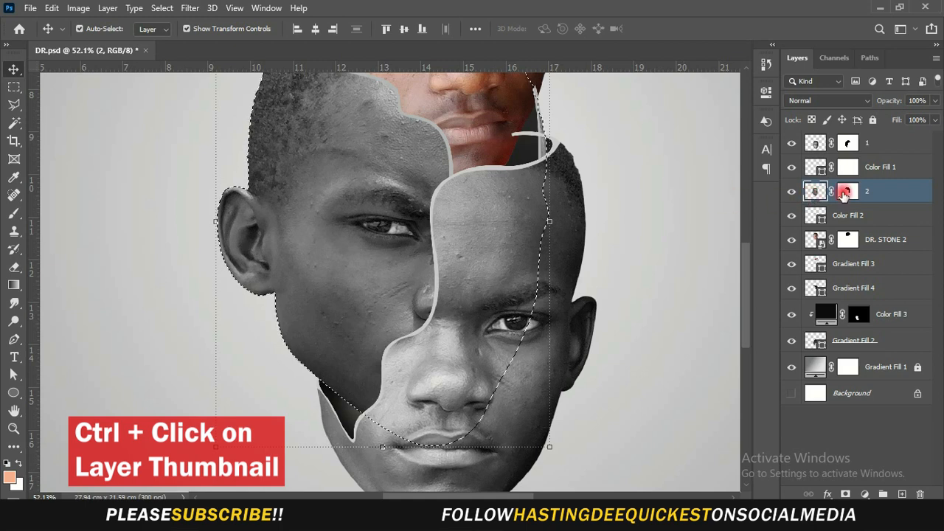
{"action": "left_click", "coordinate": [846, 168]}
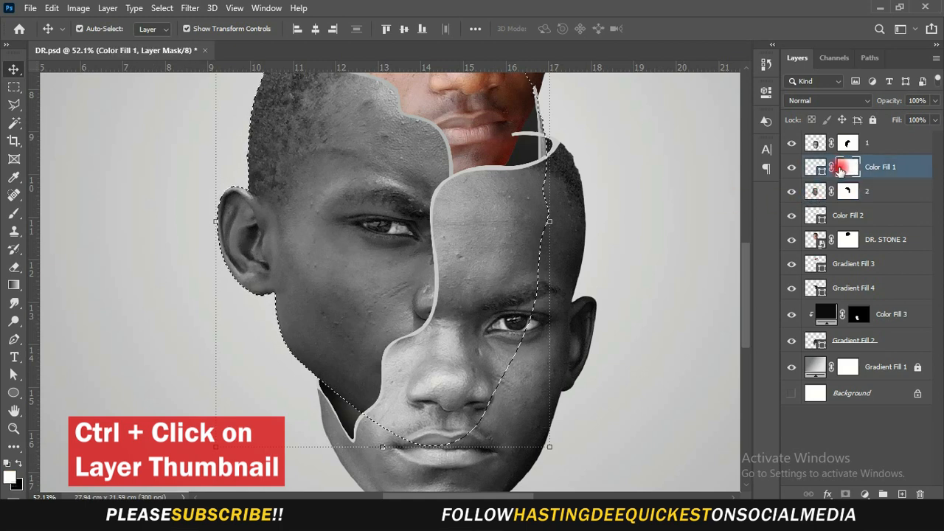
Paint black with a 45 px brush on the Color Fill 1 mask to hide the rim end overshooting the front forehead
{"action": "left_click", "coordinate": [15, 213]}
{"action": "left_click", "coordinate": [19, 463]}
{"action": "right_click", "coordinate": [463, 157]}
{"action": "mouse_move", "coordinate": [579, 190]}
{"action": "left_mouse_down"}
{"action": "mouse_move", "coordinate": [556, 190]}
{"action": "mouse_move", "coordinate": [592, 222]}
{"action": "left_mouse_up"}
{"action": "left_click", "coordinate": [763, 116]}
{"action": "scroll", "coordinate": [539, 130], "scroll_direction": "up", "scroll_amount": 6}
{"action": "left_click", "coordinate": [317, 29]}
{"action": "left_click_drag", "start_coordinate": [316, 42], "coordinate": [346, 42]}
{"action": "left_click_drag", "start_coordinate": [533, 103], "coordinate": [546, 214]}
{"action": "scroll", "coordinate": [546, 158], "scroll_direction": "down", "scroll_amount": 6}
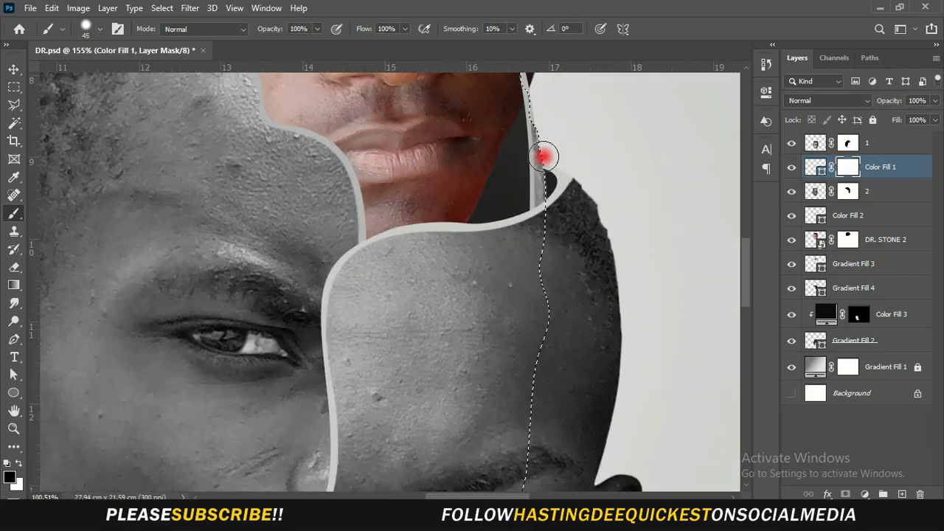
{"action": "scroll", "coordinate": [335, 387], "scroll_direction": "up", "scroll_amount": 3}
{"action": "scroll", "coordinate": [333, 380], "scroll_direction": "up", "scroll_amount": 3}
{"action": "left_click", "coordinate": [326, 352]}
{"action": "scroll", "coordinate": [339, 330], "scroll_direction": "down", "scroll_amount": 8}
{"action": "scroll", "coordinate": [531, 120], "scroll_direction": "up", "scroll_amount": 4}
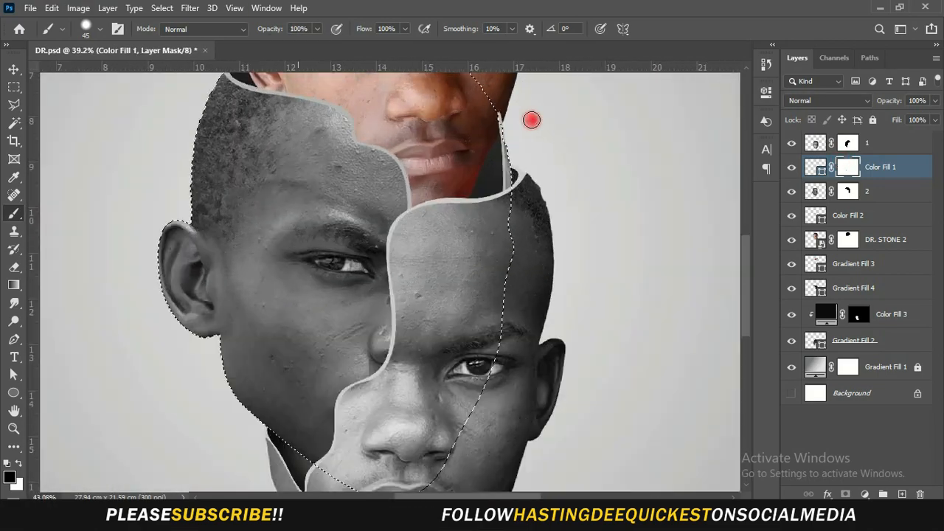
{"action": "scroll", "coordinate": [490, 197], "scroll_direction": "down", "scroll_amount": 4}
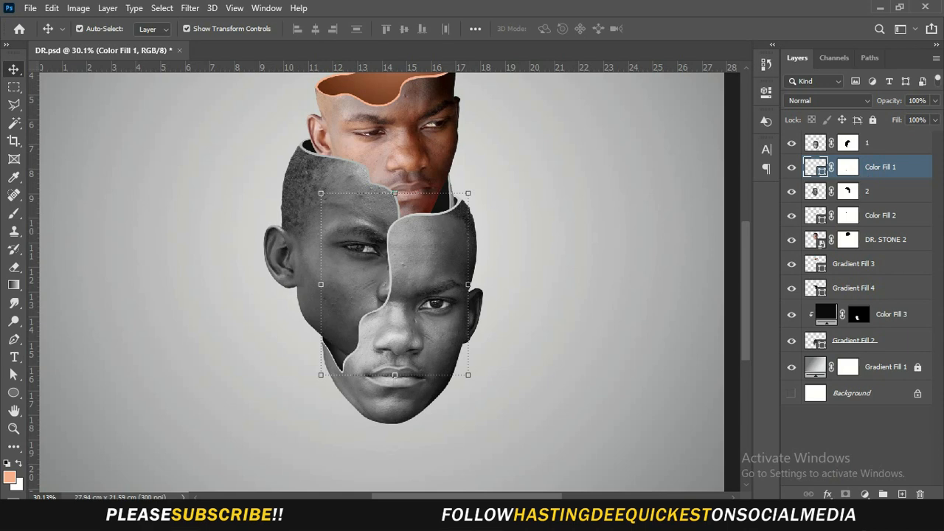
Add a solid colour fill layer in black 000000 above Color Fill 1 and invert its mask to hide it
{"action": "left_click", "coordinate": [864, 493]}
{"action": "left_click", "coordinate": [808, 244]}
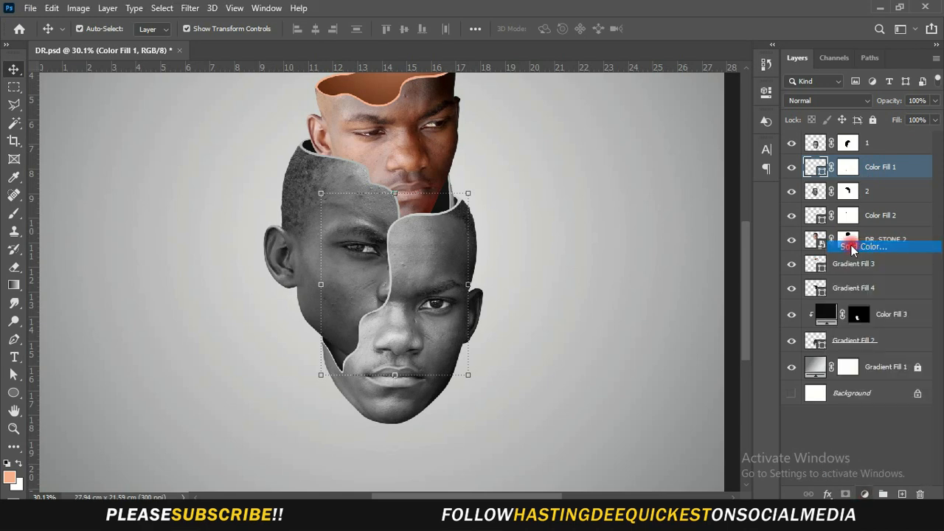
{"action": "left_click_drag", "start_coordinate": [593, 199], "coordinate": [564, 289]}
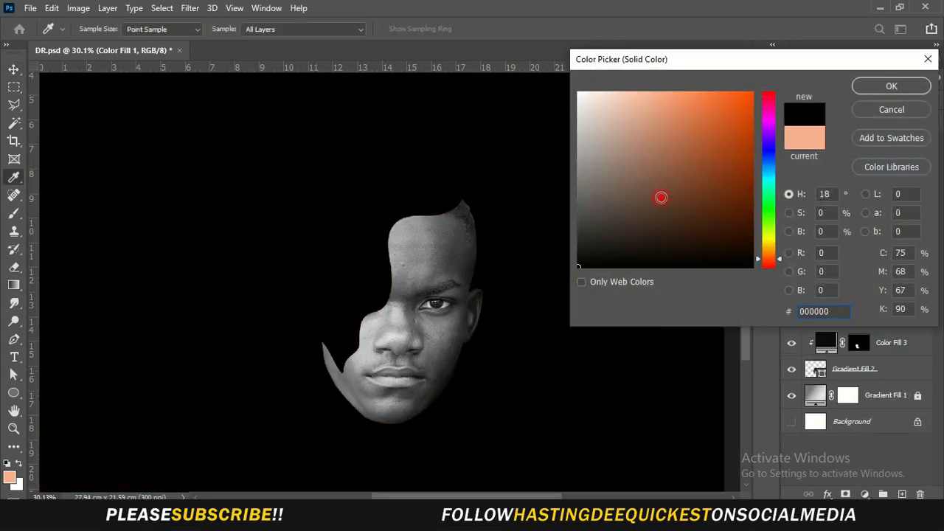
{"action": "left_click", "coordinate": [875, 85]}
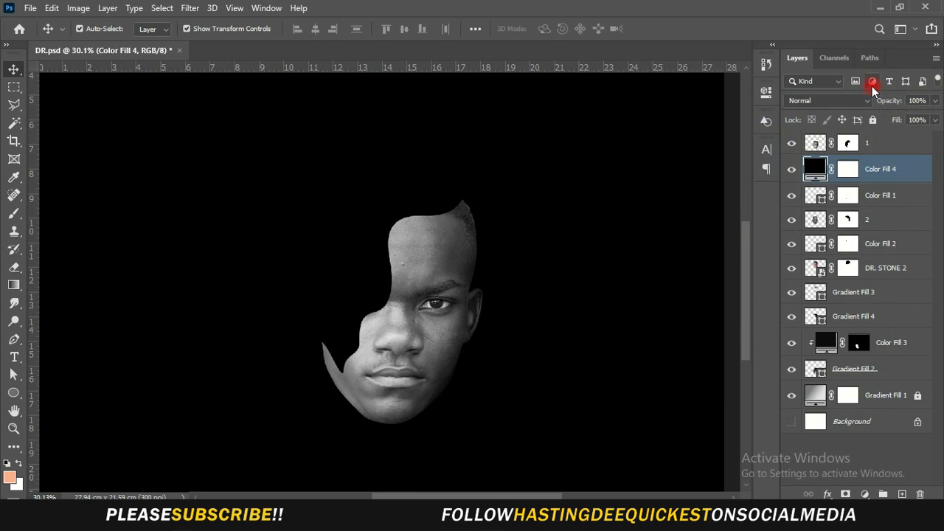
{"action": "left_click", "coordinate": [847, 166]}
{"action": "key", "text": "ctrl+i"}
{"action": "scroll", "coordinate": [444, 226], "scroll_direction": "up", "scroll_amount": 3}
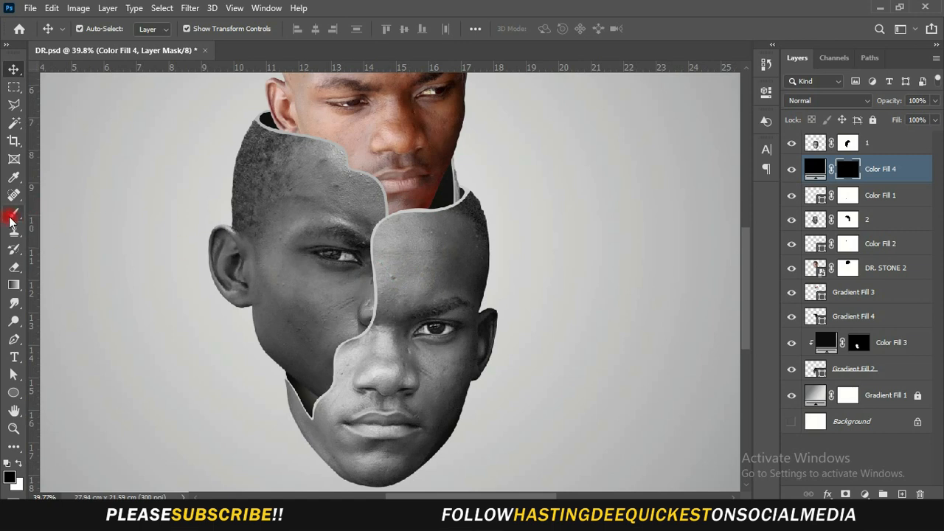
Place Color Fill 4 below Color Fill 1 and paint white on its mask with a 300 px soft brush along the front face's rim
{"action": "left_click", "coordinate": [10, 220]}
{"action": "right_click", "coordinate": [268, 216]}
{"action": "left_click_drag", "start_coordinate": [380, 251], "coordinate": [424, 263]}
{"action": "left_click", "coordinate": [844, 173]}
{"action": "scroll", "coordinate": [388, 286], "scroll_direction": "up", "scroll_amount": 4}
{"action": "left_click", "coordinate": [17, 464]}
{"action": "key", "text": "bracketright"}
{"action": "mouse_move", "coordinate": [405, 249]}
{"action": "left_mouse_down"}
{"action": "mouse_move", "coordinate": [421, 243]}
{"action": "mouse_move", "coordinate": [429, 329]}
{"action": "left_mouse_up"}
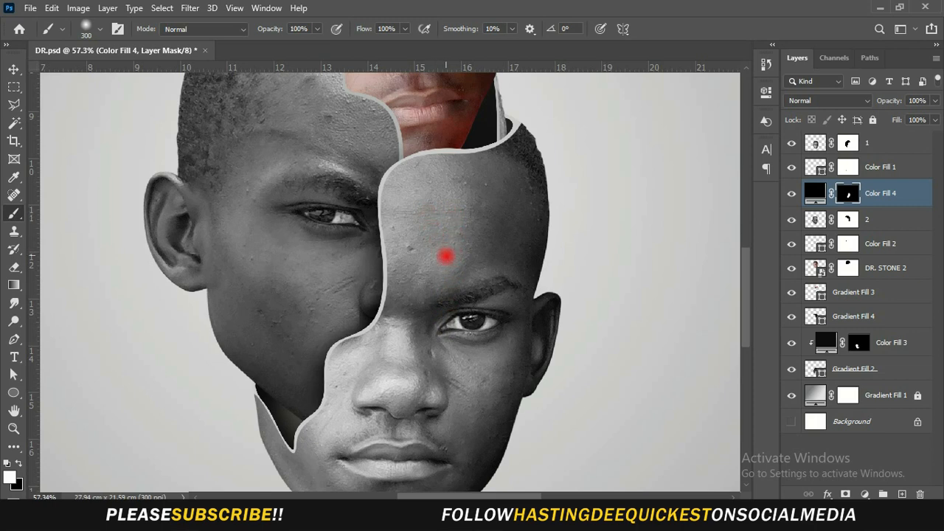
{"action": "mouse_move", "coordinate": [469, 200]}
{"action": "left_mouse_down"}
{"action": "mouse_move", "coordinate": [523, 163]}
{"action": "mouse_move", "coordinate": [547, 125]}
{"action": "left_mouse_up"}
Enlarge the brush to 400 px and paint the Color Fill 4 shadow into the side face's lower jaw
{"action": "scroll", "coordinate": [518, 240], "scroll_direction": "down", "scroll_amount": 3}
{"action": "scroll", "coordinate": [413, 394], "scroll_direction": "up", "scroll_amount": 3}
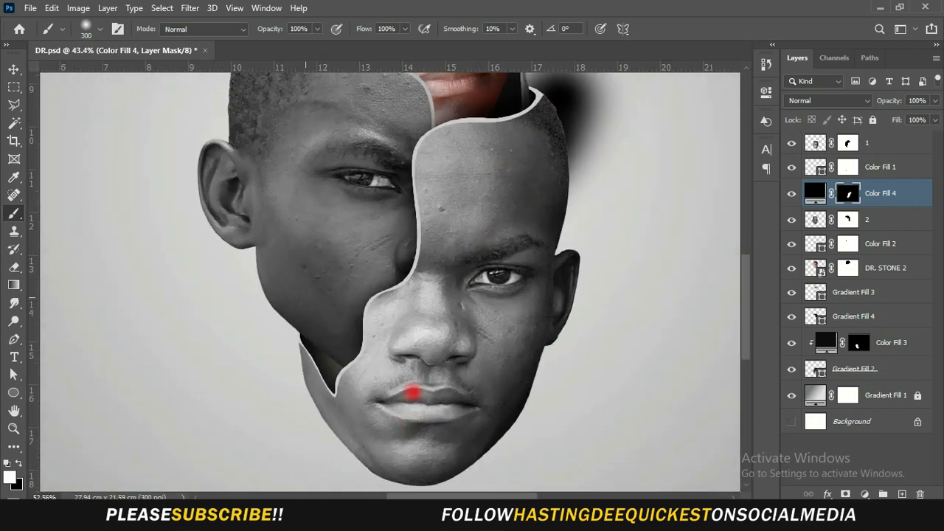
{"action": "key", "text": "bracketright"}
{"action": "left_click", "coordinate": [277, 399]}
{"action": "left_click_drag", "start_coordinate": [277, 399], "coordinate": [251, 399]}
{"action": "scroll", "coordinate": [477, 312], "scroll_direction": "down", "scroll_amount": 2}
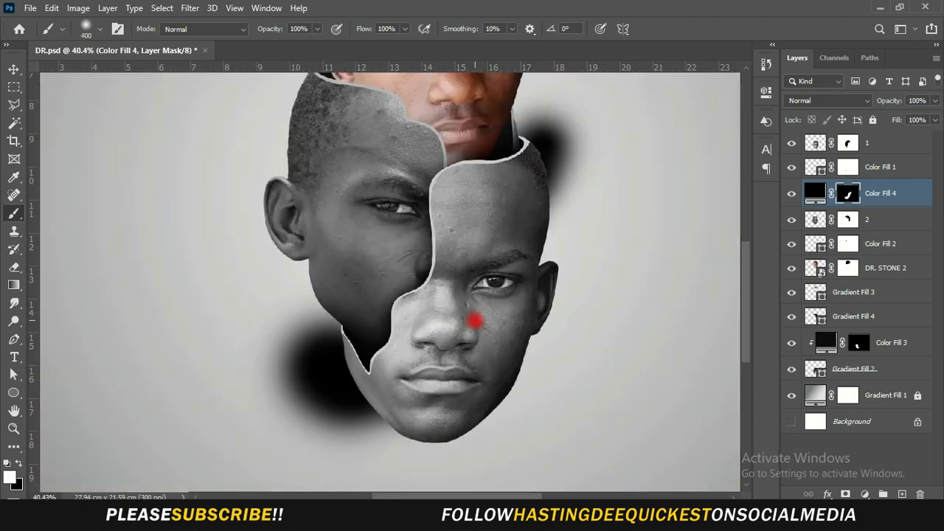
Erase the Color Fill 4 shadow spilling past the rim's tip beside the forehead, using a 45 px black brush at 72% hardness
{"action": "scroll", "coordinate": [506, 151], "scroll_direction": "up", "scroll_amount": 1}
{"action": "scroll", "coordinate": [506, 150], "scroll_direction": "up", "scroll_amount": 1}
{"action": "scroll", "coordinate": [491, 259], "scroll_direction": "down", "scroll_amount": 2}
{"action": "scroll", "coordinate": [538, 163], "scroll_direction": "up", "scroll_amount": 5}
{"action": "right_click", "coordinate": [344, 273]}
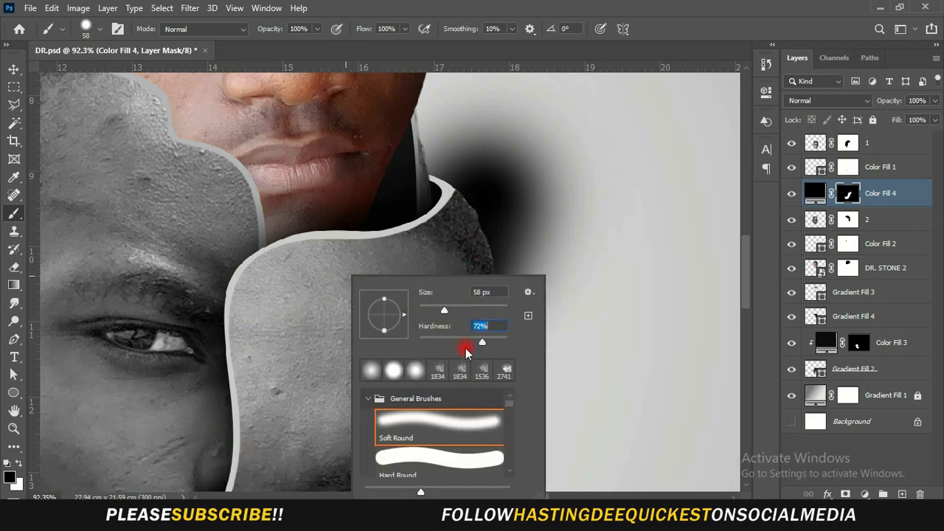
{"action": "left_click_drag", "start_coordinate": [444, 310], "coordinate": [438, 312]}
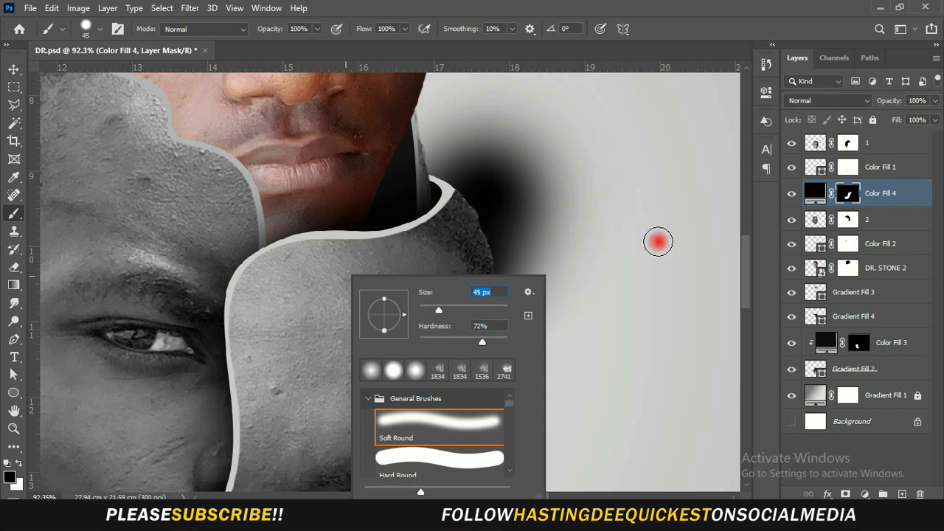
{"action": "key", "text": "Return"}
{"action": "left_click", "coordinate": [577, 205]}
{"action": "scroll", "coordinate": [440, 118], "scroll_direction": "up", "scroll_amount": 3}
{"action": "mouse_move", "coordinate": [430, 99]}
{"action": "left_mouse_down"}
{"action": "mouse_move", "coordinate": [430, 120]}
{"action": "mouse_move", "coordinate": [493, 214]}
{"action": "mouse_move", "coordinate": [494, 247]}
{"action": "mouse_move", "coordinate": [453, 142]}
{"action": "left_mouse_up"}
Clear the wider shadow spill on the background beside the front forehead with an 84 px brush
{"action": "scroll", "coordinate": [483, 171], "scroll_direction": "down", "scroll_amount": 3}
{"action": "mouse_move", "coordinate": [525, 278]}
{"action": "left_mouse_down"}
{"action": "mouse_move", "coordinate": [512, 384]}
{"action": "mouse_move", "coordinate": [533, 196]}
{"action": "left_mouse_up"}
{"action": "right_click", "coordinate": [536, 249]}
{"action": "left_click_drag", "start_coordinate": [618, 282], "coordinate": [624, 282]}
{"action": "mouse_move", "coordinate": [538, 386]}
{"action": "left_mouse_down"}
{"action": "mouse_move", "coordinate": [531, 284]}
{"action": "mouse_move", "coordinate": [501, 206]}
{"action": "left_mouse_up"}
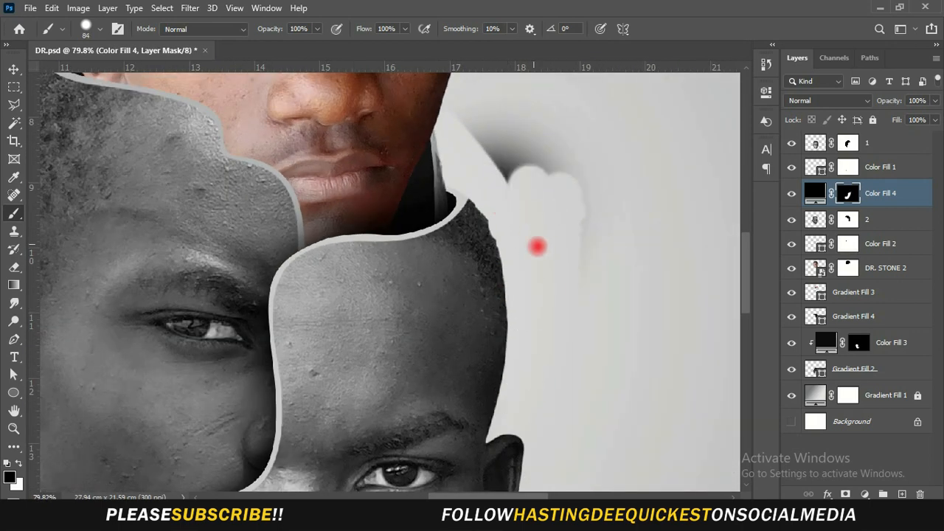
Erase the Color Fill 4 shadow spill along the jaw's outer edge with the 84 px brush
{"action": "scroll", "coordinate": [582, 261], "scroll_direction": "down", "scroll_amount": 3}
{"action": "scroll", "coordinate": [588, 254], "scroll_direction": "down", "scroll_amount": 3}
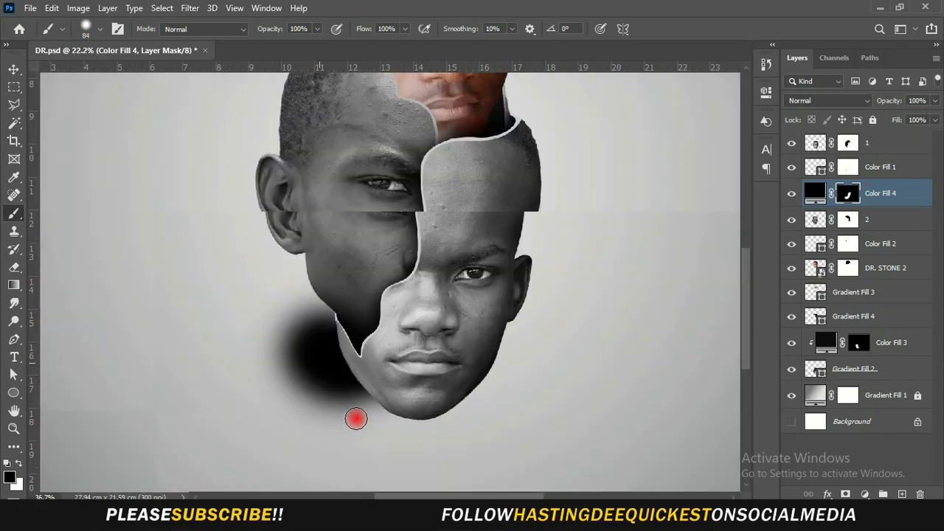
{"action": "scroll", "coordinate": [285, 290], "scroll_direction": "up", "scroll_amount": 2}
{"action": "mouse_move", "coordinate": [285, 291]}
{"action": "left_mouse_down"}
{"action": "mouse_move", "coordinate": [326, 334]}
{"action": "mouse_move", "coordinate": [272, 184]}
{"action": "left_mouse_up"}
{"action": "scroll", "coordinate": [272, 184], "scroll_direction": "up", "scroll_amount": 2}
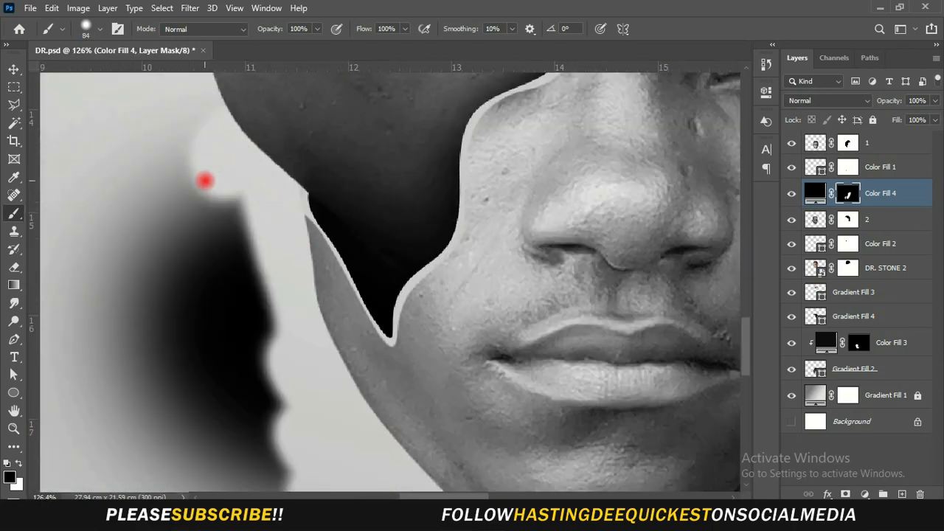
{"action": "scroll", "coordinate": [204, 180], "scroll_direction": "down", "scroll_amount": 2}
{"action": "mouse_move", "coordinate": [163, 175]}
{"action": "left_mouse_down"}
{"action": "mouse_move", "coordinate": [196, 332]}
{"action": "mouse_move", "coordinate": [264, 379]}
{"action": "mouse_move", "coordinate": [238, 354]}
{"action": "left_mouse_up"}
Clear the rest of the shadow spill on the background beside the jaw with a larger brush
{"action": "scroll", "coordinate": [238, 354], "scroll_direction": "down", "scroll_amount": 8}
{"action": "right_click", "coordinate": [238, 354]}
{"action": "left_click_drag", "start_coordinate": [351, 309], "coordinate": [384, 311]}
{"action": "left_click_drag", "start_coordinate": [193, 332], "coordinate": [291, 435]}
{"action": "key", "text": "ctrl+0"}
{"action": "scroll", "coordinate": [413, 360], "scroll_direction": "up", "scroll_amount": 2}
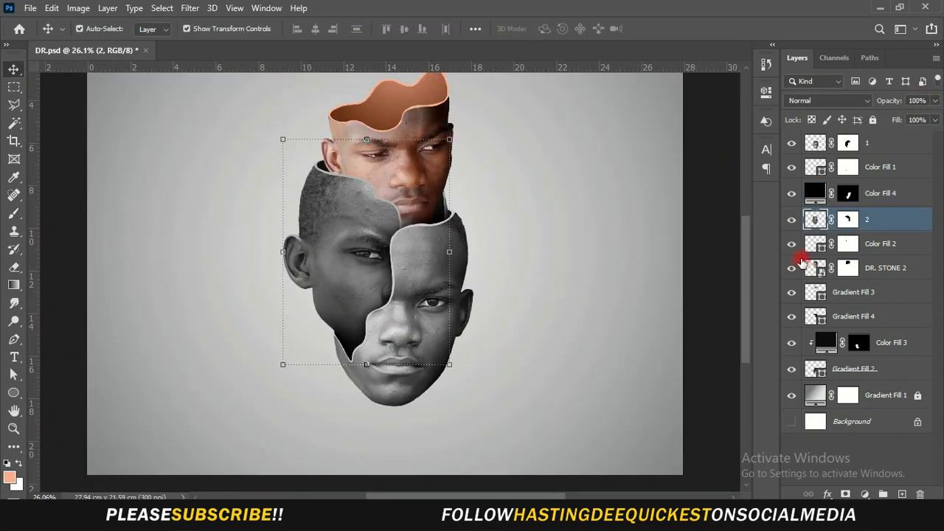
Add a black solid colour fill layer above DR. STONE 2 and invert its mask
{"action": "left_click", "coordinate": [885, 267]}
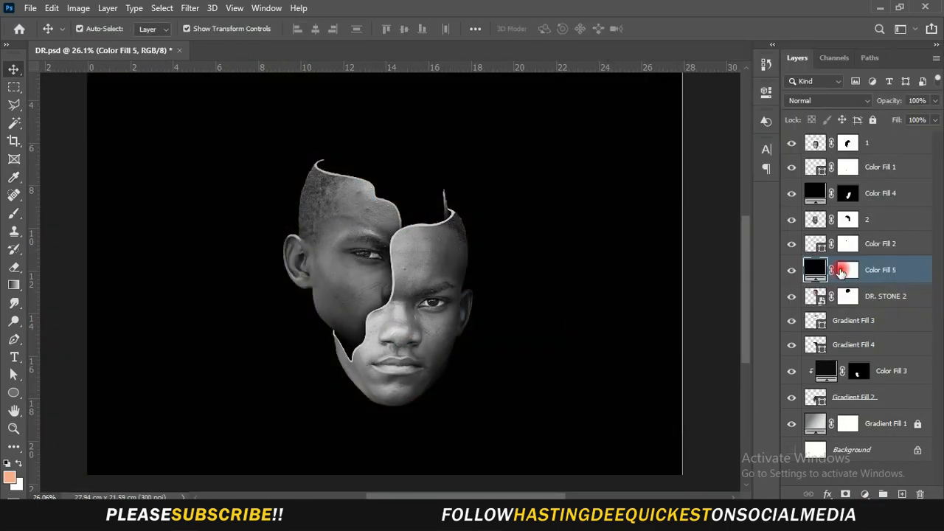
{"action": "key", "text": "ctrl+i"}
{"action": "scroll", "coordinate": [362, 152], "scroll_direction": "up", "scroll_amount": 3}
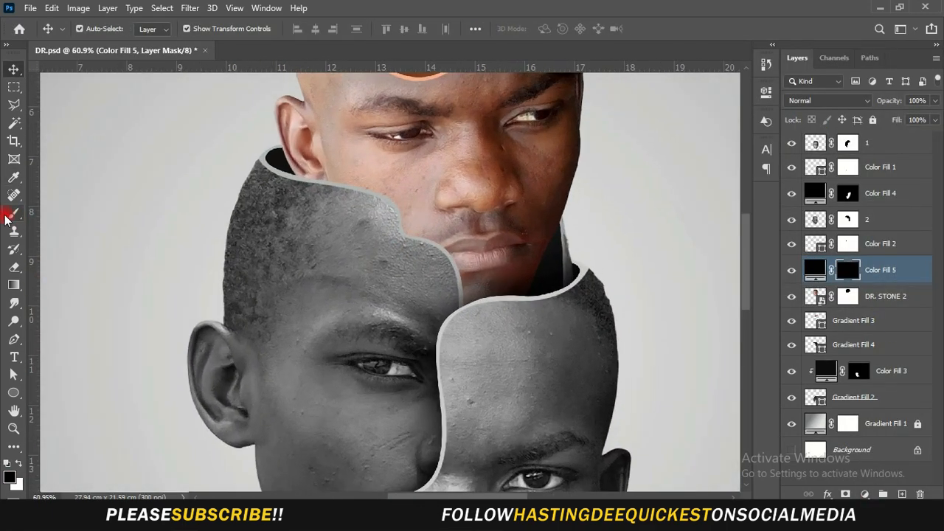
Paint white on the Color Fill 5 mask with a 500 px soft brush to shade the colour face behind the side face's rim
{"action": "left_click", "coordinate": [14, 213]}
{"action": "left_click", "coordinate": [390, 315]}
{"action": "right_click", "coordinate": [363, 312]}
{"action": "key", "text": "Return"}
{"action": "right_click", "coordinate": [419, 309]}
{"action": "left_click", "coordinate": [402, 310]}
{"action": "right_click", "coordinate": [336, 276]}
{"action": "key", "text": "Return"}
{"action": "mouse_move", "coordinate": [352, 248]}
{"action": "left_mouse_down"}
{"action": "mouse_move", "coordinate": [283, 238]}
{"action": "mouse_move", "coordinate": [270, 213]}
{"action": "mouse_move", "coordinate": [216, 218]}
{"action": "mouse_move", "coordinate": [282, 259]}
{"action": "left_mouse_up"}
{"action": "key", "text": "bracketright"}
{"action": "key", "text": "bracketright"}
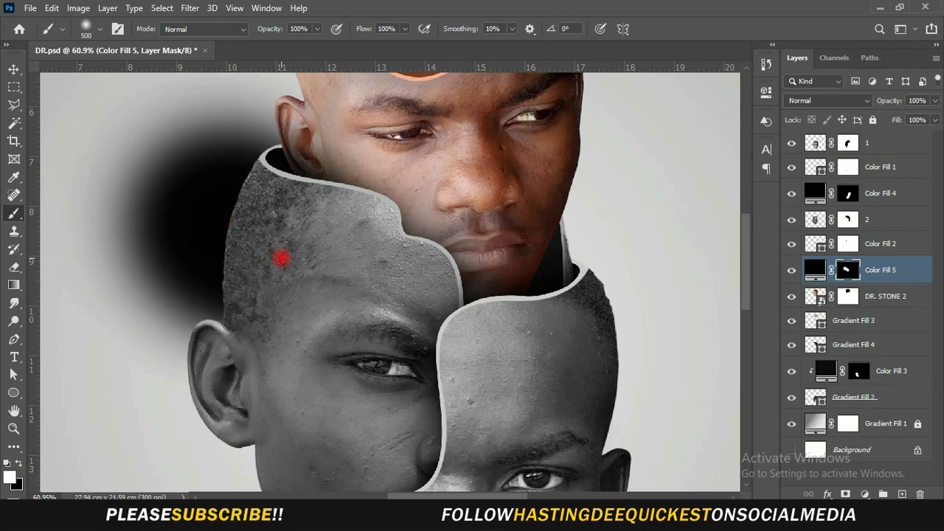
Extend the Color Fill 5 shading over the colour face's chin and the edge above the front forehead
{"action": "scroll", "coordinate": [282, 268], "scroll_direction": "down", "scroll_amount": 3}
{"action": "left_click_drag", "start_coordinate": [484, 284], "coordinate": [509, 286]}
{"action": "scroll", "coordinate": [526, 267], "scroll_direction": "up", "scroll_amount": 3}
{"action": "scroll", "coordinate": [535, 258], "scroll_direction": "down", "scroll_amount": 5}
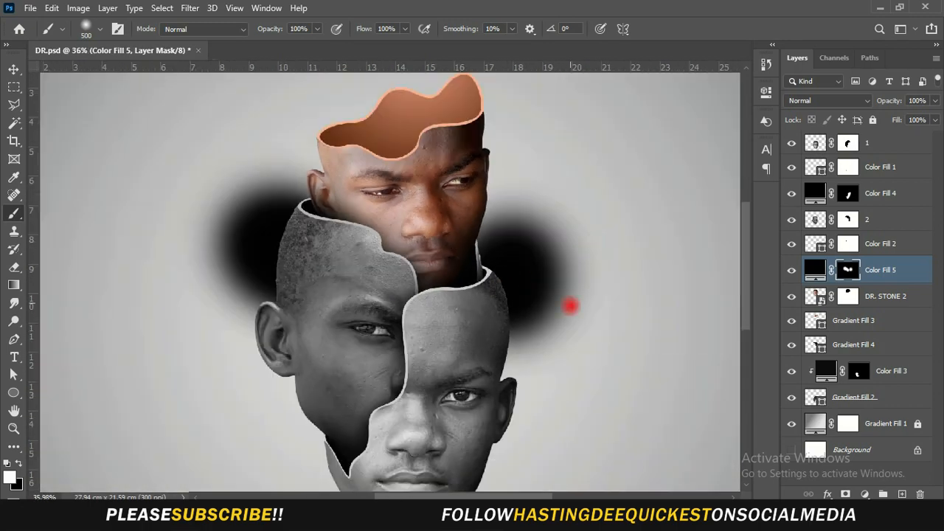
{"action": "scroll", "coordinate": [305, 256], "scroll_direction": "up", "scroll_amount": 3}
{"action": "left_click_drag", "start_coordinate": [306, 256], "coordinate": [308, 251]}
{"action": "scroll", "coordinate": [318, 323], "scroll_direction": "up", "scroll_amount": 2}
Erase the Color Fill 5 shadow spill on the background behind the colour face's ear with black brushes of 196 px and 91 px
{"action": "left_click", "coordinate": [19, 463]}
{"action": "right_click", "coordinate": [187, 327]}
{"action": "key", "text": "Return"}
{"action": "left_click_drag", "start_coordinate": [188, 327], "coordinate": [188, 286]}
{"action": "right_click", "coordinate": [187, 286]}
{"action": "mouse_move", "coordinate": [243, 197]}
{"action": "left_mouse_down"}
{"action": "mouse_move", "coordinate": [263, 237]}
{"action": "mouse_move", "coordinate": [270, 342]}
{"action": "mouse_move", "coordinate": [283, 154]}
{"action": "mouse_move", "coordinate": [346, 99]}
{"action": "left_mouse_up"}
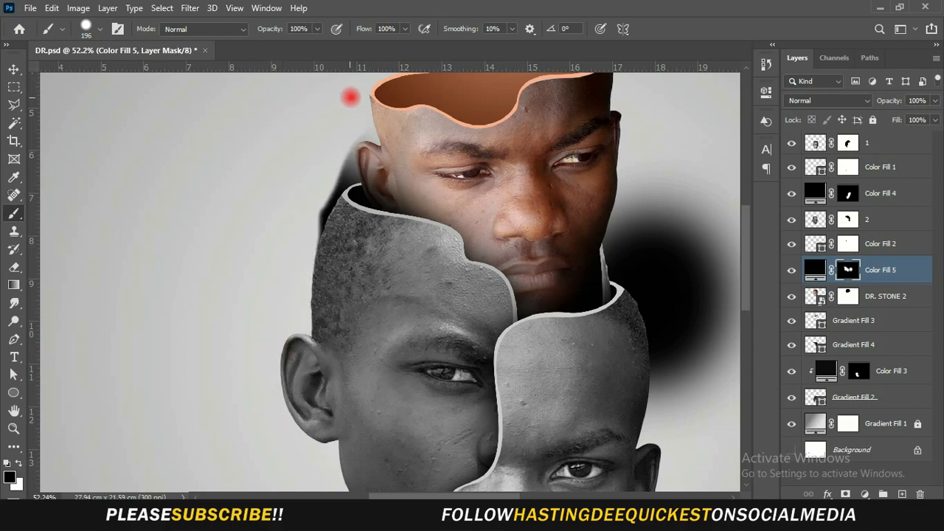
{"action": "scroll", "coordinate": [317, 174], "scroll_direction": "down", "scroll_amount": 2}
{"action": "scroll", "coordinate": [330, 175], "scroll_direction": "up", "scroll_amount": 6}
{"action": "right_click", "coordinate": [329, 176]}
{"action": "left_click", "coordinate": [441, 216]}
{"action": "left_click_drag", "start_coordinate": [413, 114], "coordinate": [480, 117]}
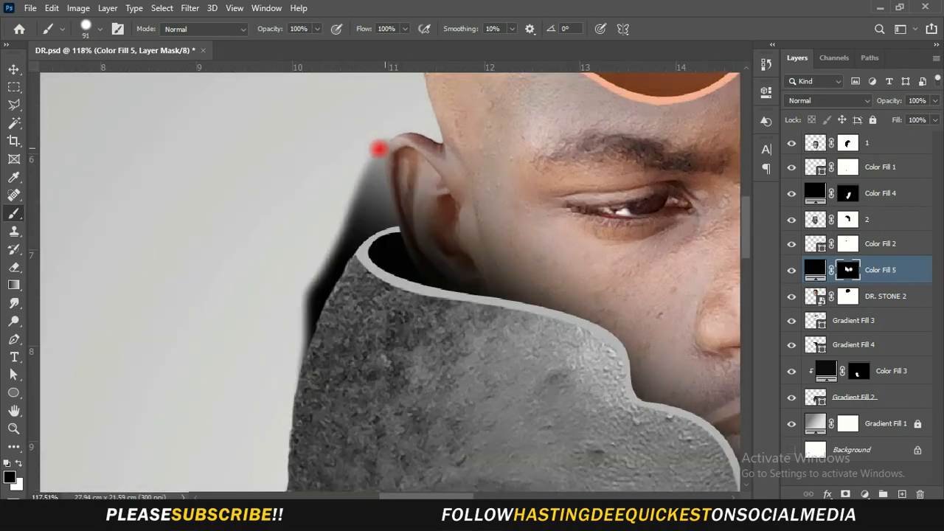
Trim the remaining shadow spill between the side face's hairline and the colour face's ear with a smaller brush
{"action": "scroll", "coordinate": [367, 223], "scroll_direction": "up", "scroll_amount": 2}
{"action": "left_click_drag", "start_coordinate": [241, 383], "coordinate": [279, 293]}
{"action": "right_click", "coordinate": [298, 266]}
{"action": "left_click", "coordinate": [388, 304]}
{"action": "left_click_drag", "start_coordinate": [324, 245], "coordinate": [341, 207]}
{"action": "scroll", "coordinate": [342, 188], "scroll_direction": "up", "scroll_amount": 3}
{"action": "mouse_move", "coordinate": [316, 277]}
{"action": "left_mouse_down"}
{"action": "mouse_move", "coordinate": [353, 250]}
{"action": "mouse_move", "coordinate": [316, 283]}
{"action": "left_mouse_up"}
{"action": "scroll", "coordinate": [349, 171], "scroll_direction": "down", "scroll_amount": 1}
{"action": "right_click", "coordinate": [357, 227]}
{"action": "key", "text": "Escape"}
{"action": "scroll", "coordinate": [357, 228], "scroll_direction": "down", "scroll_amount": 3}
Load the DR. STONE 2 outline as a selection, invert it, and erase the leftover shadow around the ear with a 55 px brush
{"action": "left_click", "coordinate": [815, 296], "text": "ctrl"}
{"action": "scroll", "coordinate": [221, 214], "scroll_direction": "down", "scroll_amount": 3}
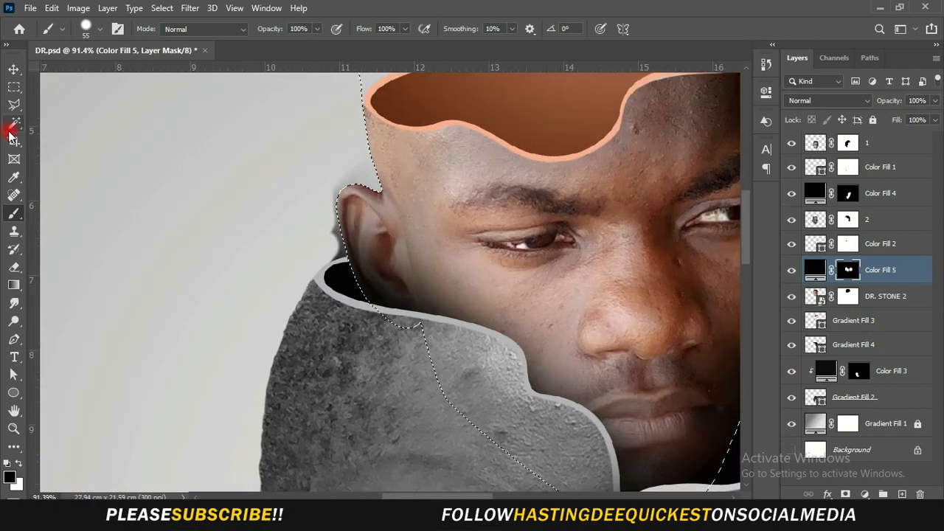
{"action": "left_click", "coordinate": [14, 123]}
{"action": "right_click", "coordinate": [383, 195]}
{"action": "left_click", "coordinate": [466, 379]}
{"action": "scroll", "coordinate": [379, 211], "scroll_direction": "up", "scroll_amount": 3}
{"action": "left_click", "coordinate": [791, 270]}
{"action": "left_click", "coordinate": [791, 271]}
{"action": "key", "text": "b"}
{"action": "mouse_move", "coordinate": [329, 255]}
{"action": "left_mouse_down"}
{"action": "mouse_move", "coordinate": [306, 270]}
{"action": "mouse_move", "coordinate": [344, 139]}
{"action": "left_mouse_up"}
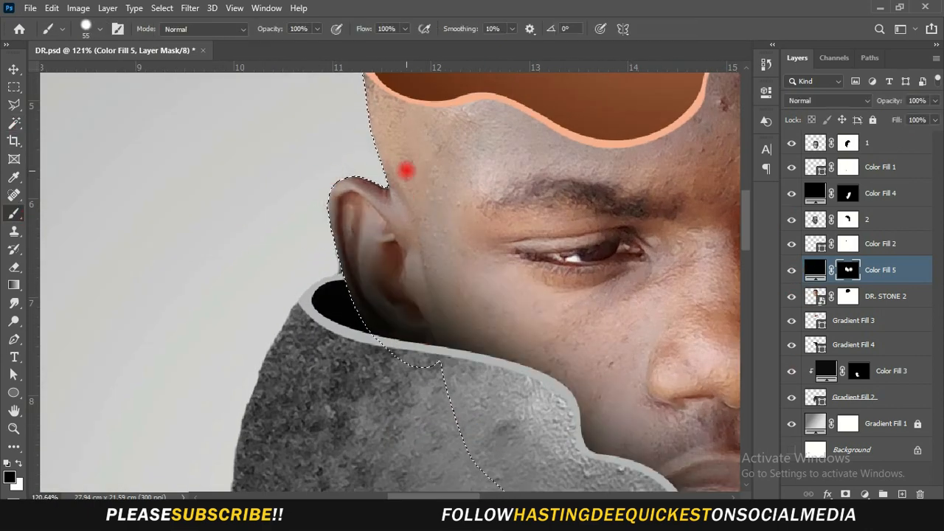
Erase the Color Fill 5 shadow spill on the background beside the colour face's chin and the front forehead with an enlarged brush
{"action": "scroll", "coordinate": [331, 255], "scroll_direction": "up", "scroll_amount": 6}
{"action": "scroll", "coordinate": [348, 235], "scroll_direction": "down", "scroll_amount": 10}
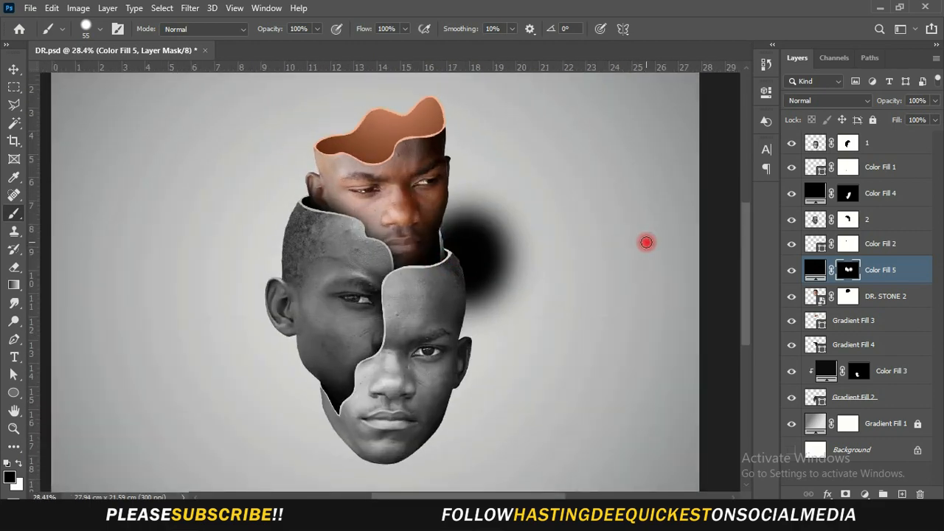
{"action": "scroll", "coordinate": [469, 262], "scroll_direction": "up", "scroll_amount": 4}
{"action": "left_click_drag", "start_coordinate": [469, 263], "coordinate": [468, 312]}
{"action": "right_click", "coordinate": [503, 273]}
{"action": "left_click_drag", "start_coordinate": [525, 302], "coordinate": [532, 302]}
{"action": "mouse_move", "coordinate": [493, 326]}
{"action": "left_mouse_down"}
{"action": "mouse_move", "coordinate": [465, 322]}
{"action": "mouse_move", "coordinate": [518, 270]}
{"action": "mouse_move", "coordinate": [533, 327]}
{"action": "mouse_move", "coordinate": [499, 91]}
{"action": "mouse_move", "coordinate": [462, 115]}
{"action": "mouse_move", "coordinate": [538, 149]}
{"action": "left_mouse_up"}
{"action": "scroll", "coordinate": [523, 140], "scroll_direction": "down", "scroll_amount": 1}
{"action": "scroll", "coordinate": [551, 233], "scroll_direction": "down", "scroll_amount": 3}
Clean the last shadow spill along the colour face's cheek and the rim with a 37 px brush
{"action": "scroll", "coordinate": [487, 111], "scroll_direction": "up", "scroll_amount": 3}
{"action": "scroll", "coordinate": [472, 243], "scroll_direction": "up", "scroll_amount": 4}
{"action": "mouse_move", "coordinate": [447, 131]}
{"action": "left_mouse_down"}
{"action": "mouse_move", "coordinate": [435, 170]}
{"action": "mouse_move", "coordinate": [501, 288]}
{"action": "mouse_move", "coordinate": [472, 227]}
{"action": "left_mouse_up"}
{"action": "scroll", "coordinate": [410, 174], "scroll_direction": "up", "scroll_amount": 8}
{"action": "right_click", "coordinate": [461, 203]}
{"action": "left_click_drag", "start_coordinate": [637, 239], "coordinate": [626, 239]}
{"action": "mouse_move", "coordinate": [417, 135]}
{"action": "left_mouse_down"}
{"action": "mouse_move", "coordinate": [441, 176]}
{"action": "mouse_move", "coordinate": [452, 268]}
{"action": "mouse_move", "coordinate": [540, 355]}
{"action": "left_mouse_up"}
{"action": "scroll", "coordinate": [453, 227], "scroll_direction": "down", "scroll_amount": 10}
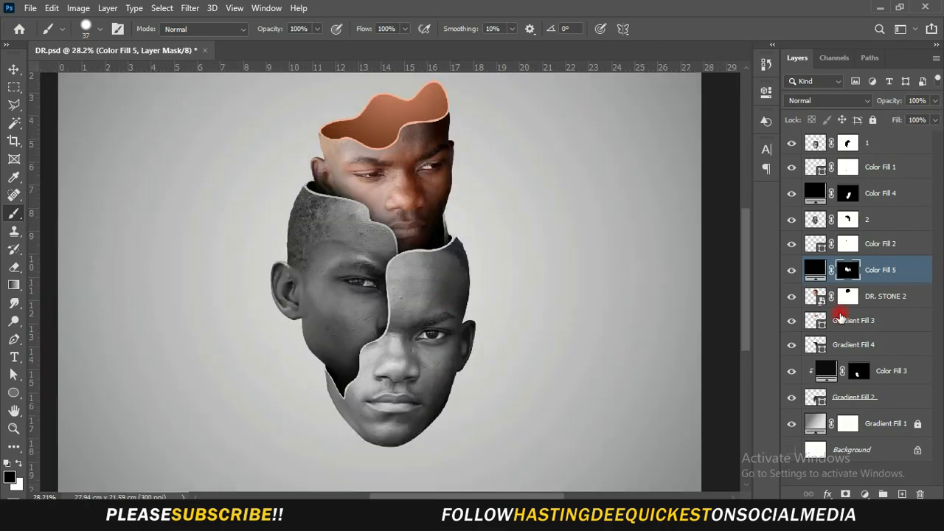
Soften the Color Fill 5 layer's colour from pure black to near black
{"action": "double_click", "coordinate": [816, 270]}
{"action": "left_click_drag", "start_coordinate": [577, 266], "coordinate": [578, 259]}
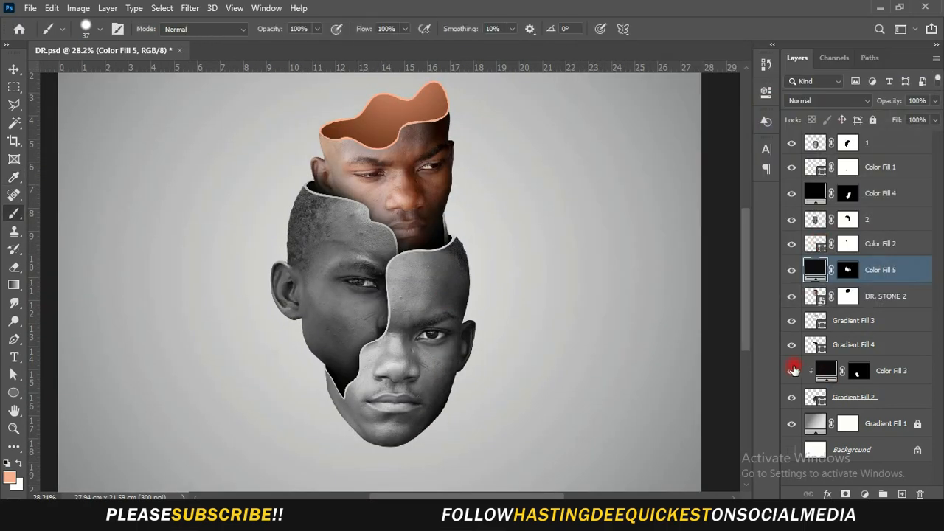
Adjust the light grey of the Color Fill 1 rim around the front face
{"action": "scroll", "coordinate": [491, 253], "scroll_direction": "up", "scroll_amount": 1}
{"action": "key", "text": "v"}
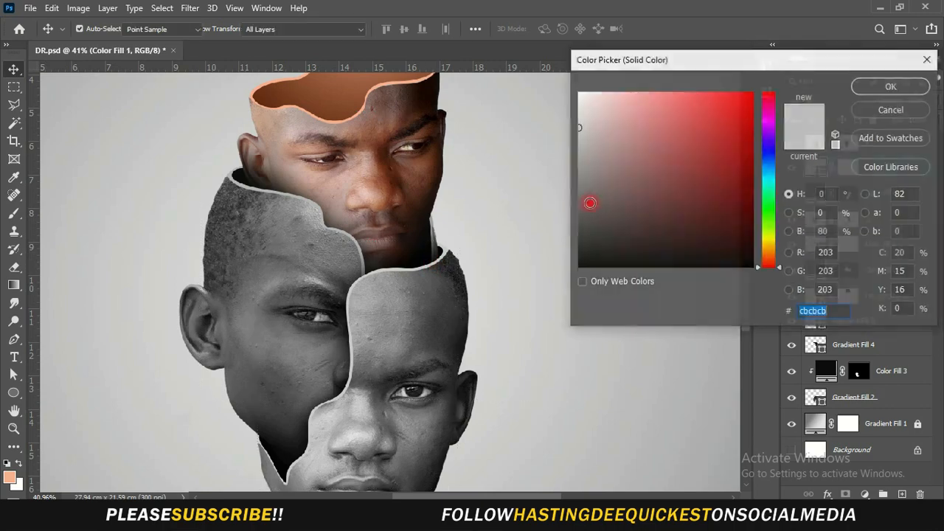
{"action": "left_click_drag", "start_coordinate": [590, 203], "coordinate": [588, 145]}
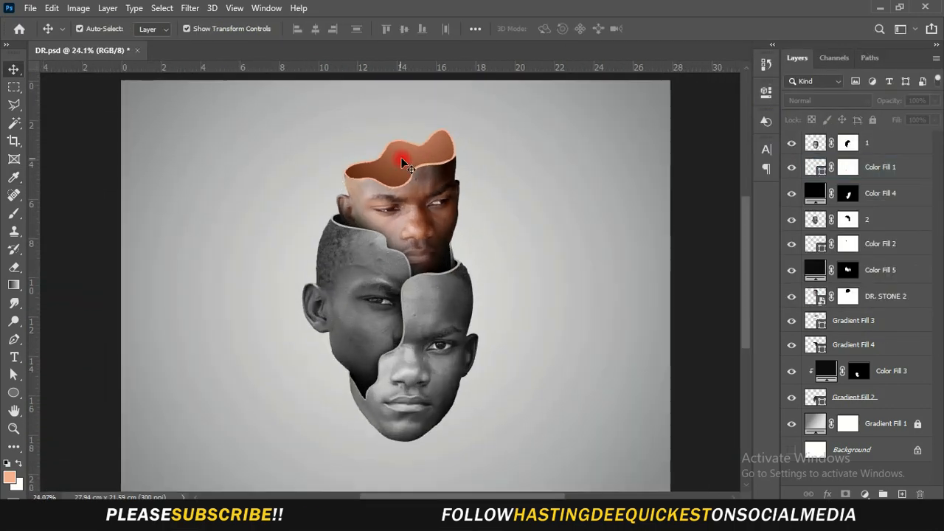
{"action": "scroll", "coordinate": [406, 163], "scroll_direction": "up", "scroll_amount": 3}
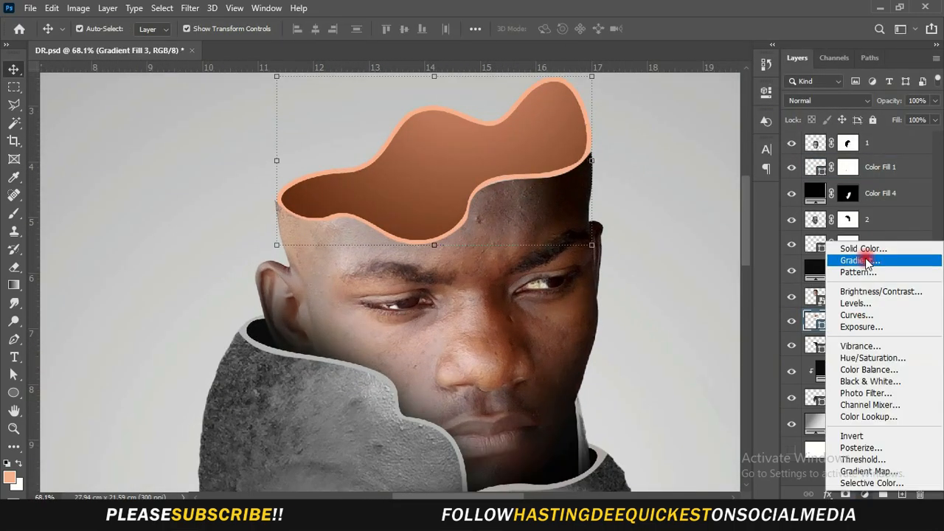
Add a very dark brown solid colour fill above Gradient Fill 3 and clip it to that layer
{"action": "left_click", "coordinate": [792, 239]}
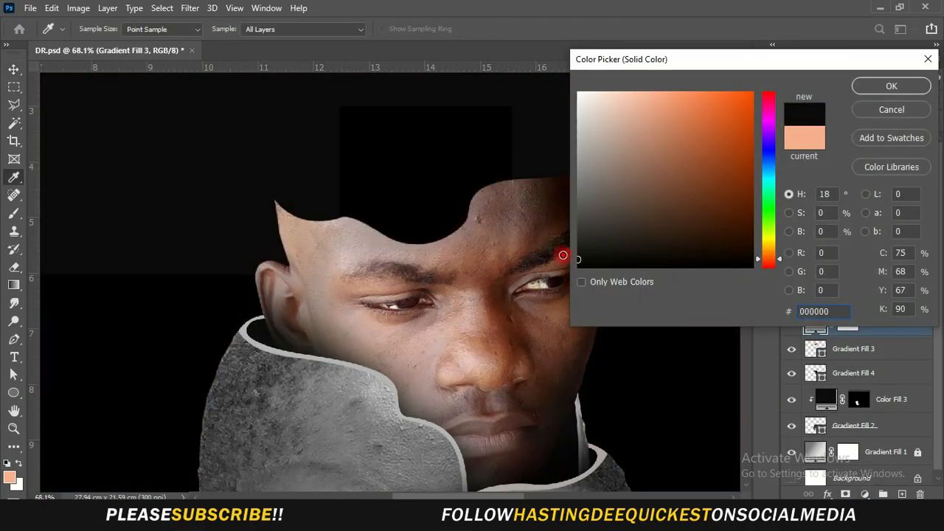
{"action": "left_click_drag", "start_coordinate": [563, 255], "coordinate": [695, 248]}
{"action": "left_click", "coordinate": [891, 86]}
{"action": "right_click", "coordinate": [880, 327]}
{"action": "left_click", "coordinate": [780, 267]}
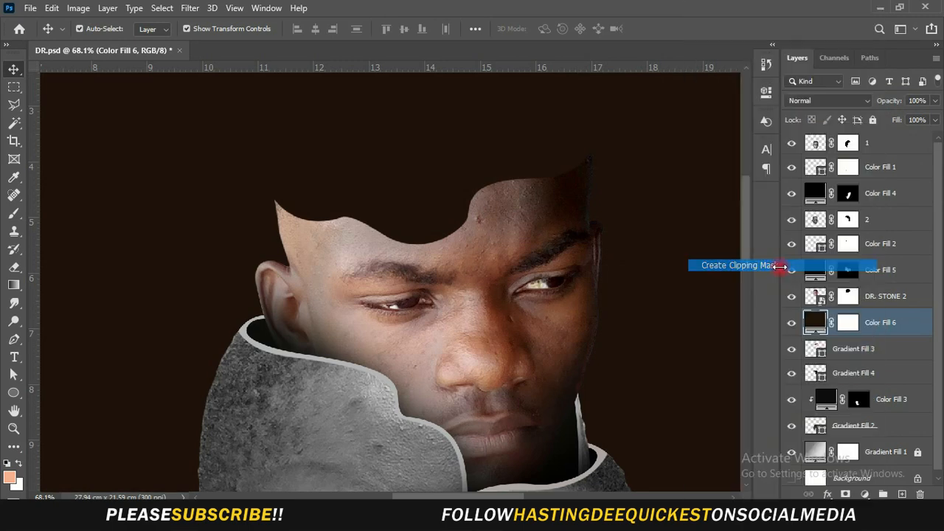
Invert the Color Fill 6 mask and paint soft shading inside the head opening in white with a 500 px soft brush
{"action": "left_click", "coordinate": [862, 323]}
{"action": "key", "text": "ctrl+i"}
{"action": "scroll", "coordinate": [423, 214], "scroll_direction": "up", "scroll_amount": 2}
{"action": "left_click", "coordinate": [18, 217]}
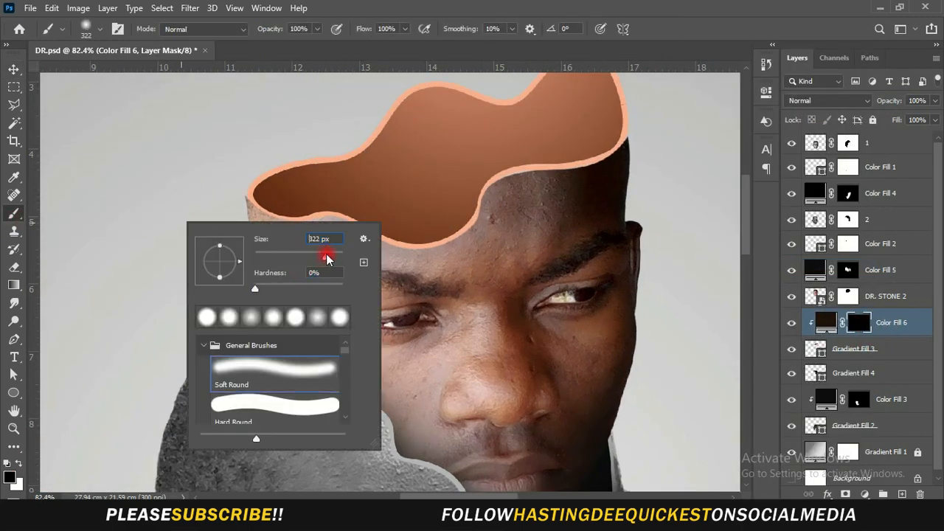
{"action": "left_click_drag", "start_coordinate": [327, 258], "coordinate": [332, 258]}
{"action": "key", "text": "Return"}
{"action": "left_click", "coordinate": [19, 463]}
{"action": "left_click_drag", "start_coordinate": [297, 320], "coordinate": [567, 323]}
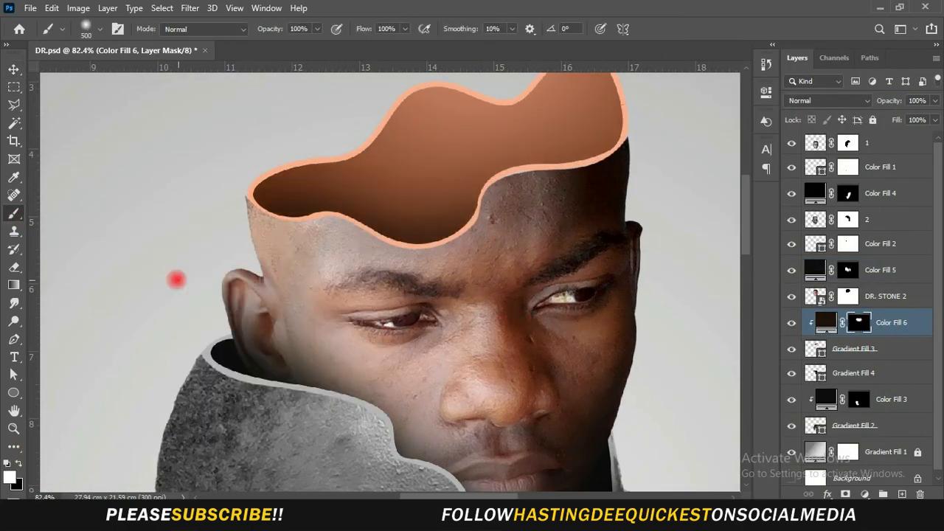
{"action": "mouse_move", "coordinate": [273, 340]}
{"action": "left_mouse_down"}
{"action": "mouse_move", "coordinate": [154, 183]}
{"action": "mouse_move", "coordinate": [157, 161]}
{"action": "left_mouse_up"}
{"action": "scroll", "coordinate": [244, 291], "scroll_direction": "down", "scroll_amount": 4}
{"action": "scroll", "coordinate": [559, 255], "scroll_direction": "up", "scroll_amount": 3}
{"action": "mouse_move", "coordinate": [537, 267]}
{"action": "left_mouse_down"}
{"action": "mouse_move", "coordinate": [428, 339]}
{"action": "mouse_move", "coordinate": [435, 346]}
{"action": "left_mouse_up"}
{"action": "scroll", "coordinate": [576, 295], "scroll_direction": "down", "scroll_amount": 4}
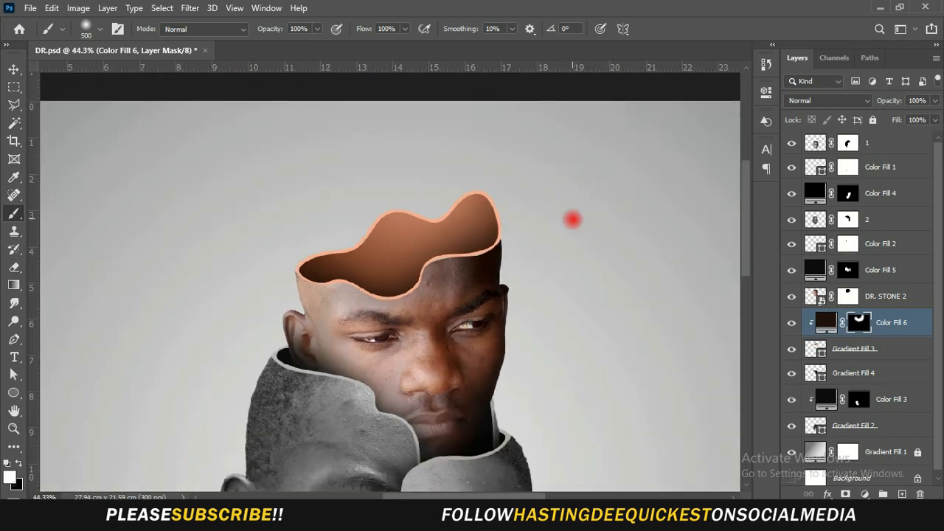
Recolour the Color Fill 6 shading to a warmer, more saturated dark brown
{"action": "double_click", "coordinate": [820, 320]}
{"action": "left_click", "coordinate": [891, 85]}
{"action": "left_click", "coordinate": [791, 323]}
{"action": "left_click", "coordinate": [791, 324]}
{"action": "scroll", "coordinate": [521, 285], "scroll_direction": "down", "scroll_amount": 3}
{"action": "double_click", "coordinate": [829, 323]}
{"action": "left_click", "coordinate": [735, 224]}
{"action": "left_click", "coordinate": [891, 86]}
{"action": "scroll", "coordinate": [386, 321], "scroll_direction": "down", "scroll_amount": 3}
{"action": "key", "text": "v"}
Inspect the Gradient Fill 3 rim path's corner above the temple with the Direct Selection tool, and review the whole composite
{"action": "scroll", "coordinate": [372, 73], "scroll_direction": "up", "scroll_amount": 10}
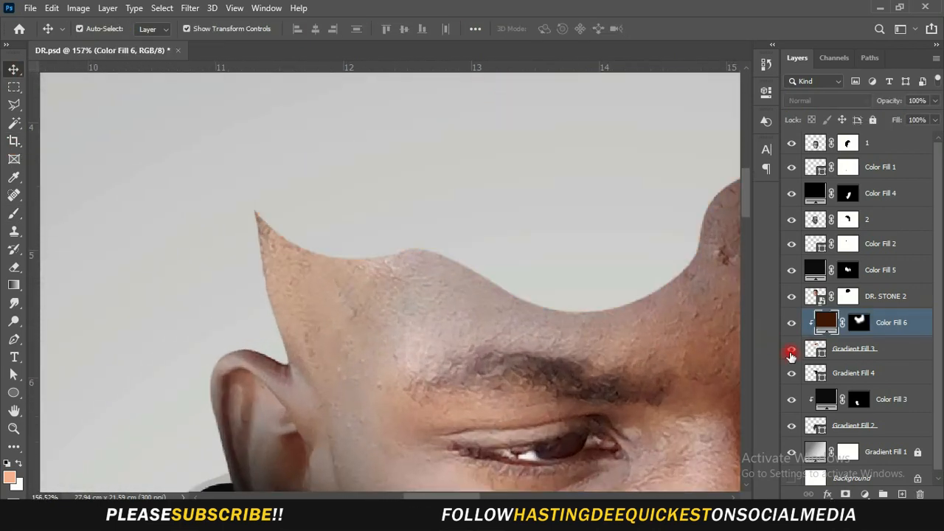
{"action": "left_click", "coordinate": [791, 353]}
{"action": "left_click", "coordinate": [13, 374]}
{"action": "left_click", "coordinate": [83, 390]}
{"action": "scroll", "coordinate": [259, 217], "scroll_direction": "up", "scroll_amount": 2}
{"action": "left_click", "coordinate": [260, 216]}
{"action": "left_click", "coordinate": [101, 212]}
{"action": "scroll", "coordinate": [295, 196], "scroll_direction": "down", "scroll_amount": 5}
{"action": "scroll", "coordinate": [227, 261], "scroll_direction": "up", "scroll_amount": 3}
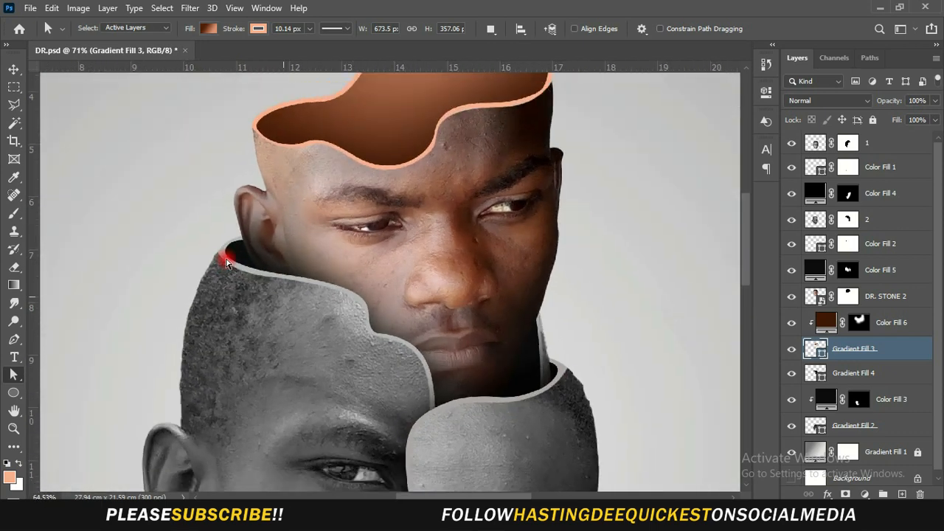
{"action": "scroll", "coordinate": [227, 261], "scroll_direction": "down", "scroll_amount": 3}
{"action": "scroll", "coordinate": [468, 226], "scroll_direction": "up", "scroll_amount": 1}
{"action": "scroll", "coordinate": [467, 226], "scroll_direction": "down", "scroll_amount": 2}
{"action": "key", "text": "v"}
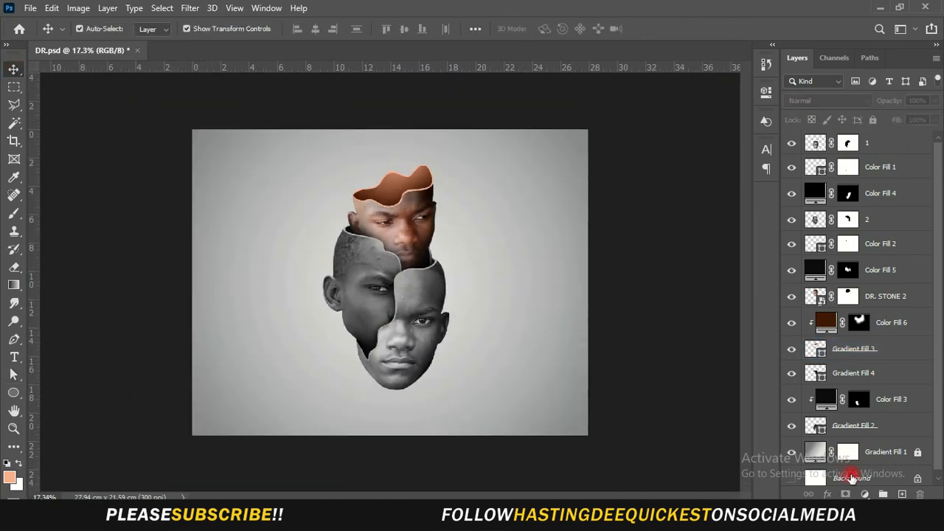
Add a Color Balance adjustment on top, shifting the midtones slightly toward red and setting yellow-blue to -4
{"action": "left_click", "coordinate": [865, 494]}
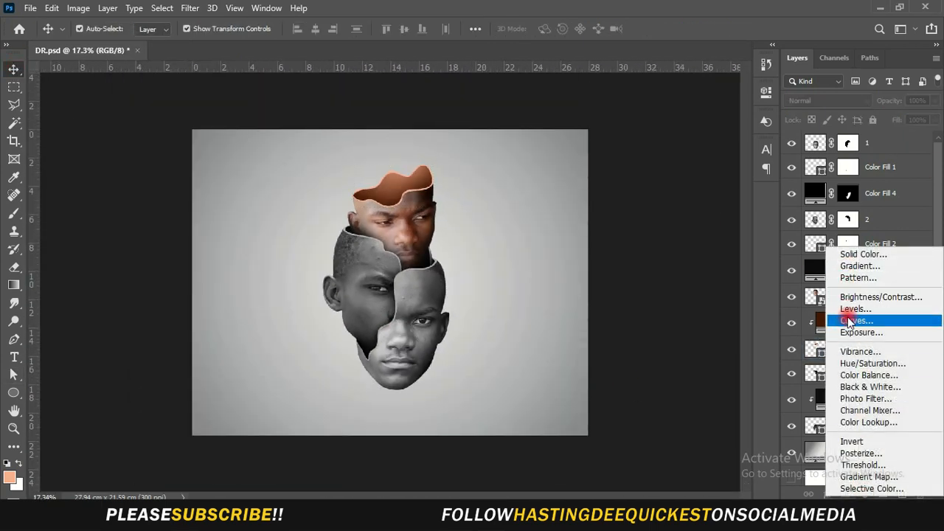
{"action": "left_click", "coordinate": [849, 377]}
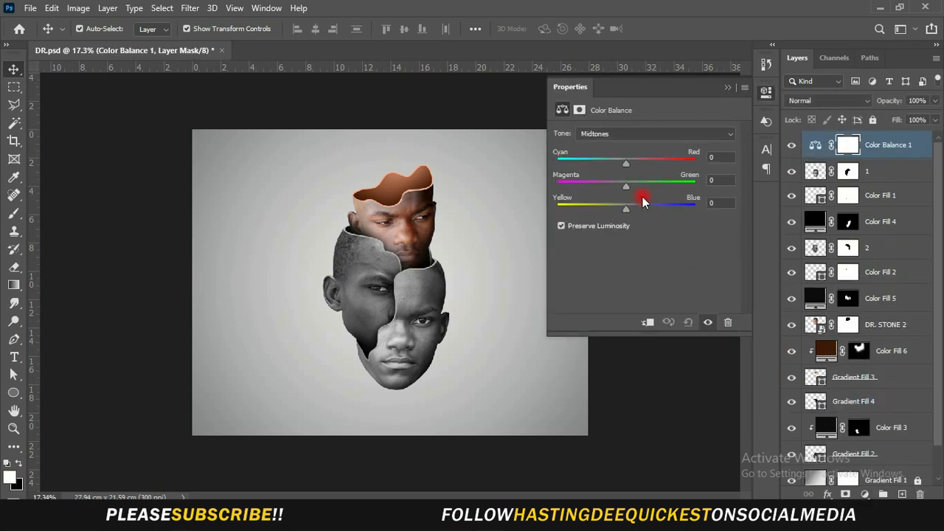
{"action": "left_click_drag", "start_coordinate": [641, 160], "coordinate": [641, 159]}
{"action": "left_click_drag", "start_coordinate": [626, 207], "coordinate": [623, 209]}
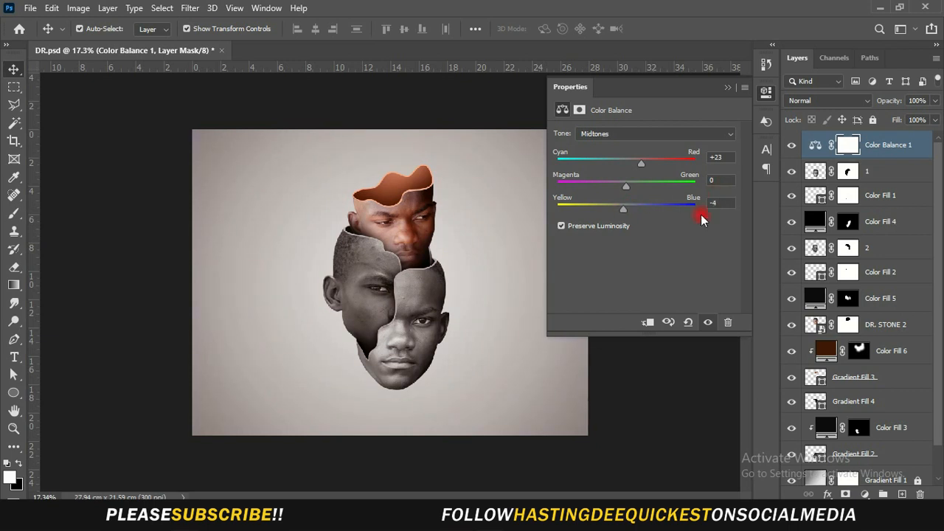
{"action": "left_click_drag", "start_coordinate": [641, 166], "coordinate": [630, 167]}
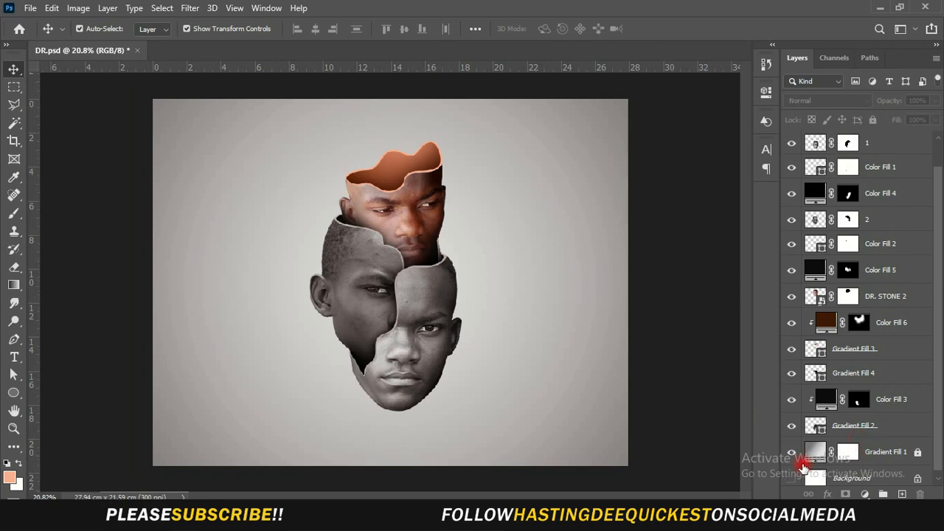
Hide the Gradient Fill 1 background and group all face layers from Gradient Fill 2 up to layer 1
{"action": "left_click", "coordinate": [792, 452]}
{"action": "left_click", "coordinate": [793, 454]}
{"action": "left_click", "coordinate": [791, 453]}
{"action": "scroll", "coordinate": [853, 407], "scroll_direction": "up", "scroll_amount": 1}
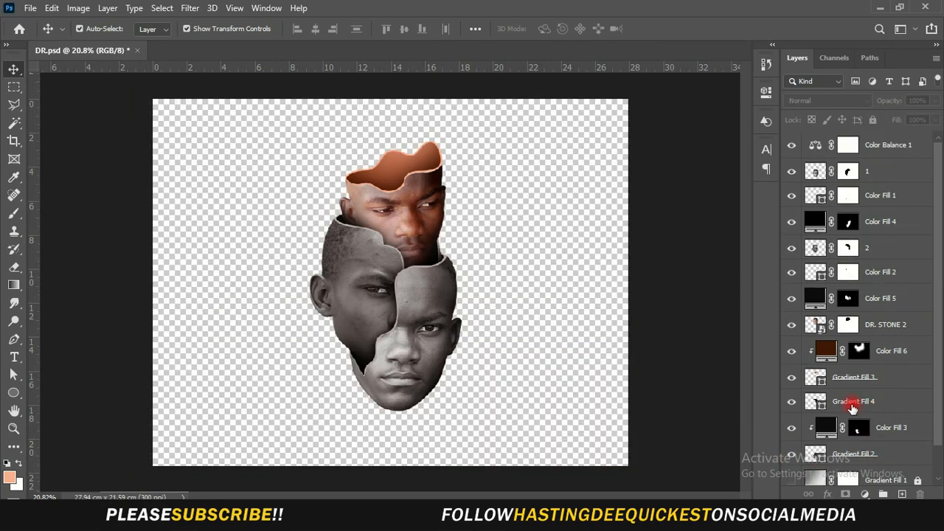
{"action": "key", "text": "shift"}
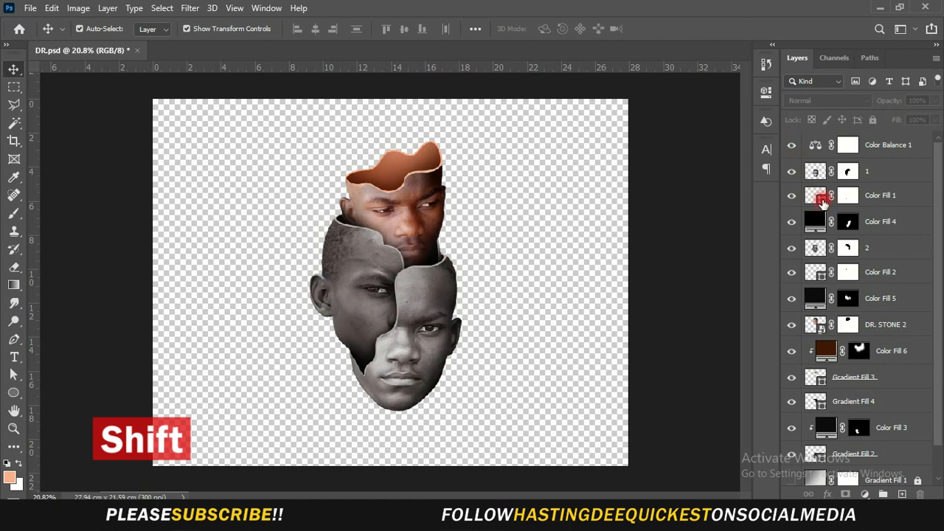
{"action": "scroll", "coordinate": [885, 369], "scroll_direction": "down", "scroll_amount": 1}
{"action": "left_click", "coordinate": [900, 419]}
{"action": "scroll", "coordinate": [894, 263], "scroll_direction": "up", "scroll_amount": 1}
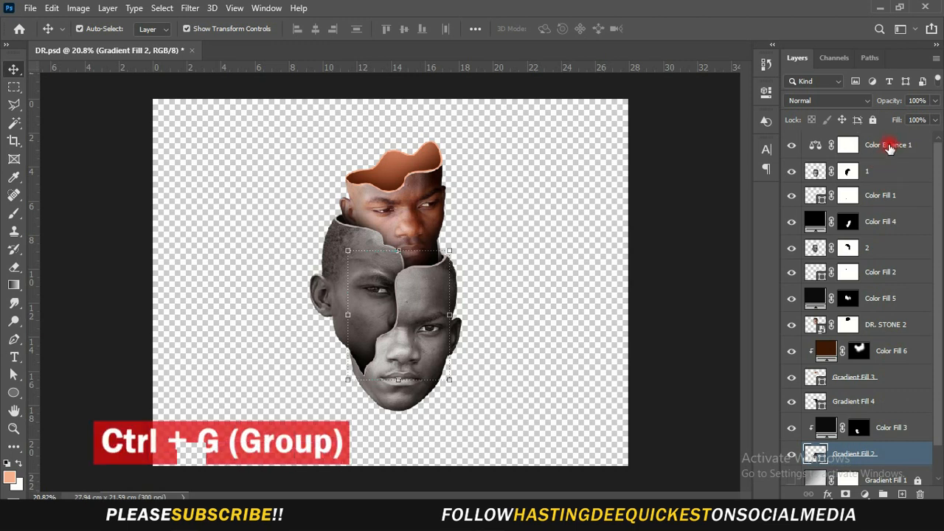
{"action": "left_click", "coordinate": [885, 172], "text": "shift"}
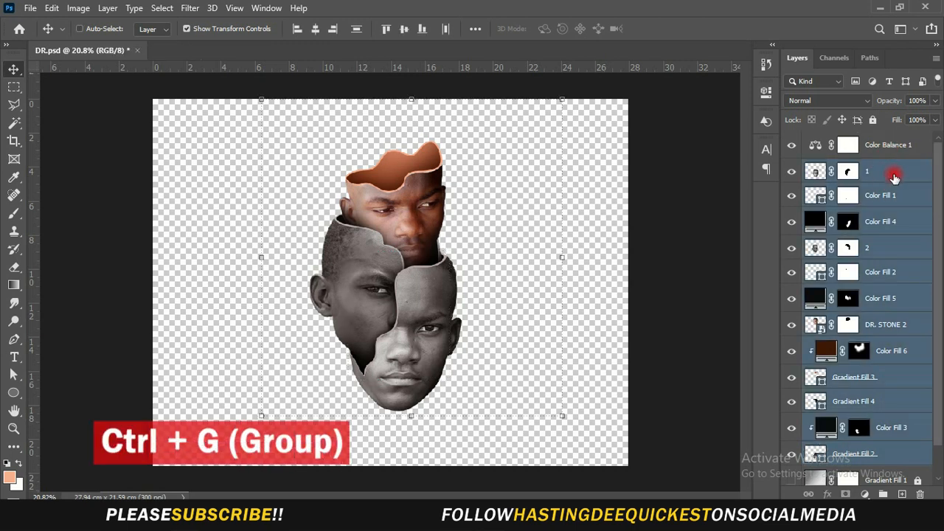
{"action": "key", "text": "ctrl+g"}
Hide the Color Balance 1 adjustment and show the Gradient Fill 1 background again
{"action": "left_click", "coordinate": [792, 168]}
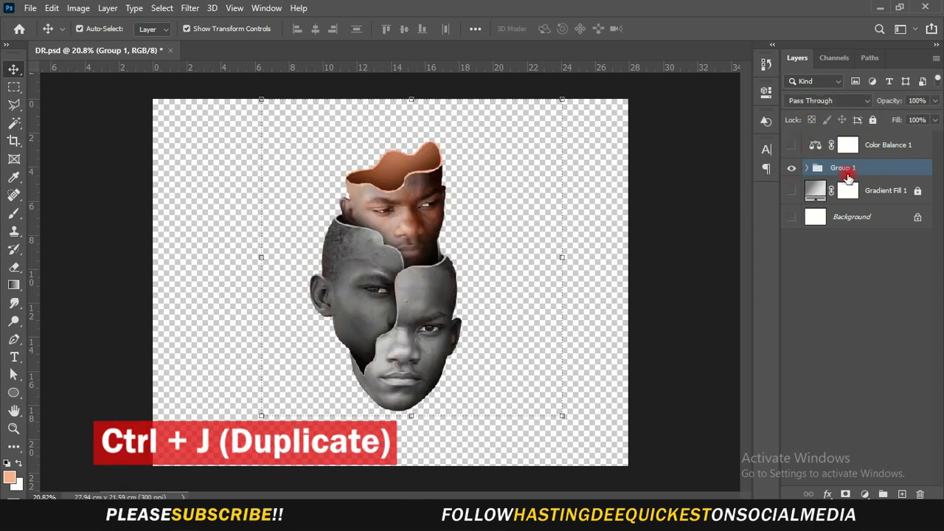
{"action": "left_click", "coordinate": [793, 194]}
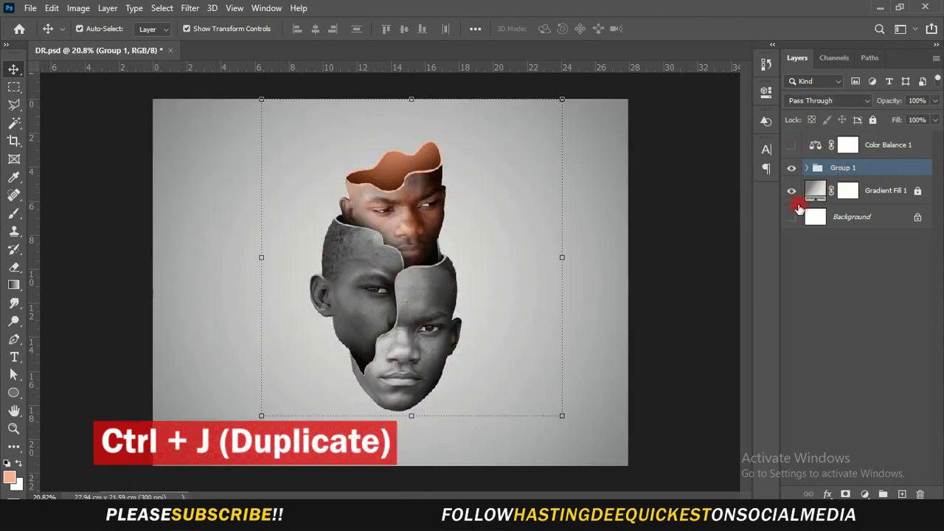
Duplicate Group 1, convert the copy to a smart object and hide the original group
{"action": "left_click", "coordinate": [873, 175]}
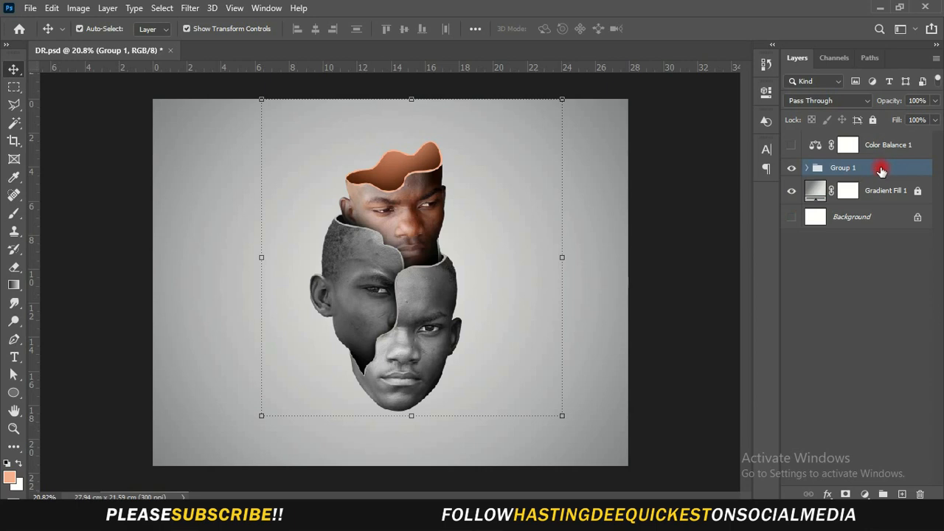
{"action": "key", "text": "ctrl+j"}
{"action": "right_click", "coordinate": [877, 168]}
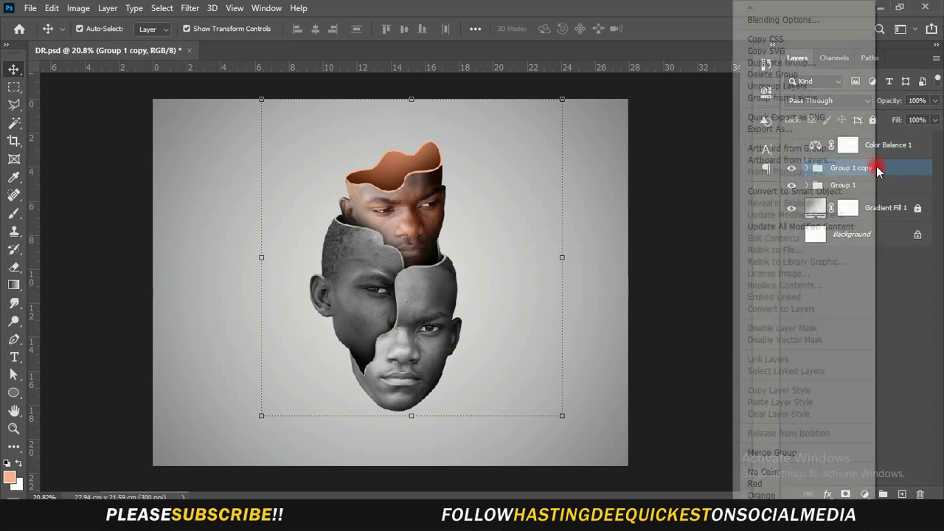
{"action": "left_click", "coordinate": [838, 192]}
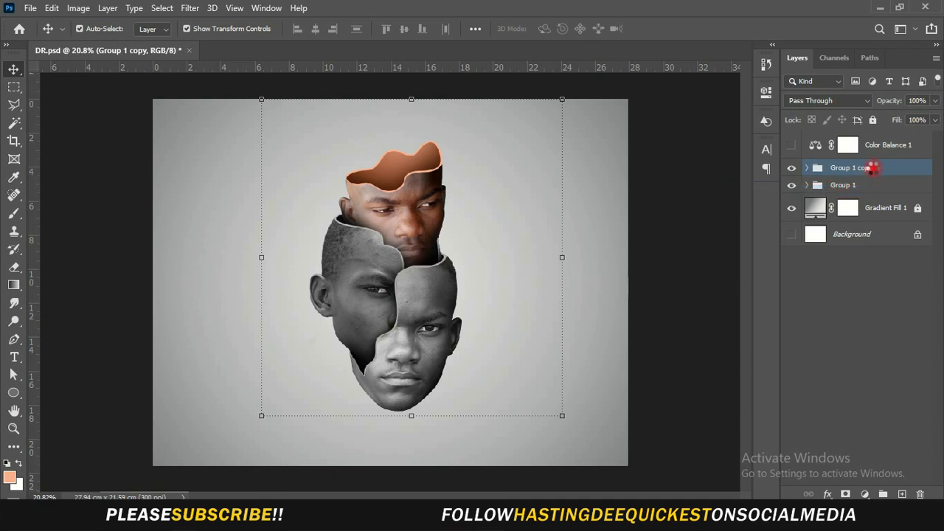
{"action": "left_click", "coordinate": [794, 195]}
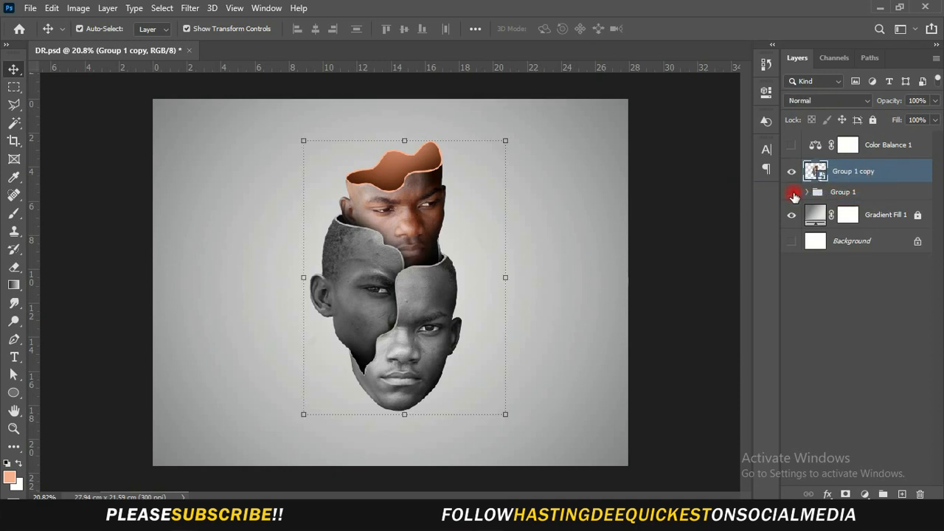
Scale the Group 1 copy smart object down slightly around its centre
{"action": "scroll", "coordinate": [411, 318], "scroll_direction": "down", "scroll_amount": 2}
{"action": "scroll", "coordinate": [413, 343], "scroll_direction": "up", "scroll_amount": 2}
{"action": "scroll", "coordinate": [413, 344], "scroll_direction": "down", "scroll_amount": 2}
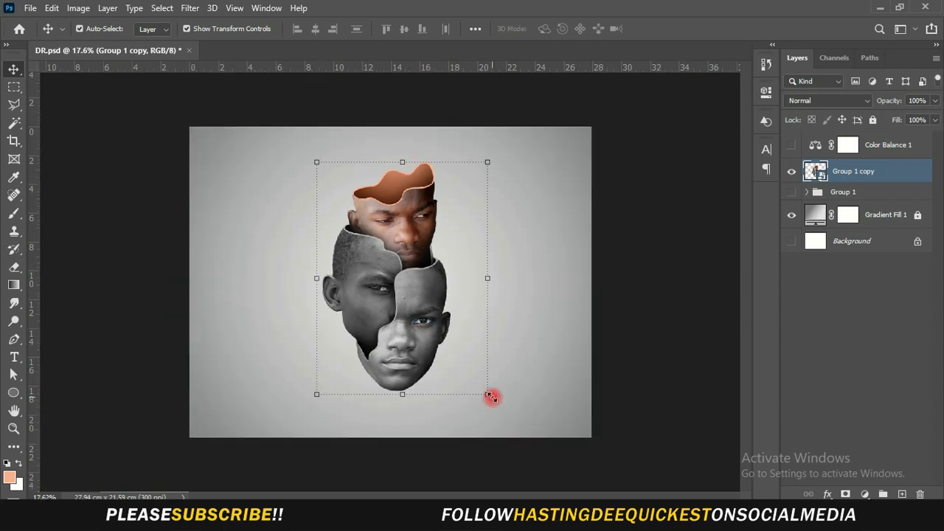
{"action": "left_click", "coordinate": [491, 396]}
{"action": "left_click_drag", "start_coordinate": [539, 399], "coordinate": [526, 389]}
{"action": "key", "text": "Return"}
Add a dark grey solid colour fill above Gradient Fill 1 and invert its mask to black
{"action": "left_click", "coordinate": [884, 216]}
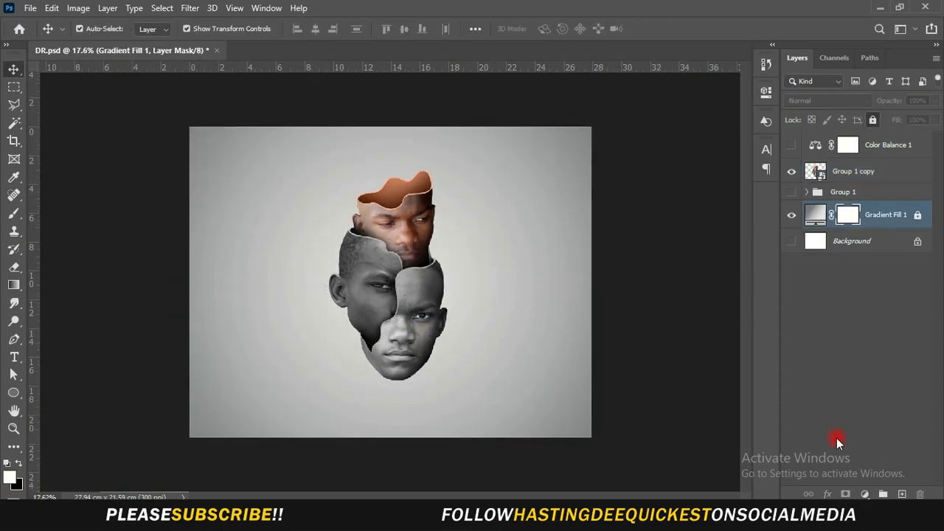
{"action": "left_click", "coordinate": [865, 494]}
{"action": "left_click", "coordinate": [863, 253]}
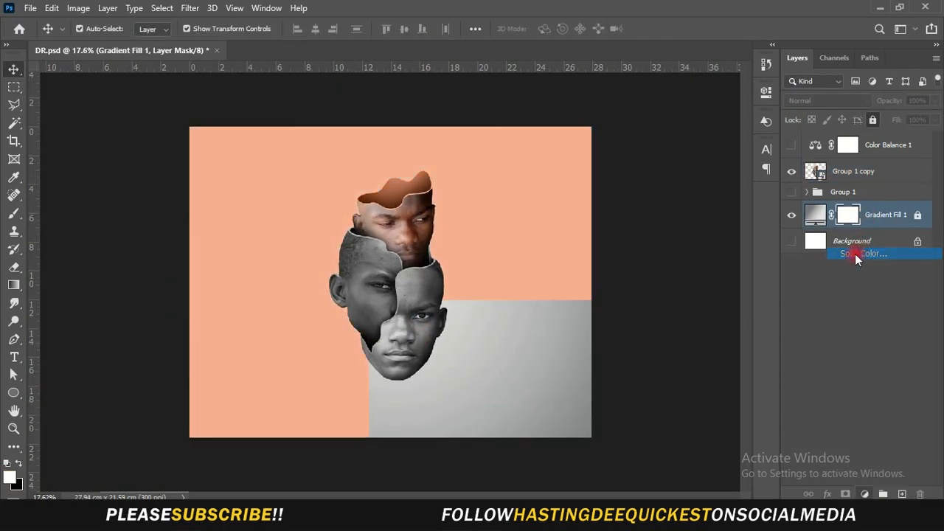
{"action": "left_click", "coordinate": [579, 229]}
{"action": "left_click", "coordinate": [887, 83]}
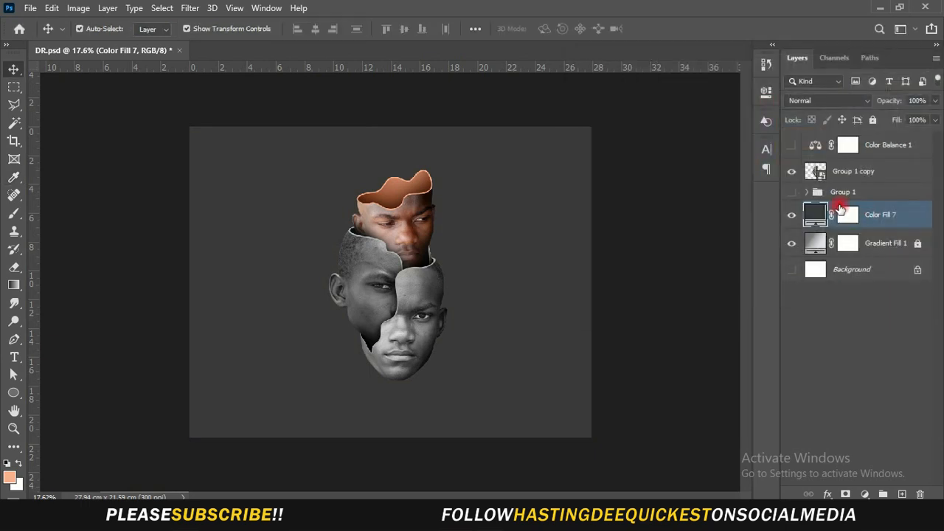
{"action": "left_click", "coordinate": [846, 213]}
{"action": "key", "text": "ctrl+i"}
Paint a soft, flat elliptical ground shadow below the front face's chin on the Color Fill 7 mask, using a flattened soft brush at reduced opacity
{"action": "scroll", "coordinate": [263, 379], "scroll_direction": "up", "scroll_amount": 2}
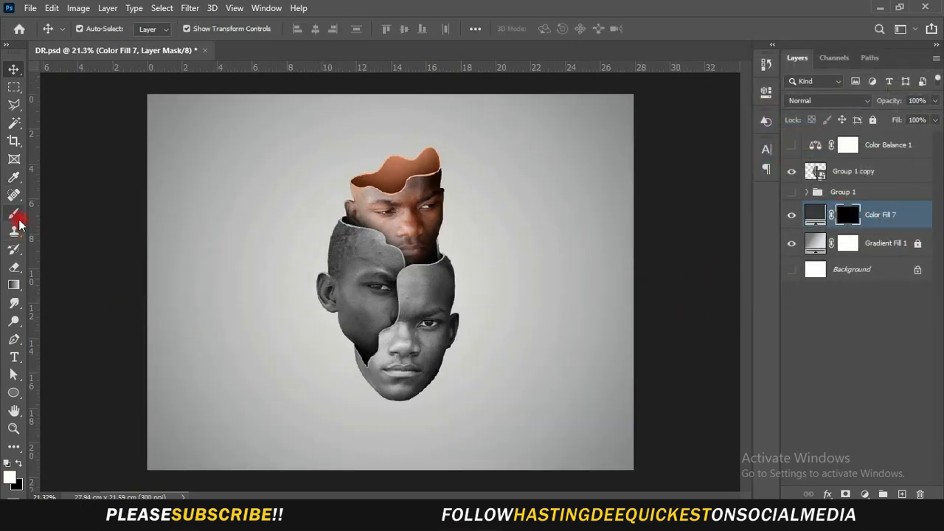
{"action": "left_click", "coordinate": [14, 213]}
{"action": "right_click", "coordinate": [316, 266]}
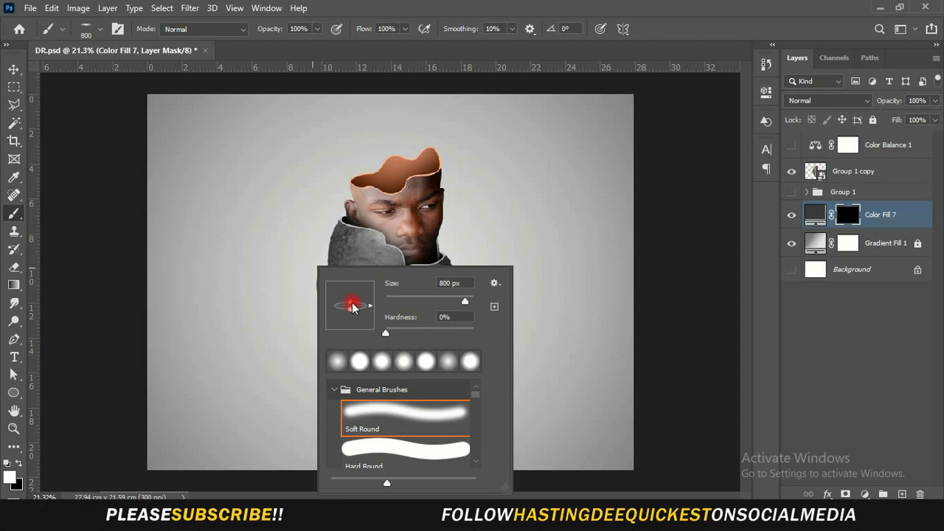
{"action": "left_click", "coordinate": [318, 31]}
{"action": "left_click_drag", "start_coordinate": [314, 44], "coordinate": [299, 45]}
{"action": "key", "text": "bracketleft"}
{"action": "left_click", "coordinate": [398, 430]}
{"action": "key", "text": "bracketleft"}
{"action": "key", "text": "bracketleft"}
{"action": "key", "text": "bracketleft"}
{"action": "key", "text": "bracketleft"}
{"action": "left_click", "coordinate": [397, 428]}
{"action": "scroll", "coordinate": [484, 437], "scroll_direction": "down", "scroll_amount": 1}
{"action": "scroll", "coordinate": [484, 437], "scroll_direction": "up", "scroll_amount": 1}
{"action": "left_click", "coordinate": [935, 101]}
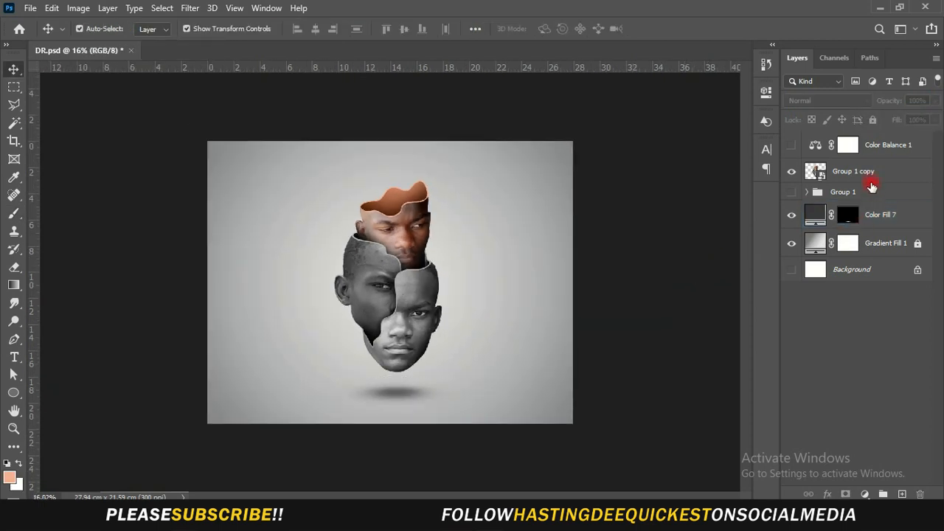
Open the Camera Raw filter on the Group 1 copy smart object and add about 19 grain in Effects
{"action": "left_click", "coordinate": [870, 181]}
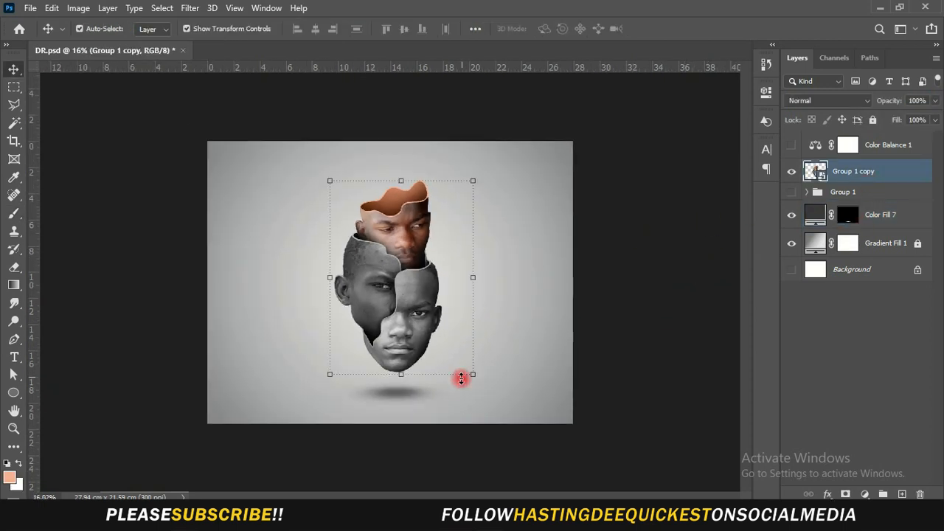
{"action": "scroll", "coordinate": [558, 316], "scroll_direction": "up", "scroll_amount": 2}
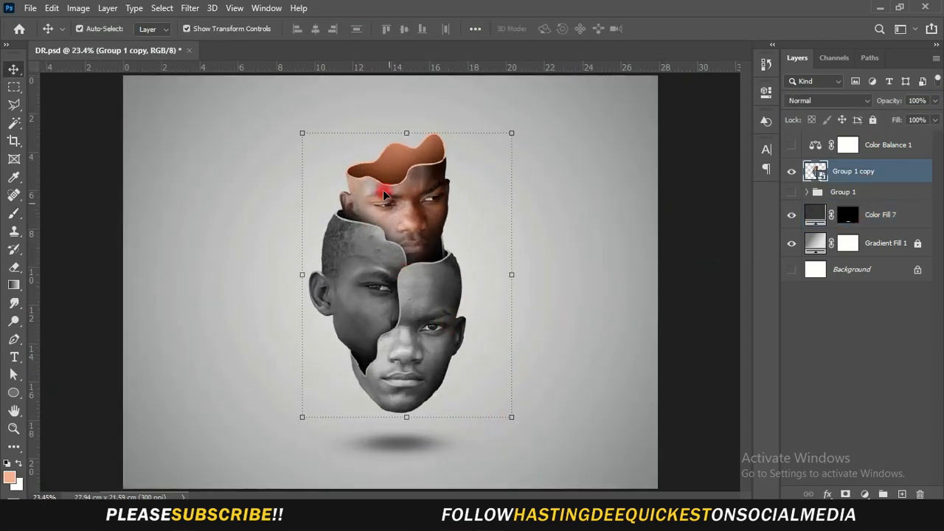
{"action": "left_click", "coordinate": [195, 8]}
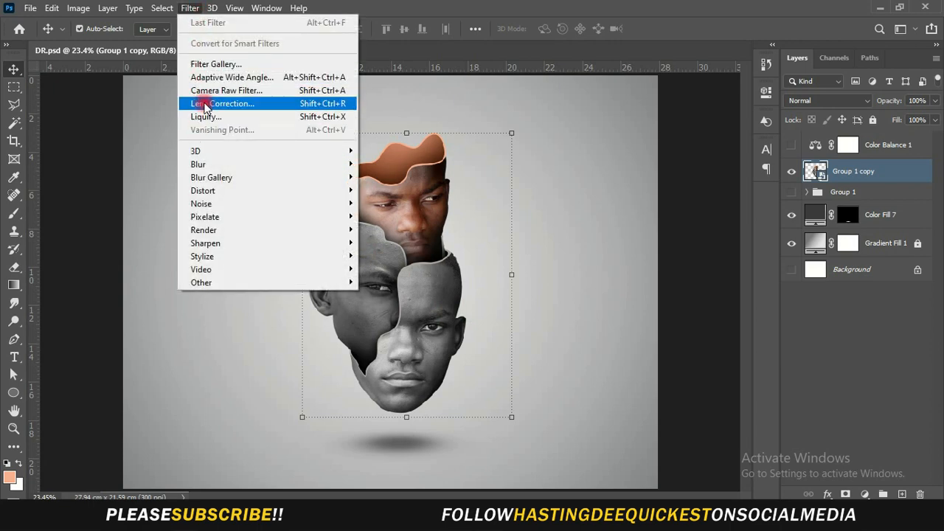
{"action": "left_click", "coordinate": [235, 90]}
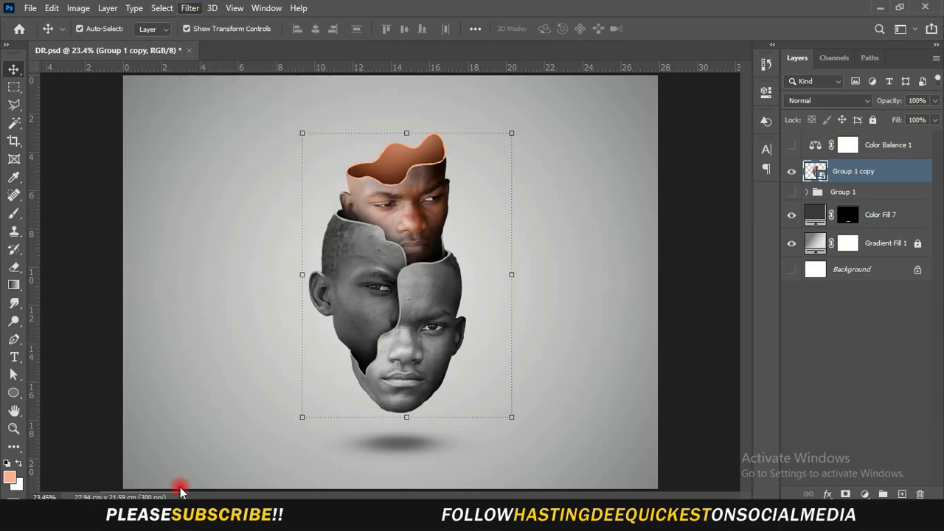
{"action": "scroll", "coordinate": [719, 276], "scroll_direction": "down", "scroll_amount": 1}
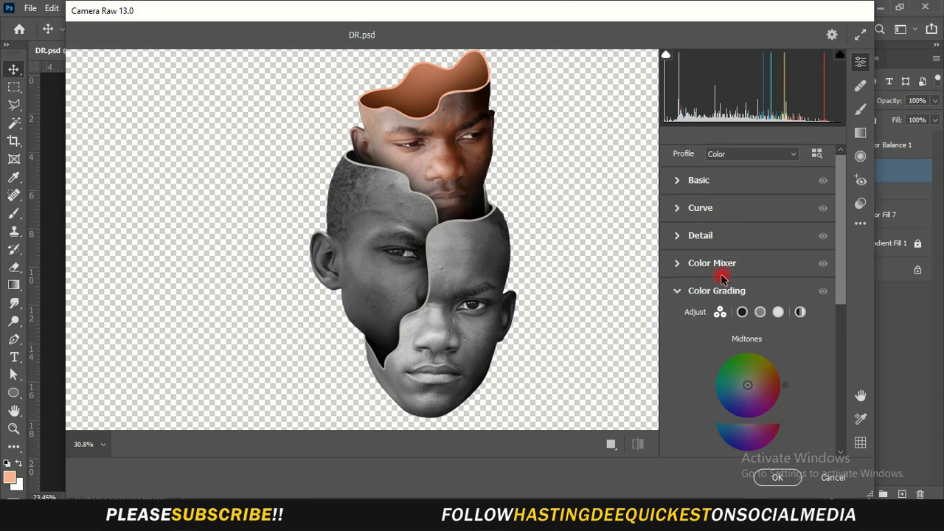
{"action": "scroll", "coordinate": [710, 318], "scroll_direction": "down", "scroll_amount": 8}
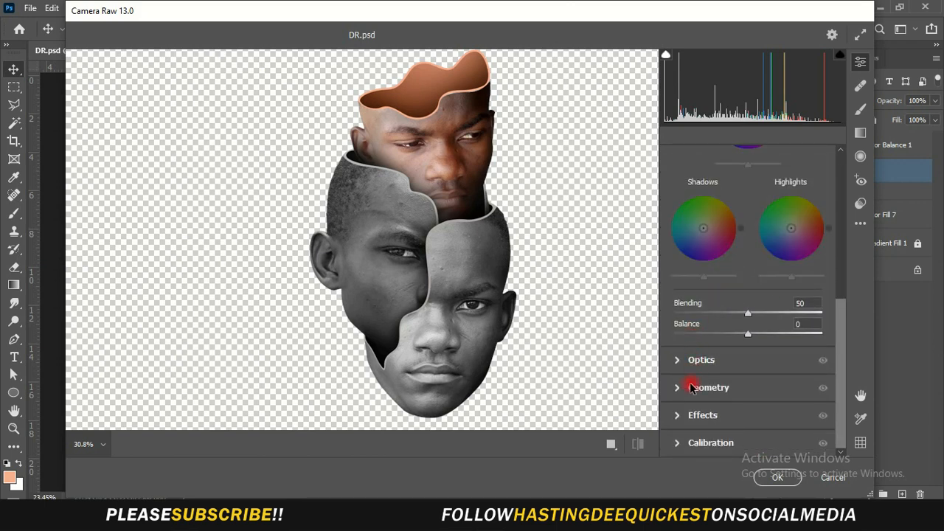
{"action": "left_click", "coordinate": [677, 415]}
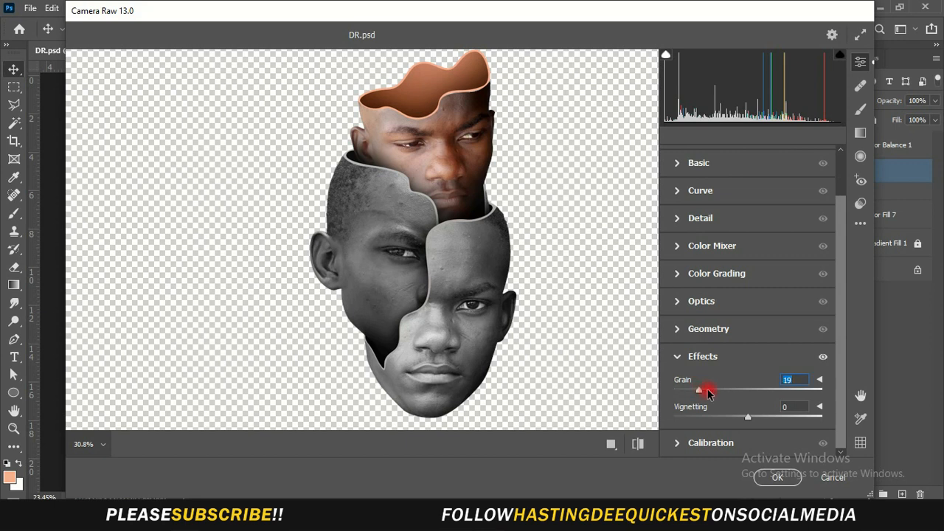
{"action": "left_click_drag", "start_coordinate": [748, 418], "coordinate": [748, 419]}
Raise the midtones luminance in Color Grading, and nudge the shadows and highlights luminance up slightly
{"action": "left_click", "coordinate": [717, 274]}
{"action": "left_click_drag", "start_coordinate": [747, 300], "coordinate": [769, 301]}
{"action": "left_click_drag", "start_coordinate": [705, 413], "coordinate": [707, 414]}
{"action": "mouse_move", "coordinate": [792, 413]}
{"action": "left_mouse_down"}
{"action": "mouse_move", "coordinate": [840, 414]}
{"action": "mouse_move", "coordinate": [797, 414]}
{"action": "left_mouse_up"}
Set Dehaze to +7, Vibrance to +28 and Saturation to +7 in the Basic adjustments, and apply the Camera Raw filter
{"action": "scroll", "coordinate": [770, 310], "scroll_direction": "up", "scroll_amount": 5}
{"action": "left_click", "coordinate": [677, 215]}
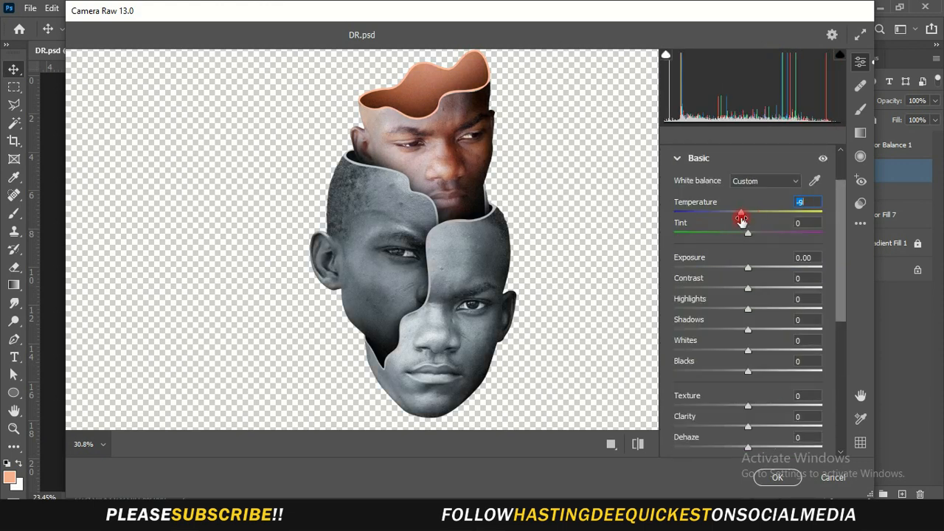
{"action": "scroll", "coordinate": [737, 295], "scroll_direction": "down", "scroll_amount": 5}
{"action": "left_click_drag", "start_coordinate": [748, 345], "coordinate": [752, 345]}
{"action": "mouse_move", "coordinate": [748, 381]}
{"action": "left_mouse_down"}
{"action": "mouse_move", "coordinate": [785, 382]}
{"action": "mouse_move", "coordinate": [757, 401]}
{"action": "mouse_move", "coordinate": [767, 380]}
{"action": "left_mouse_up"}
{"action": "left_click", "coordinate": [638, 445]}
{"action": "left_click", "coordinate": [639, 445]}
{"action": "left_click_drag", "start_coordinate": [758, 400], "coordinate": [752, 400]}
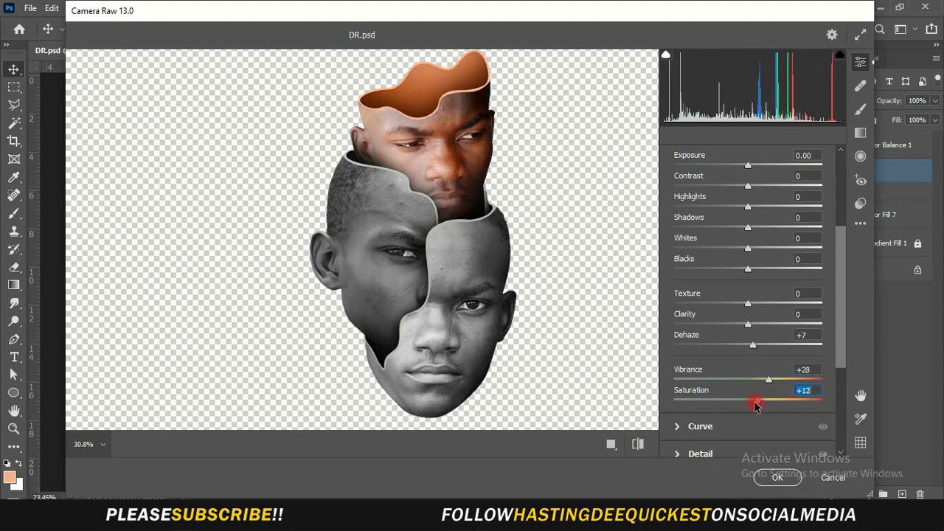
{"action": "scroll", "coordinate": [843, 326], "scroll_direction": "down", "scroll_amount": 5}
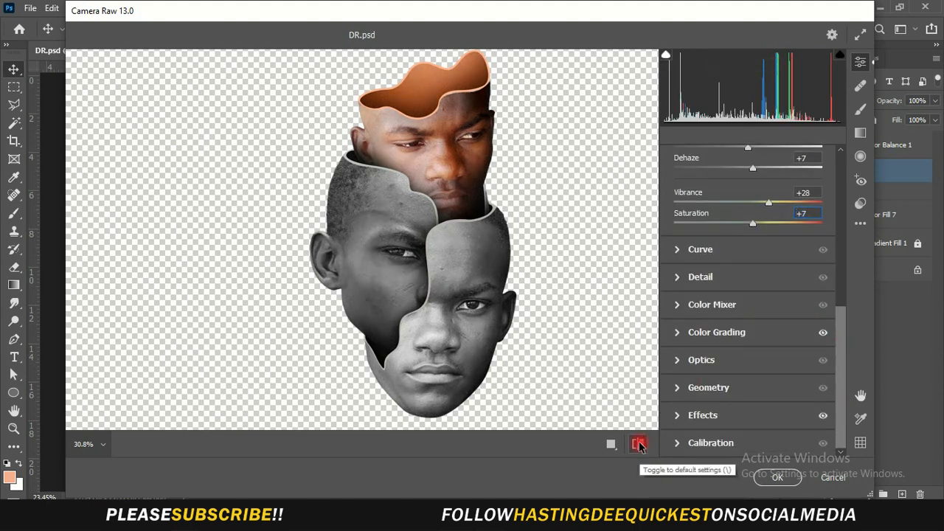
{"action": "left_click", "coordinate": [677, 332]}
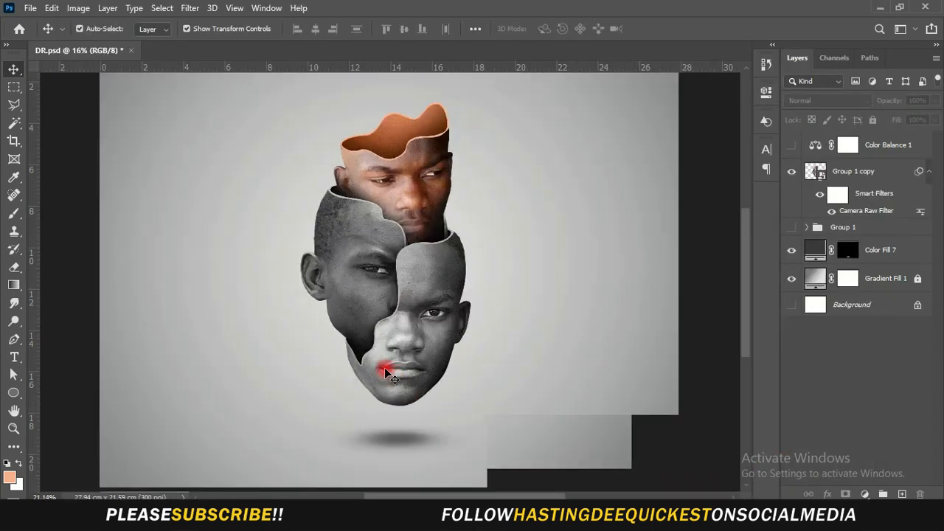
Unlock the Gradient Fill 1 background layer and open its gradient settings for editing
{"action": "scroll", "coordinate": [376, 362], "scroll_direction": "up", "scroll_amount": 2}
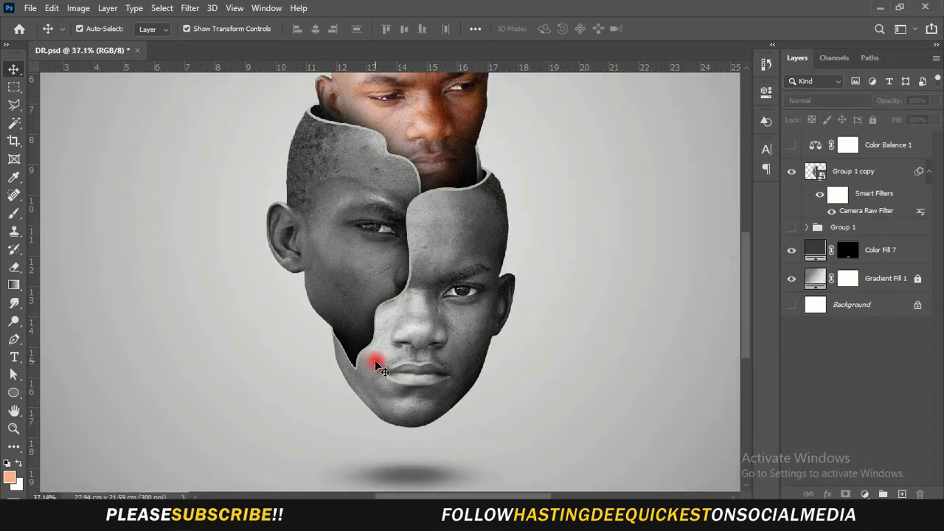
{"action": "scroll", "coordinate": [376, 361], "scroll_direction": "down", "scroll_amount": 4}
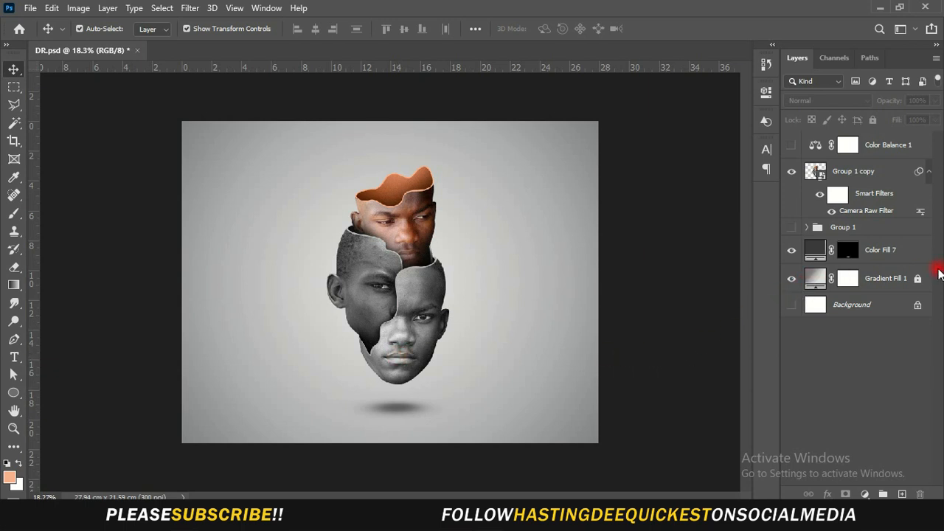
{"action": "double_click", "coordinate": [812, 277]}
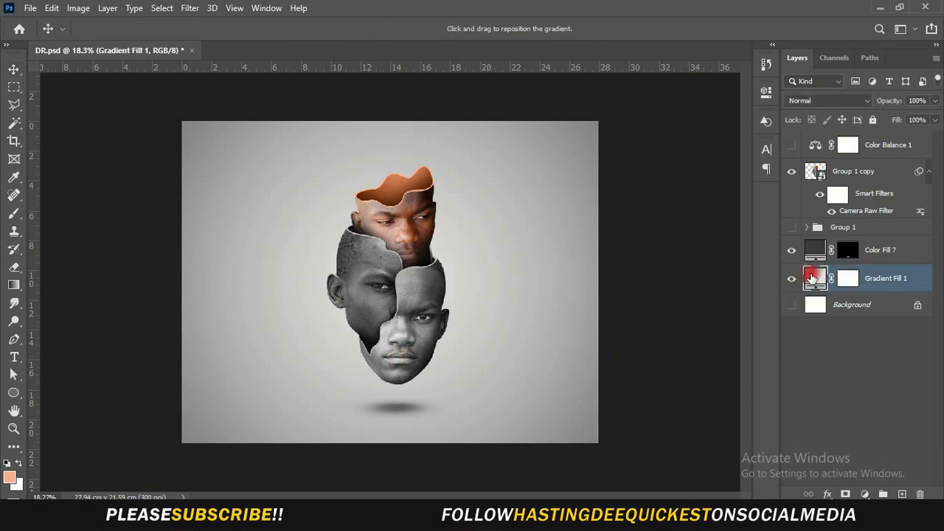